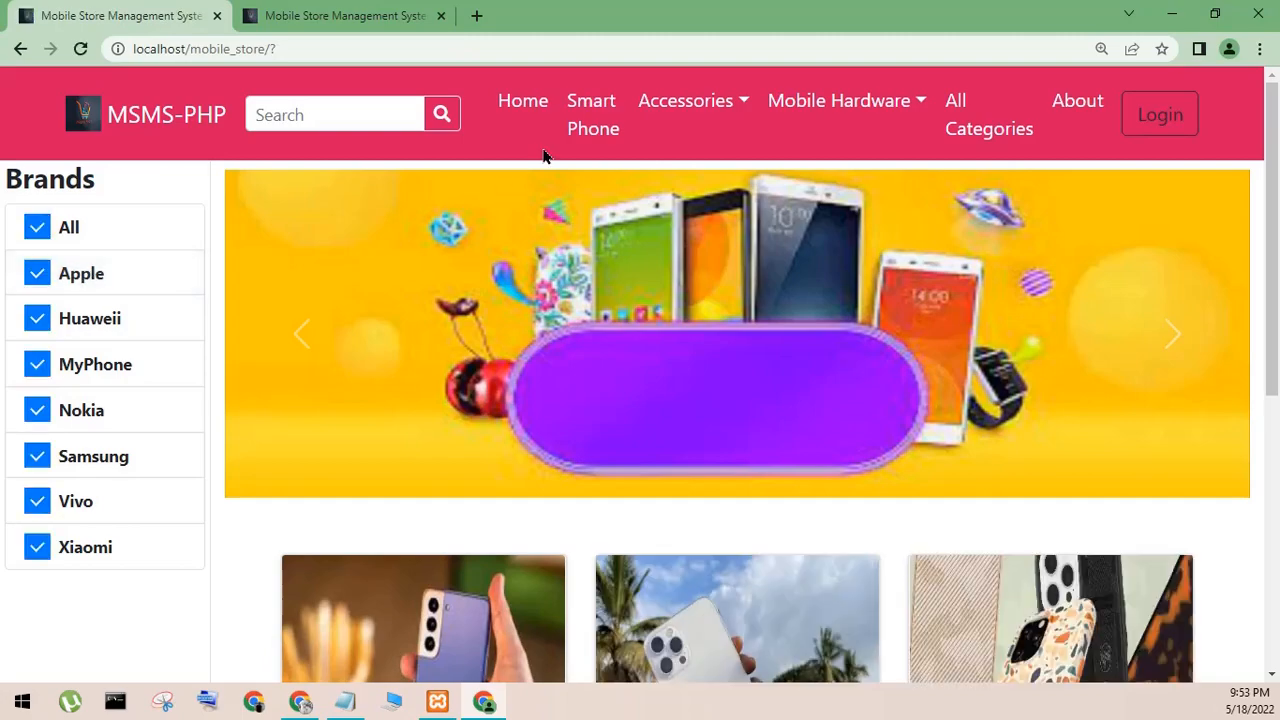
# - Open the Samsung Galaxy S21 Ultra 5G product page from the Smart Phone category
pyautogui.click(522, 112)
pyautogui.click(600, 130)
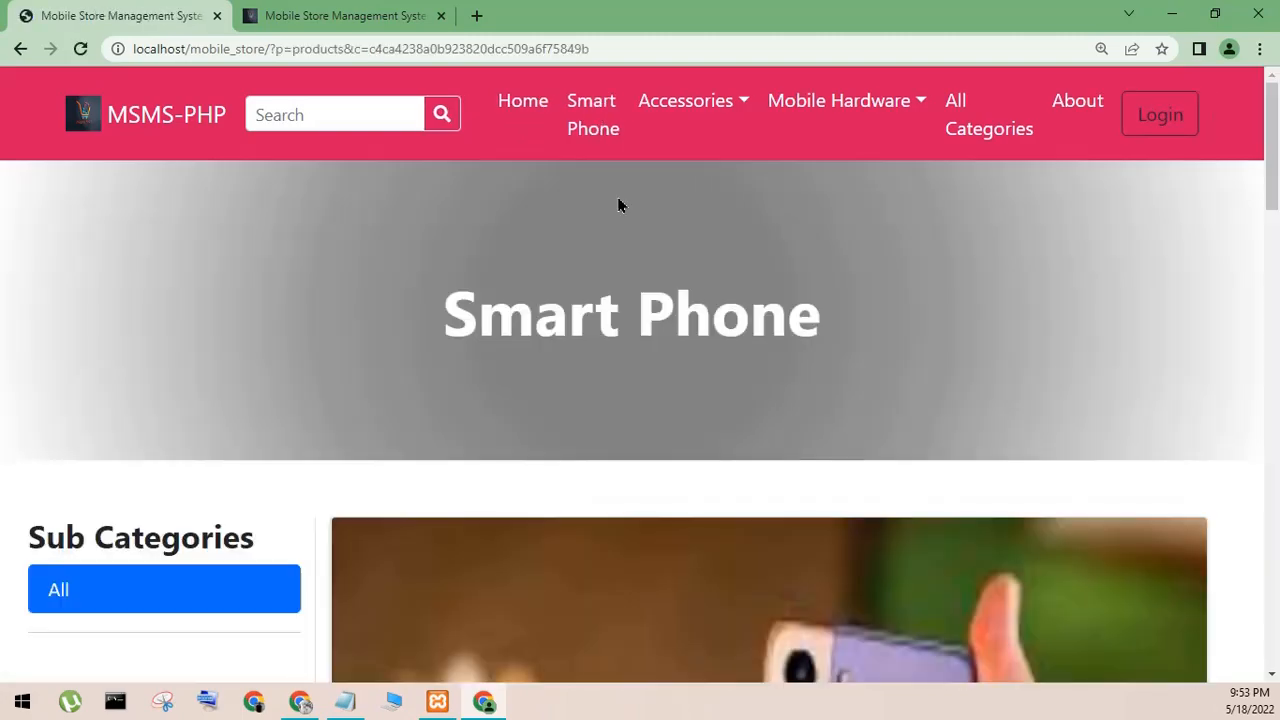
pyautogui.scroll(-5, 617, 240)
pyautogui.scroll(3, 626, 260)
pyautogui.click(645, 367)
pyautogui.scroll(-5, 640, 366)
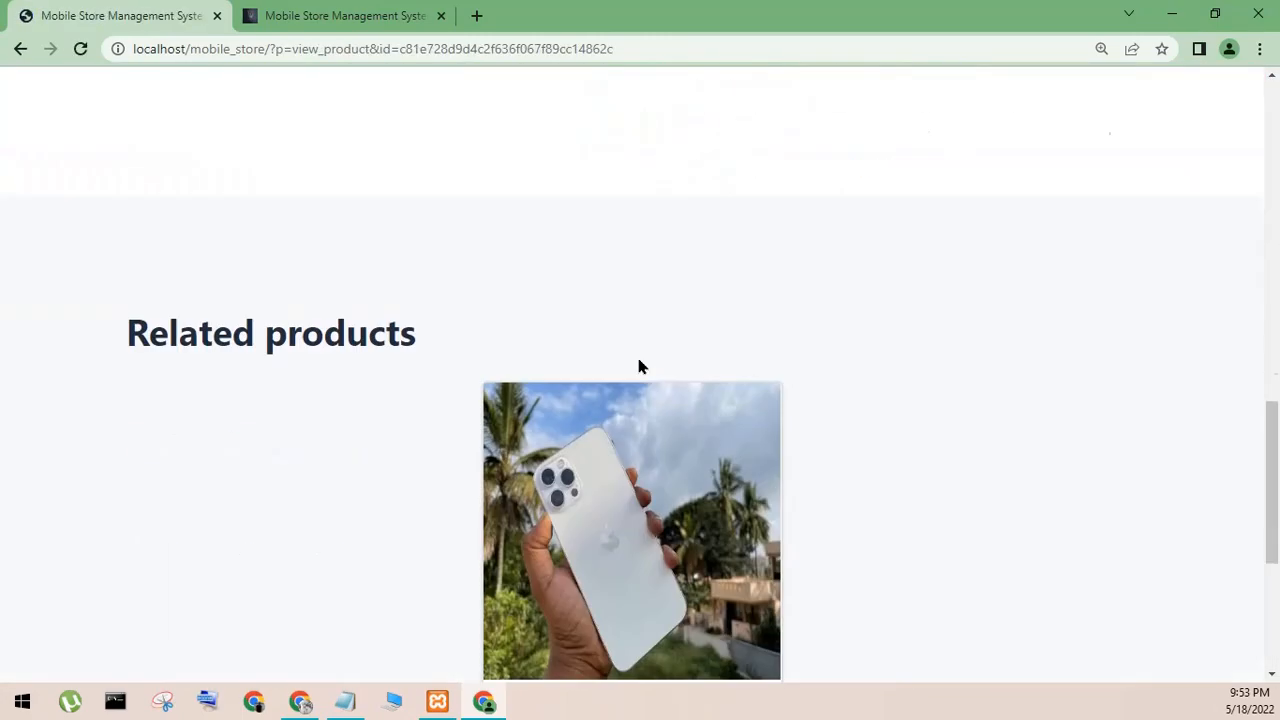
pyautogui.scroll(4, 637, 366)
# - Try to add the phone to the cart and open the account creation form from the login prompt
pyautogui.click(768, 204)
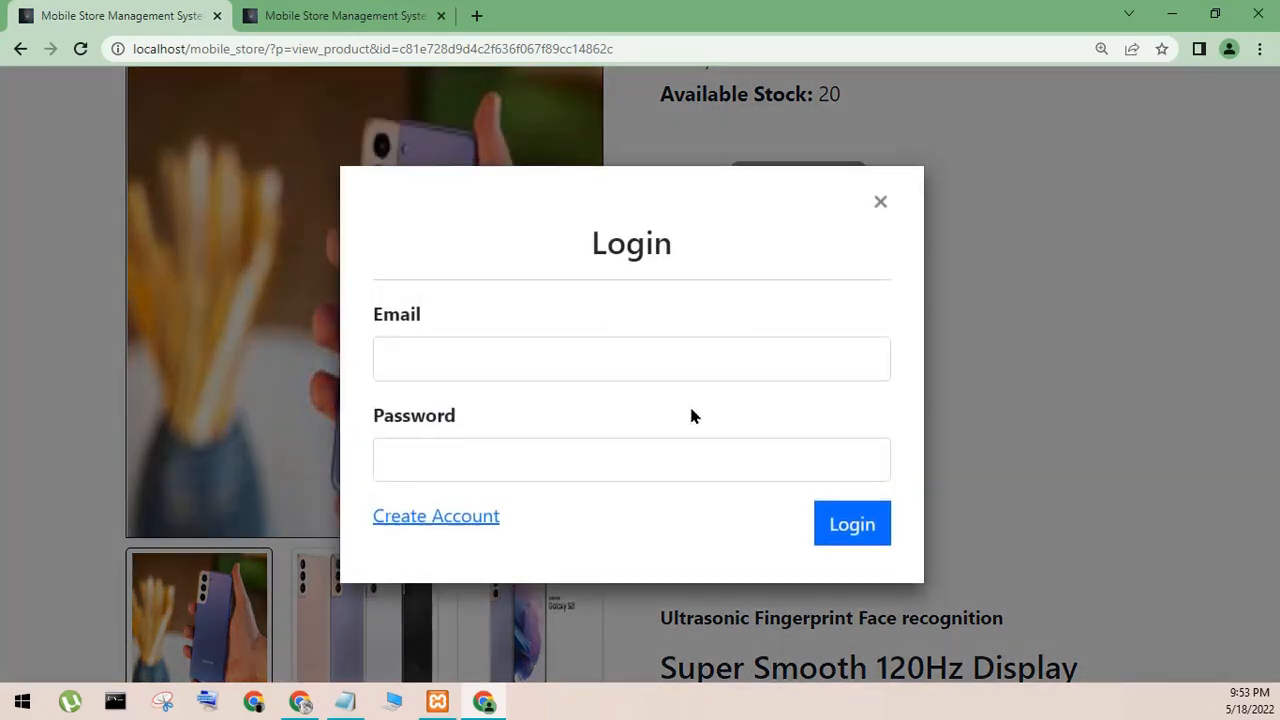
pyautogui.click(463, 340)
pyautogui.click(328, 463)
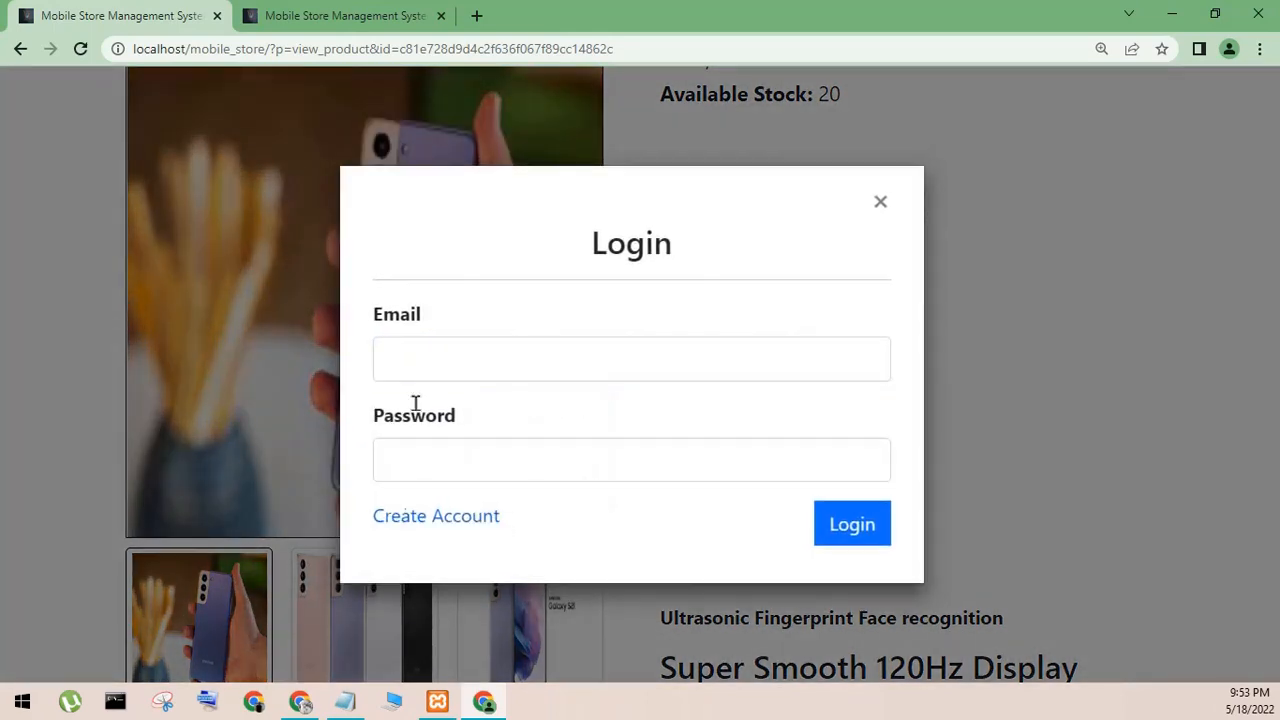
pyautogui.click(400, 518)
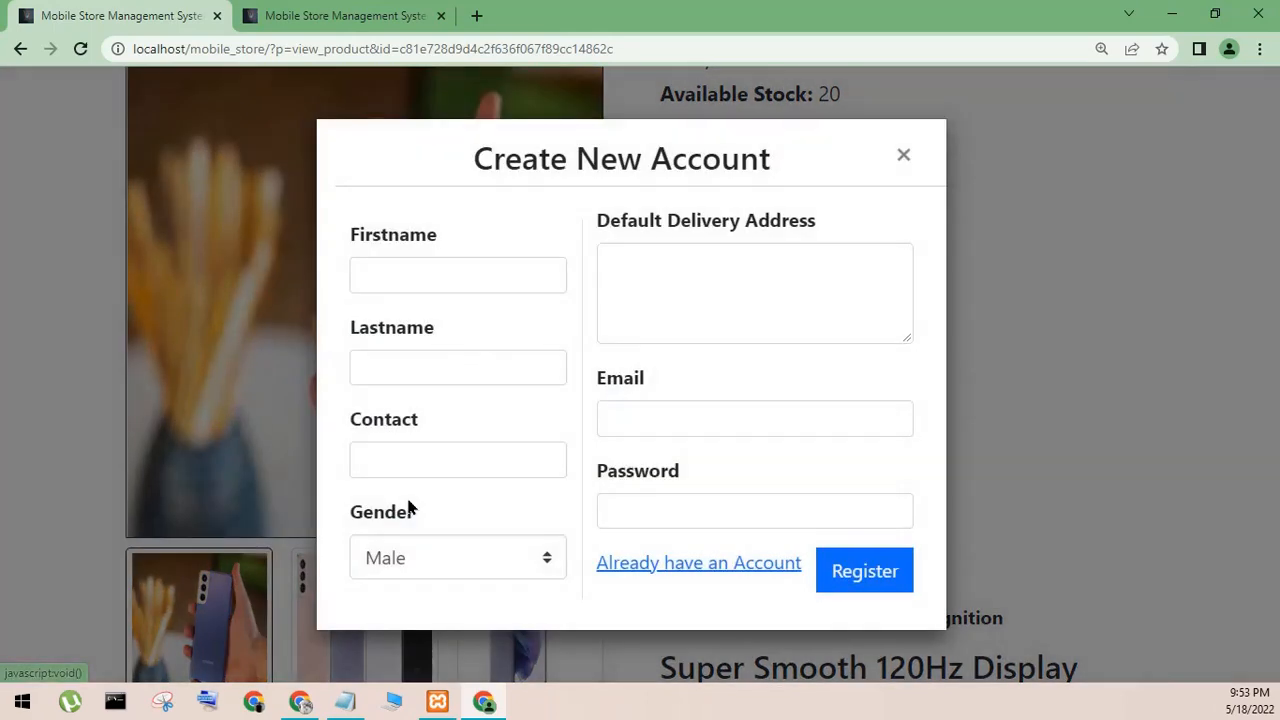
# - Fill in the customer's first name, last name and contact number, and set the gender to Female
pyautogui.click(681, 248)
pyautogui.click(490, 276)
pyautogui.write('test')
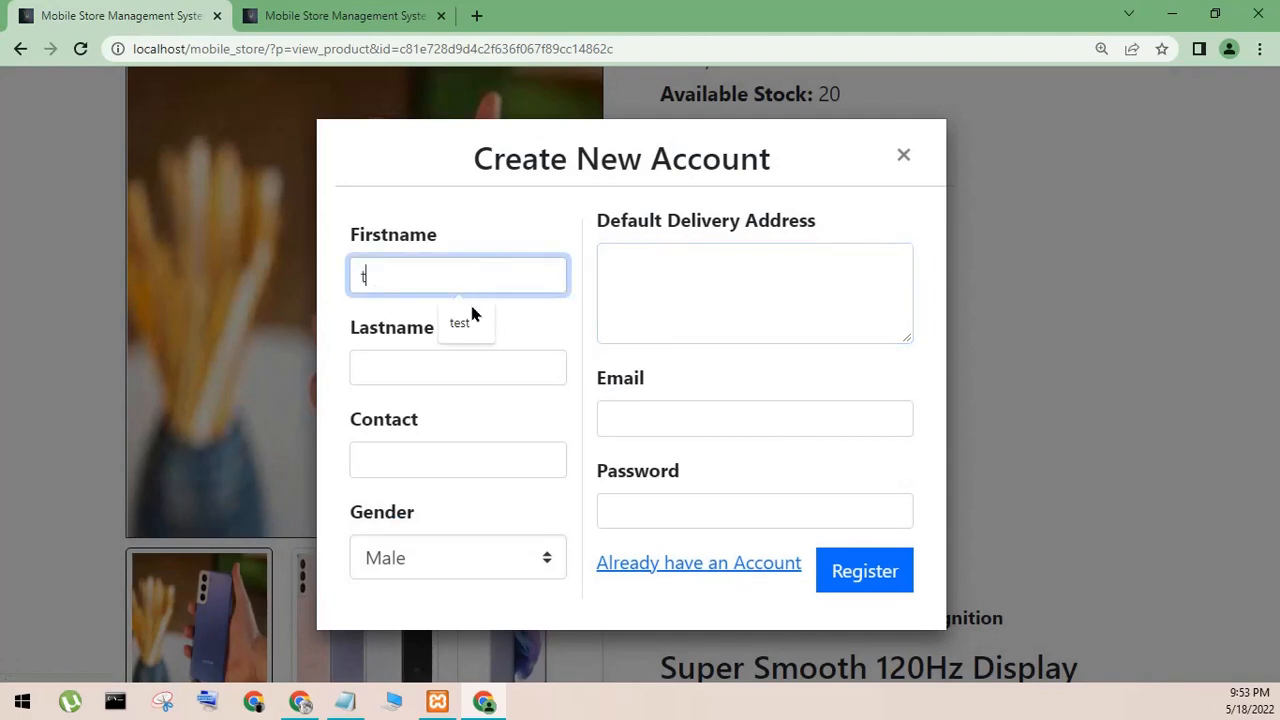
pyautogui.click(450, 362)
pyautogui.write('test')
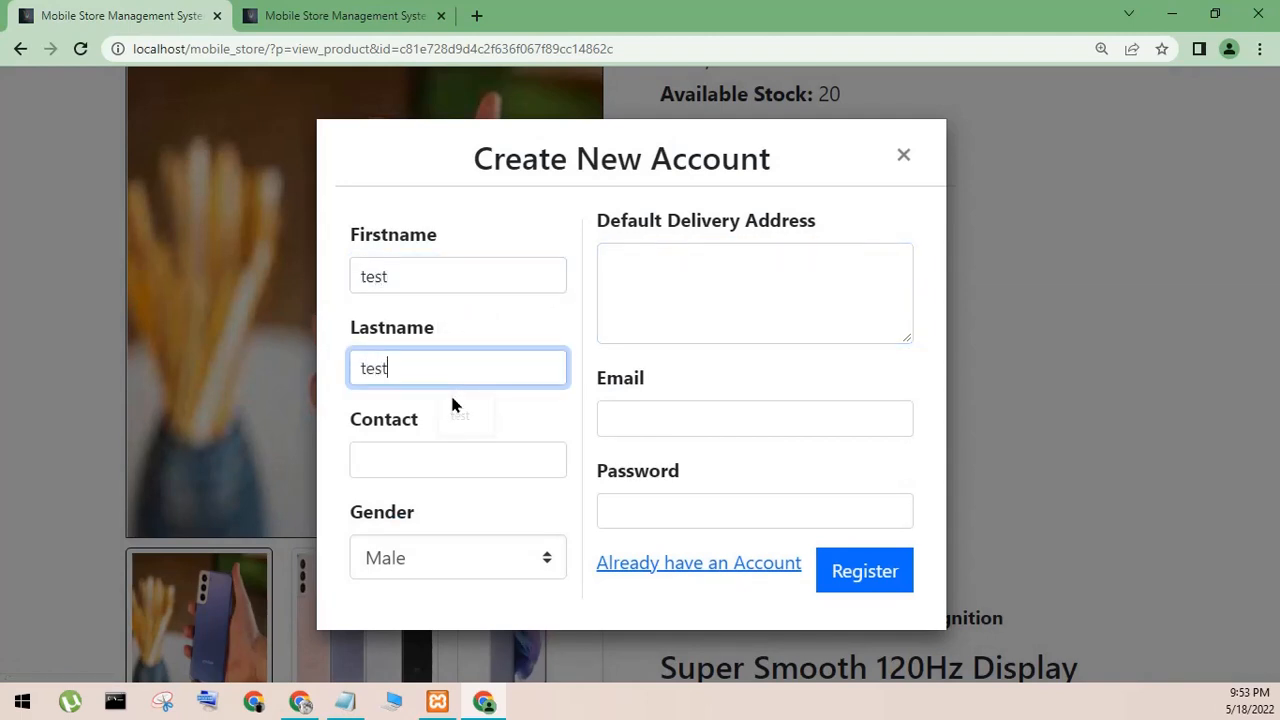
pyautogui.click(444, 471)
pyautogui.click(466, 516)
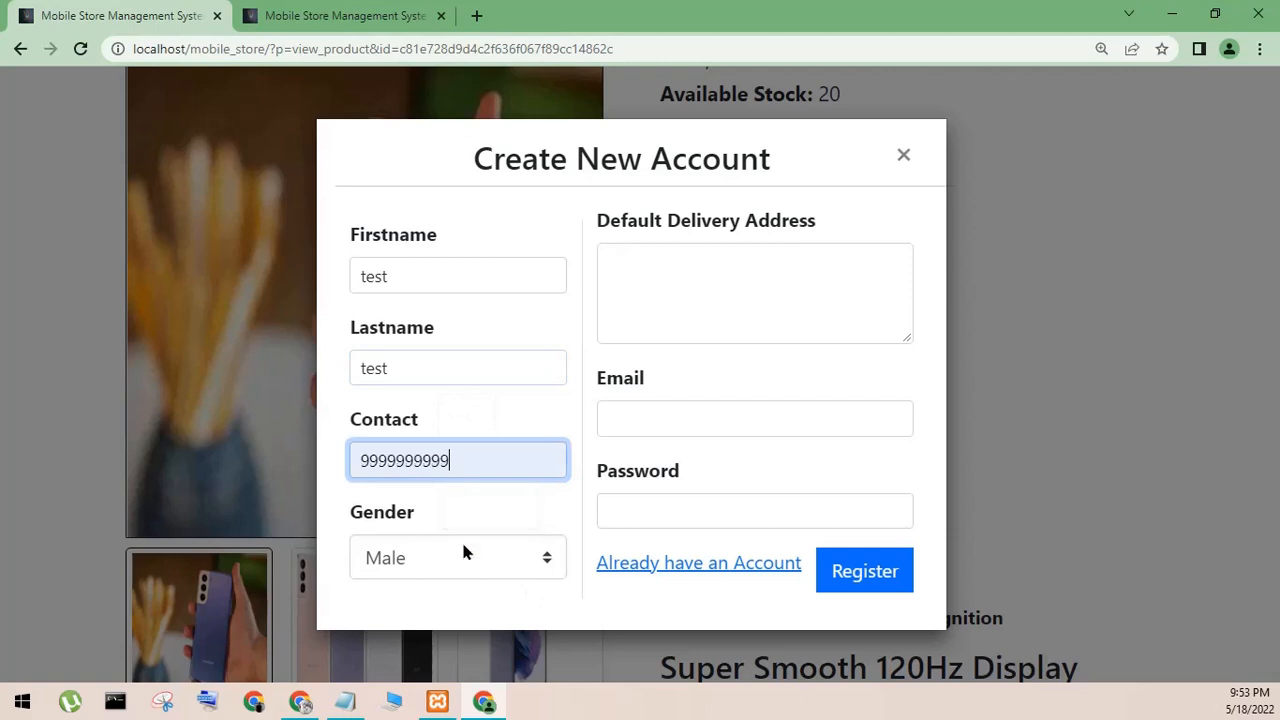
pyautogui.click(456, 565)
pyautogui.click(420, 621)
# - Fill in the default delivery address, e-mail and account password, and register the new account
pyautogui.click(655, 295)
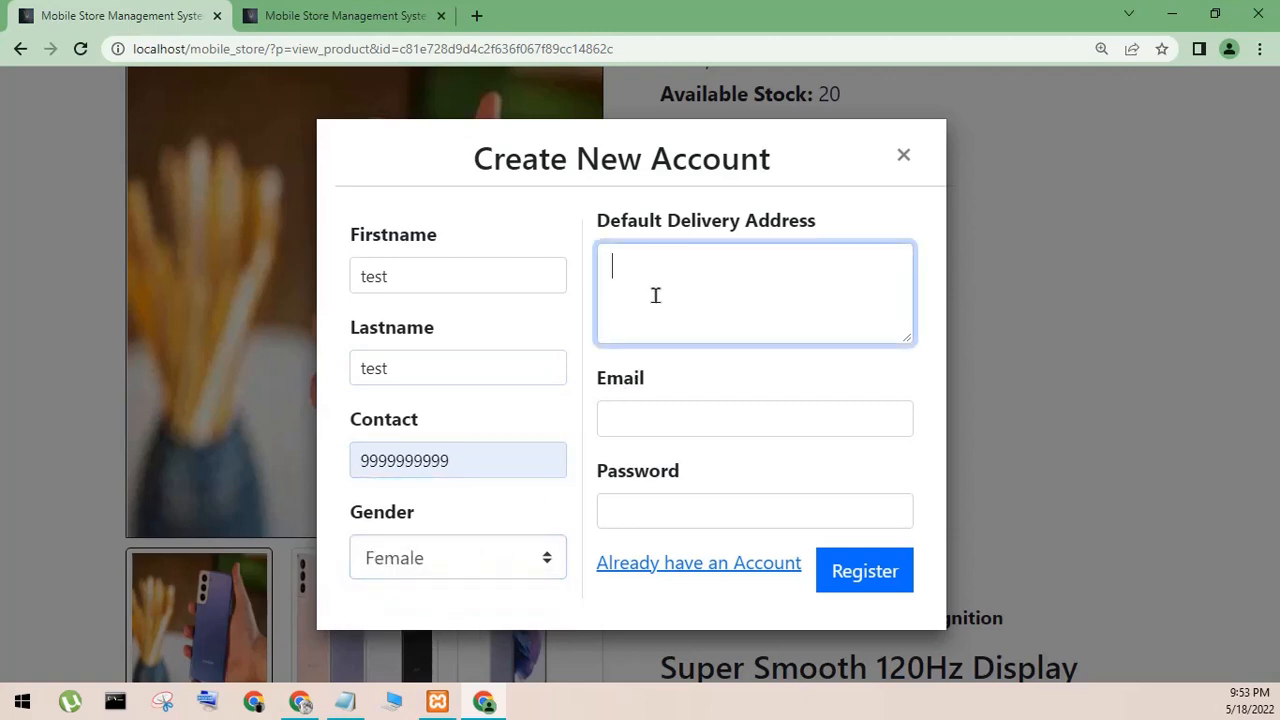
pyautogui.click(672, 412)
pyautogui.write('test')
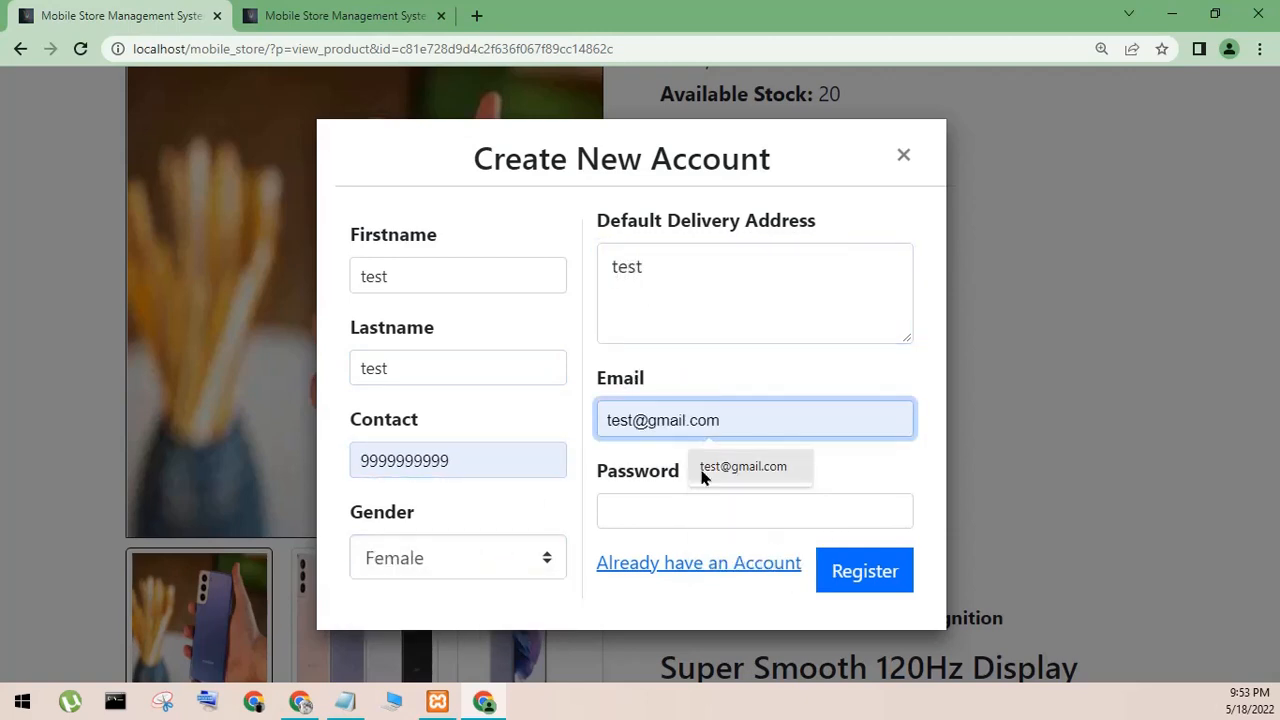
pyautogui.click(698, 472)
pyautogui.click(682, 498)
pyautogui.write('test')
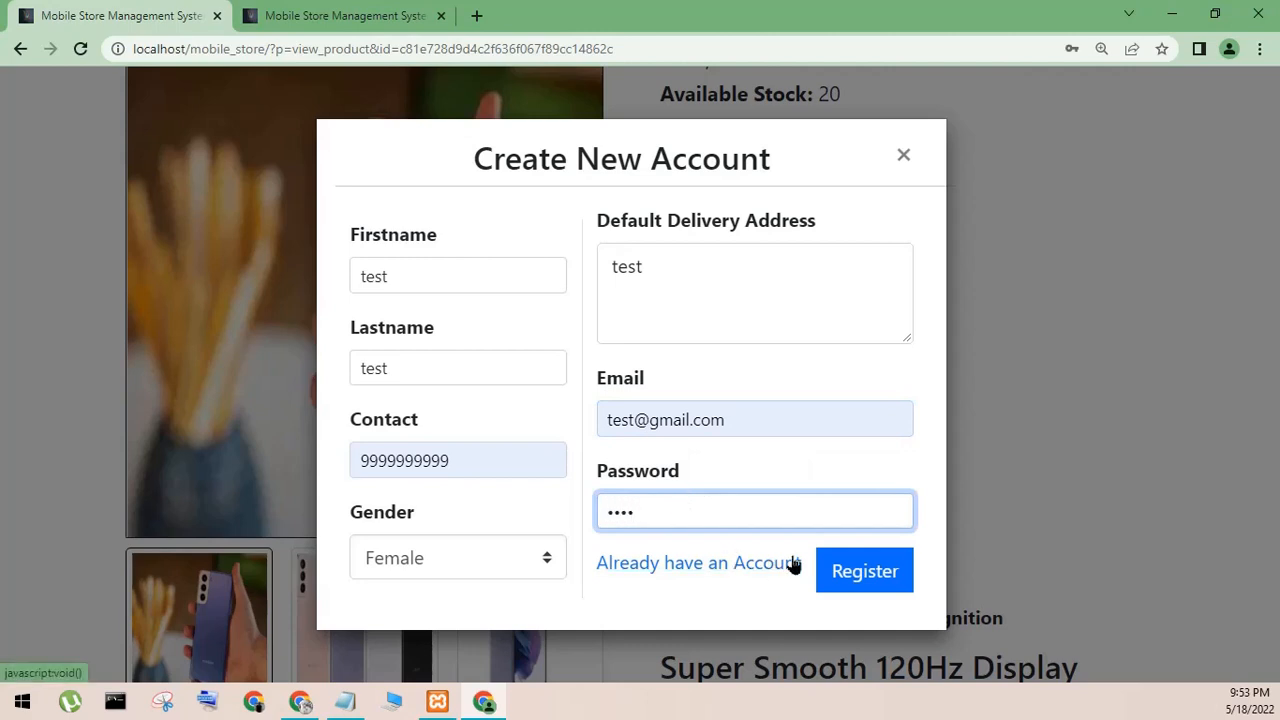
pyautogui.click(874, 570)
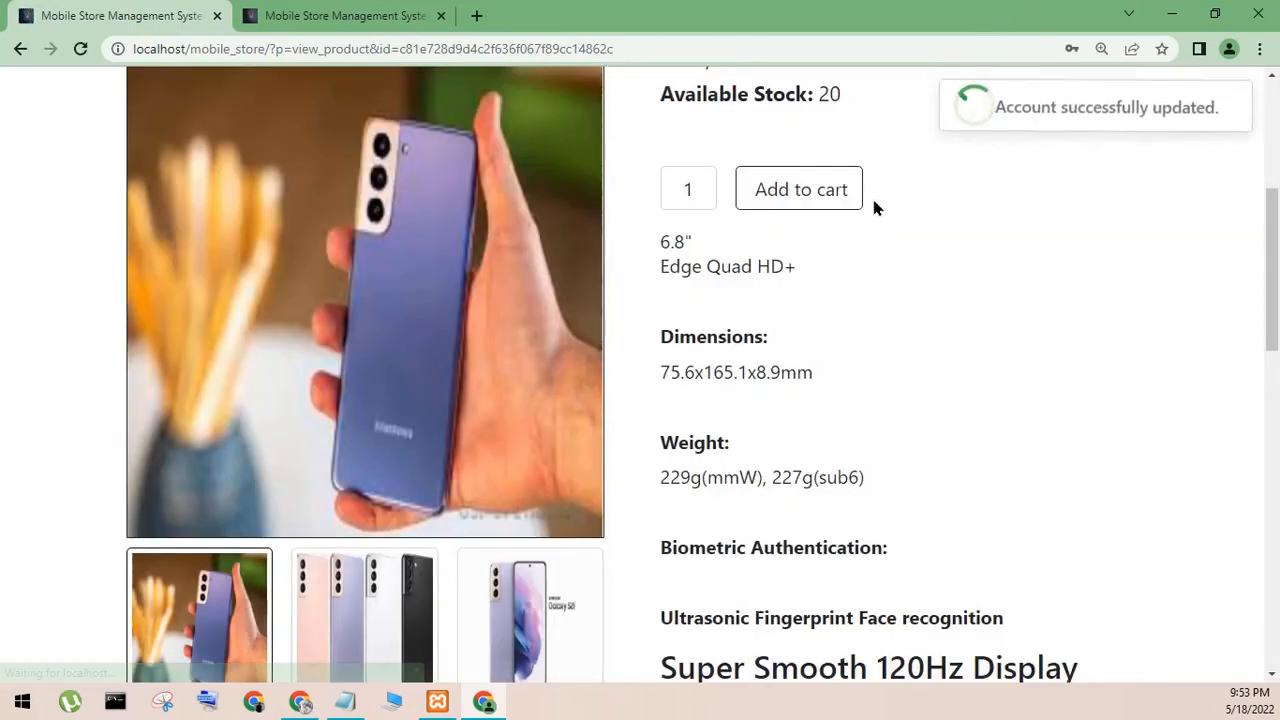
# - Add one Samsung Galaxy S21 Ultra 5G to the cart and open the cart
pyautogui.scroll(-4, 858, 347)
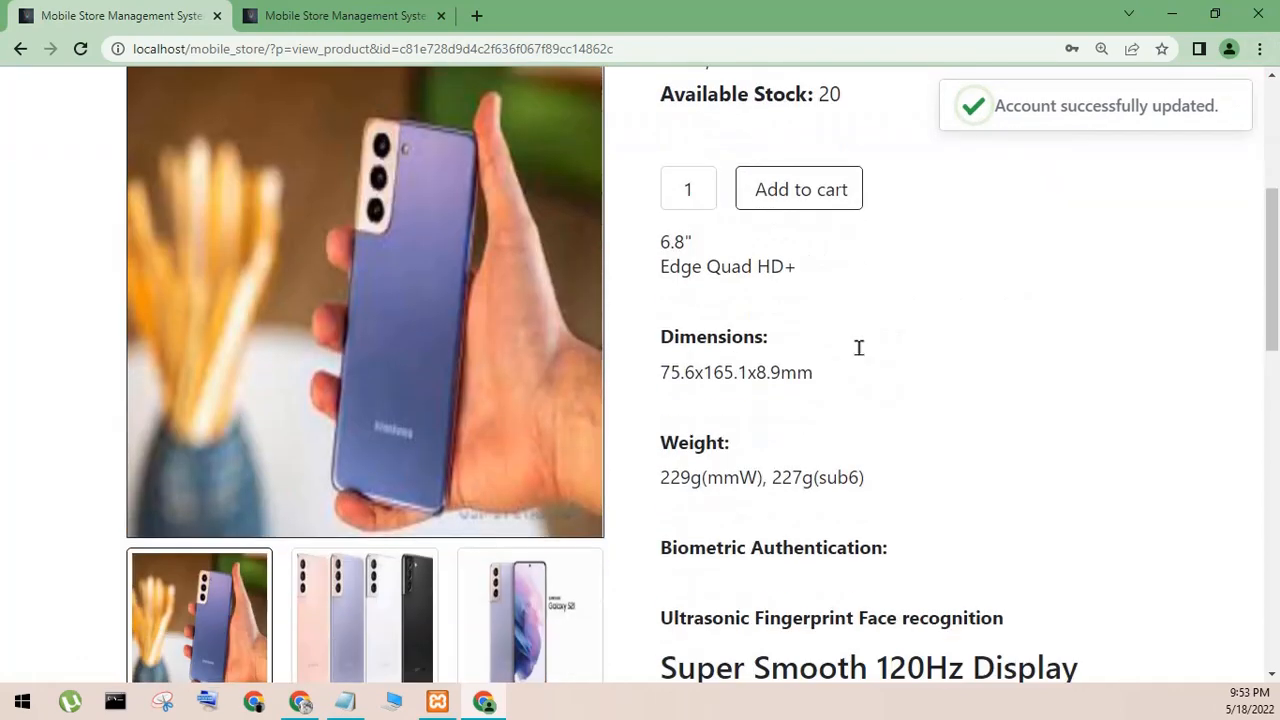
pyautogui.click(799, 189)
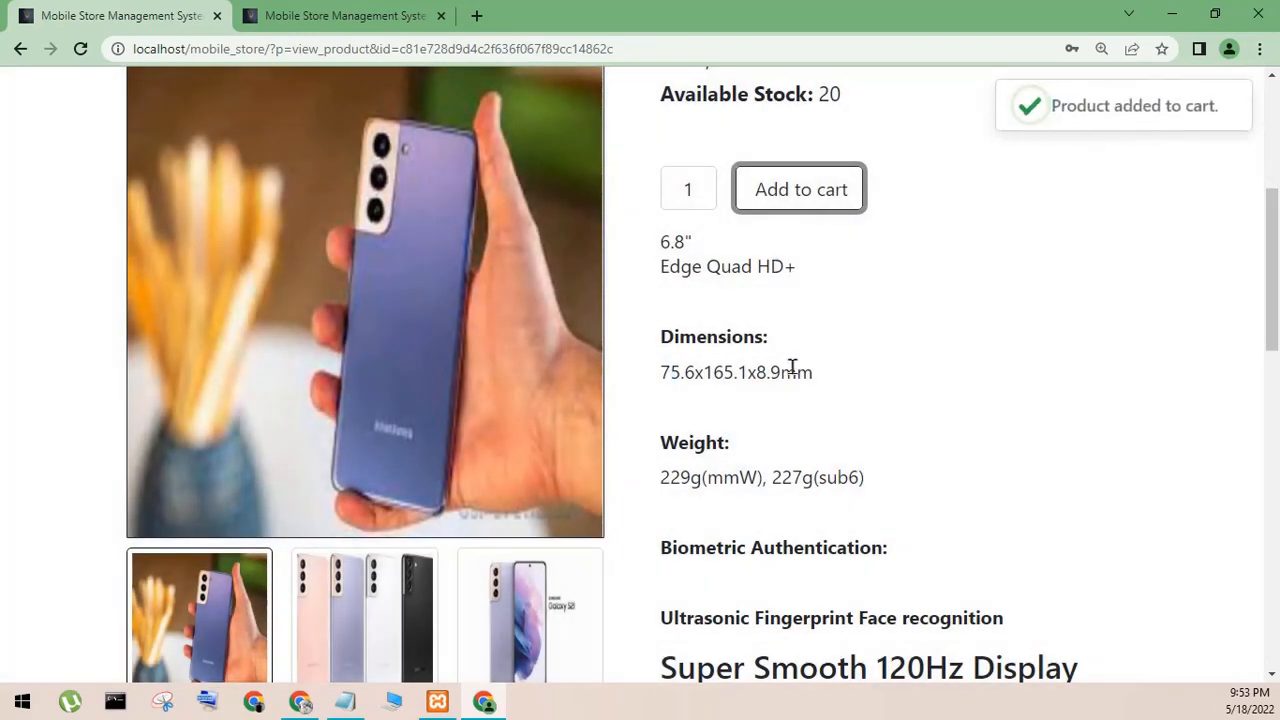
pyautogui.scroll(-6, 791, 366)
pyautogui.scroll(6, 792, 366)
pyautogui.scroll(-4, 771, 310)
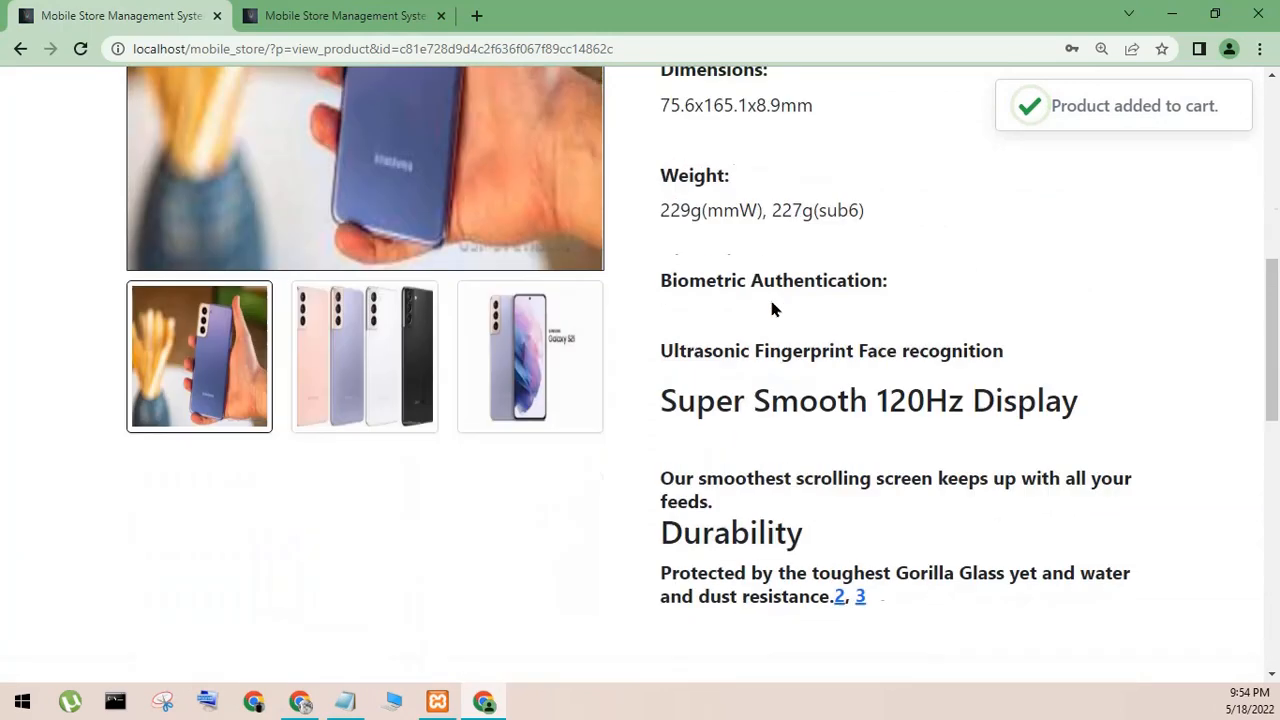
pyautogui.scroll(8, 778, 325)
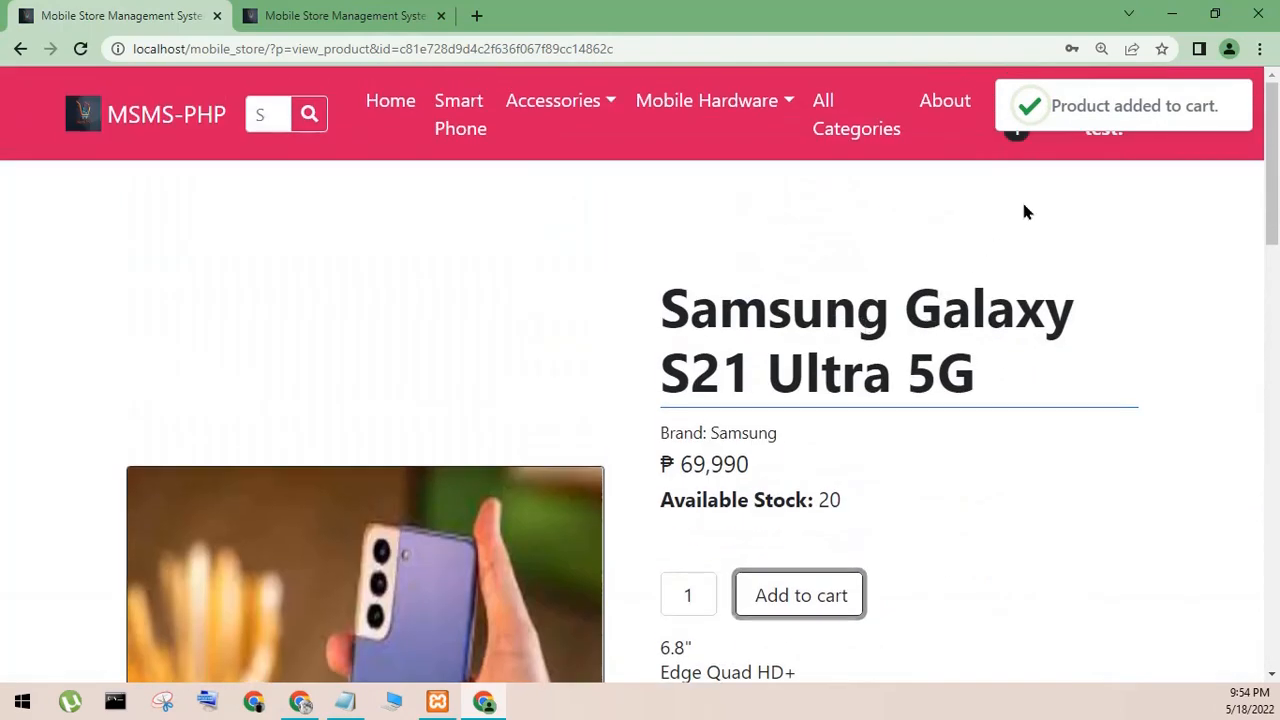
pyautogui.click(1015, 150)
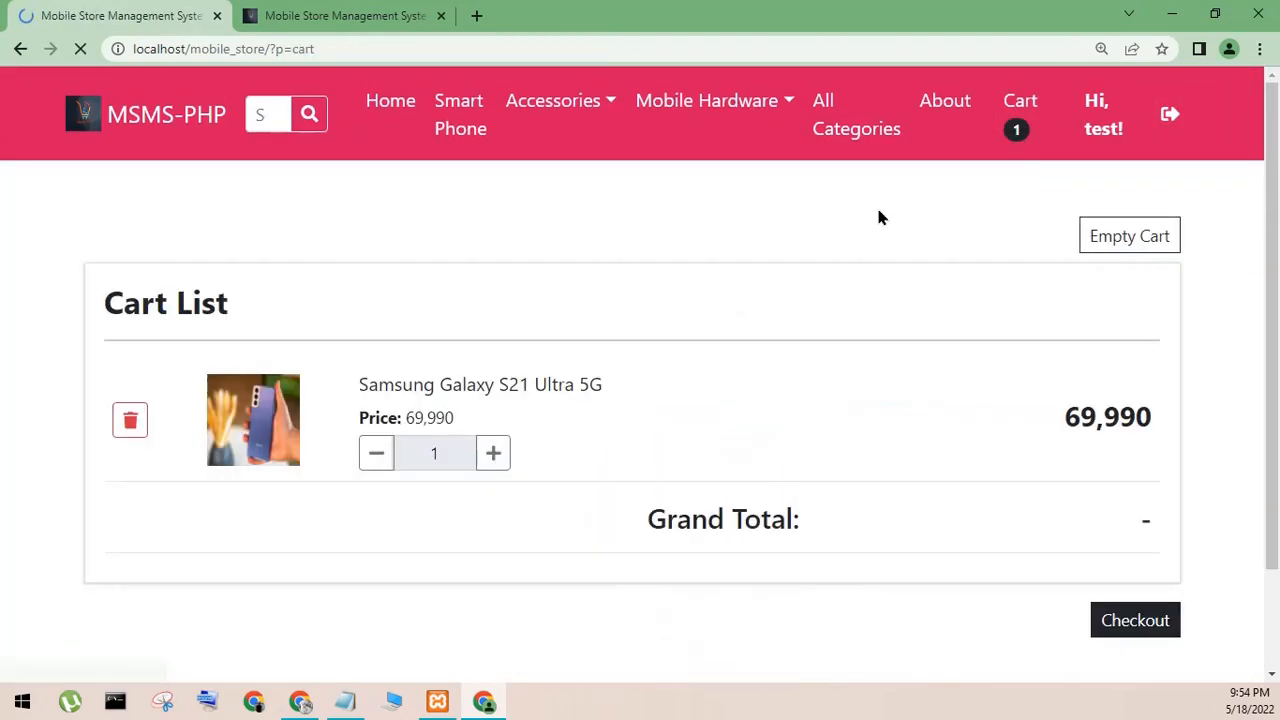
# - Set the phone's cart quantity to 2 and place the order for delivery with Cash on Delivery payment
pyautogui.click(492, 456)
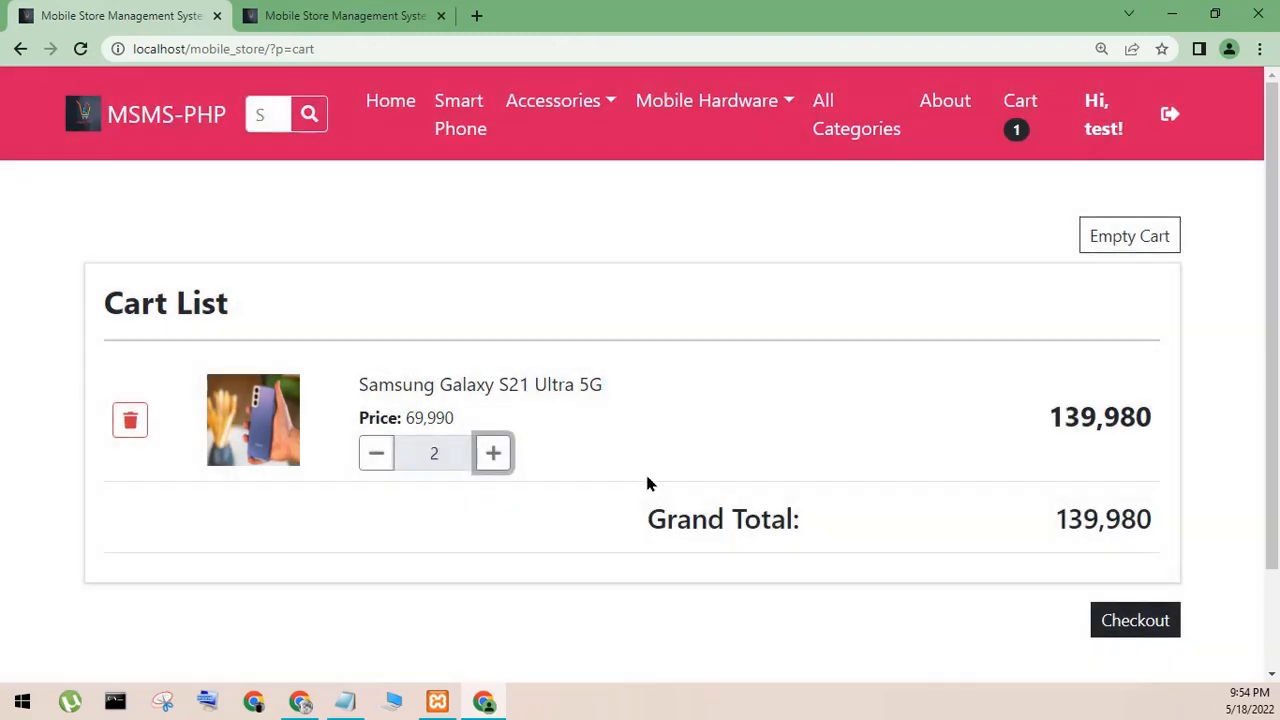
pyautogui.click(1124, 622)
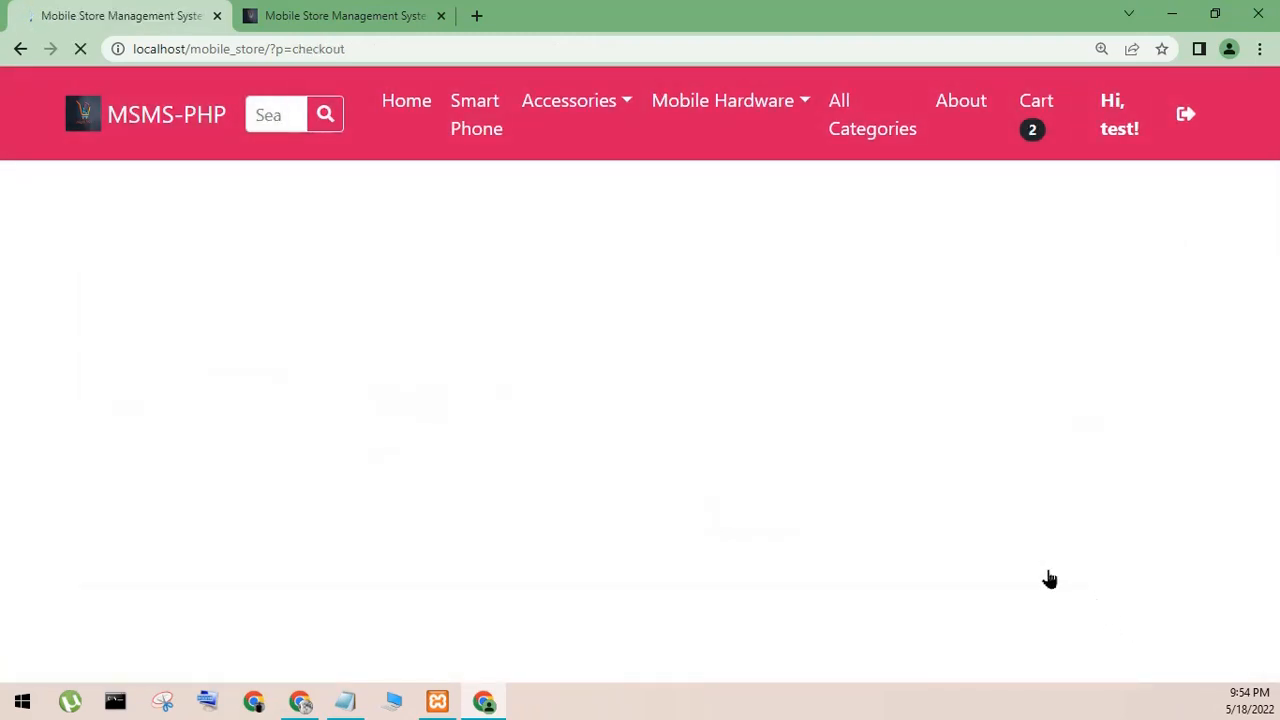
pyautogui.scroll(-3, 600, 466)
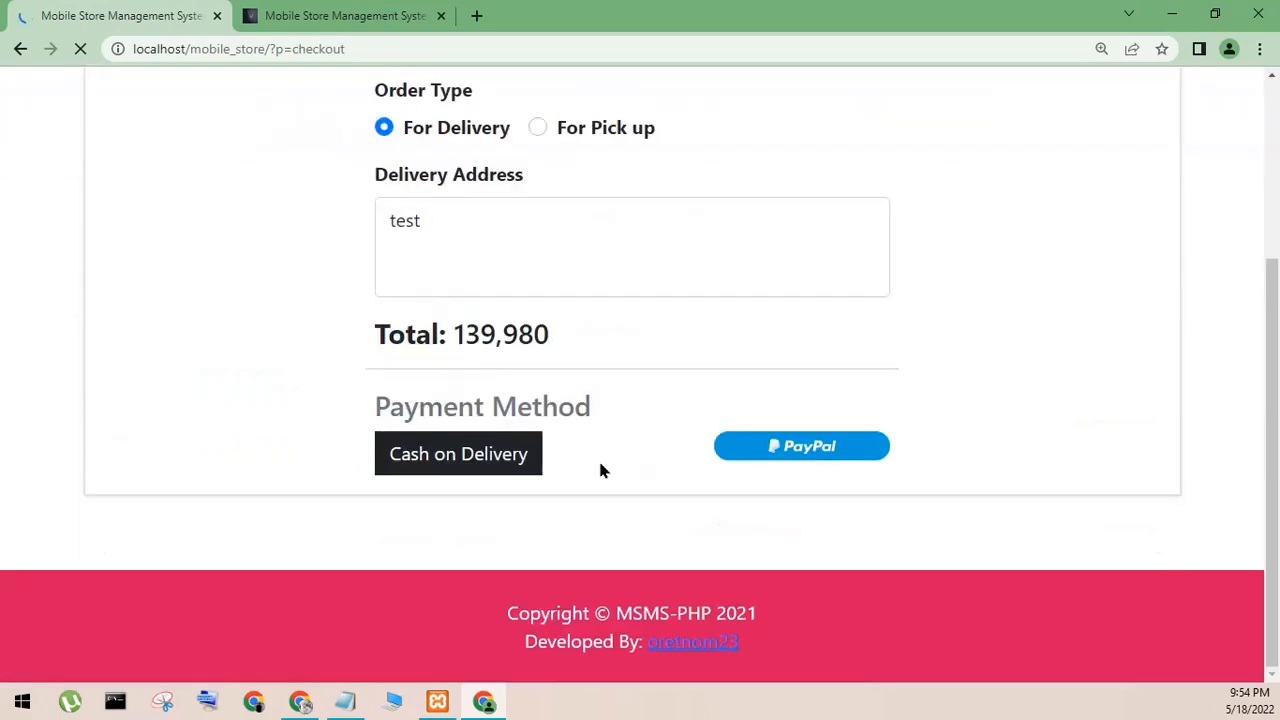
pyautogui.click(575, 247)
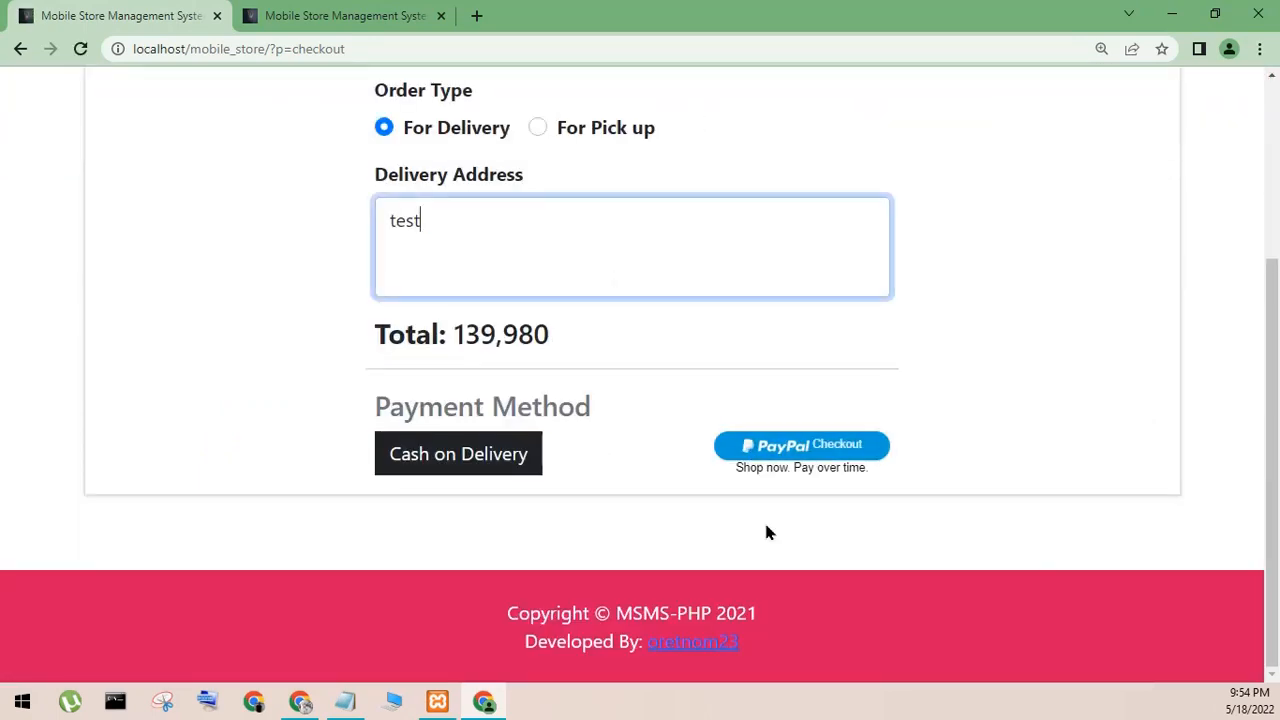
pyautogui.click(487, 462)
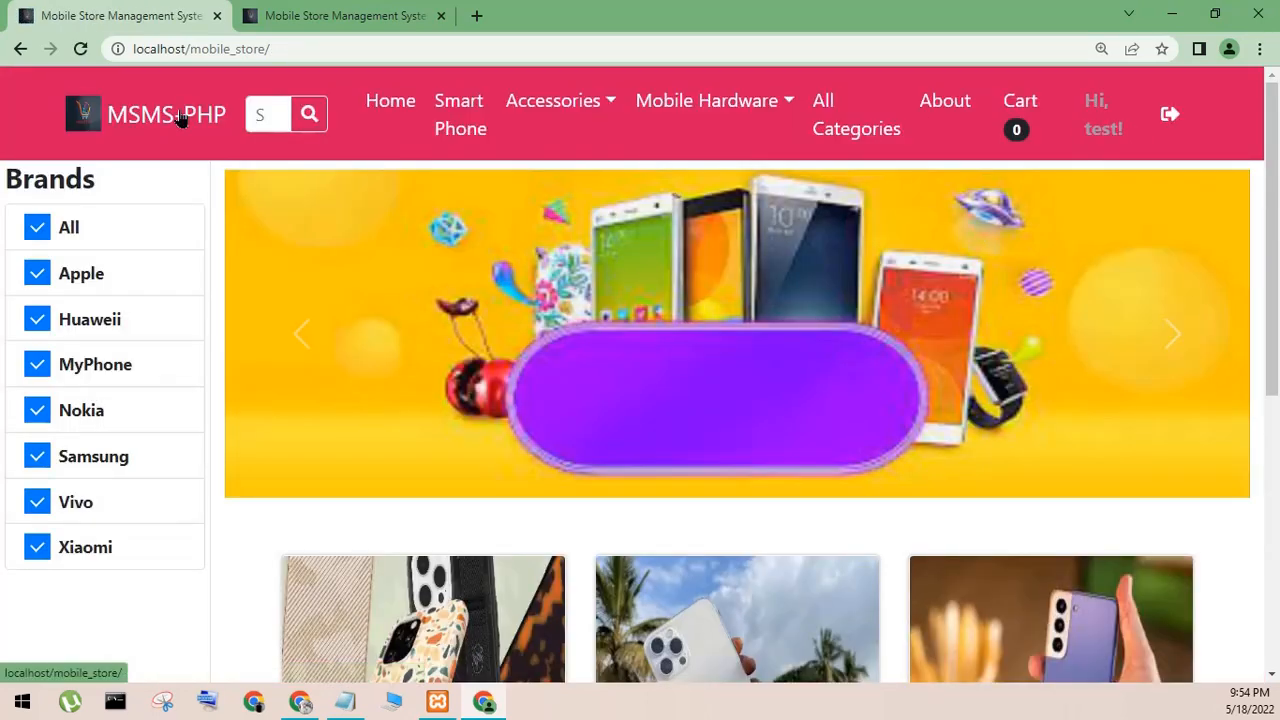
# - Switch to the store's admin site and sign in with the username admin and the account password
pyautogui.click(333, 17)
pyautogui.click(586, 474)
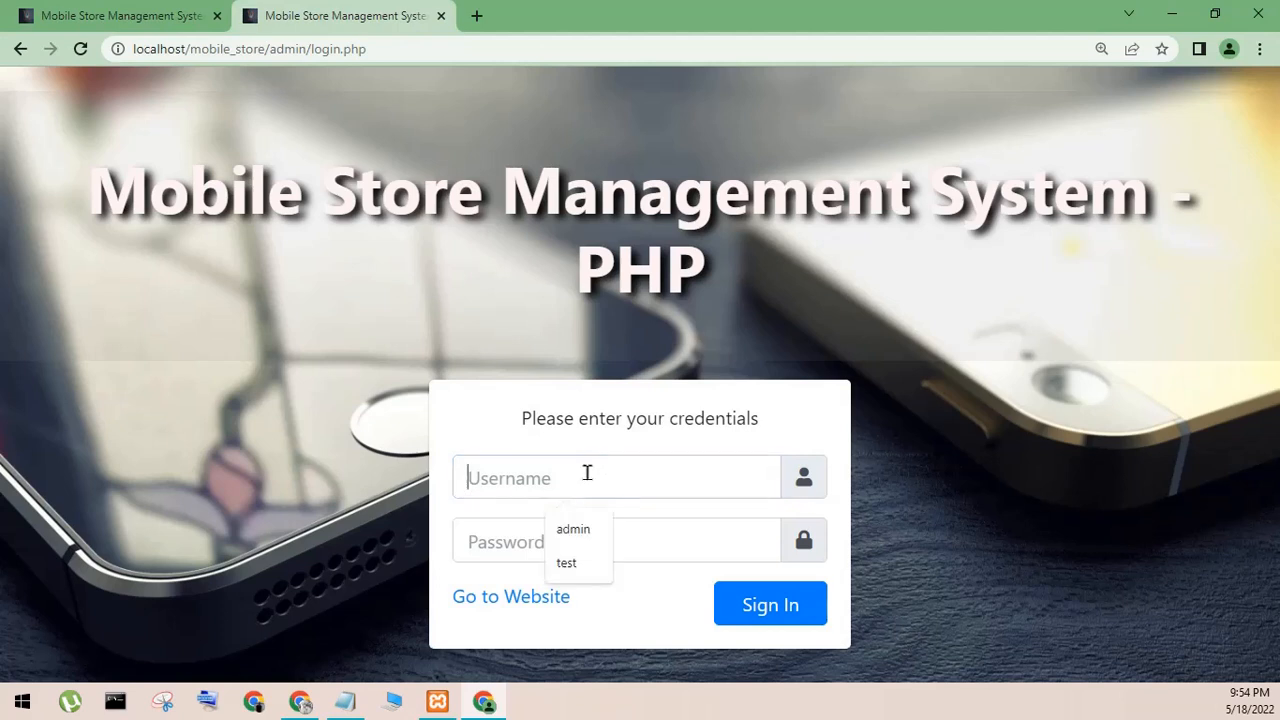
pyautogui.write('admin')
pyautogui.press('Tab')
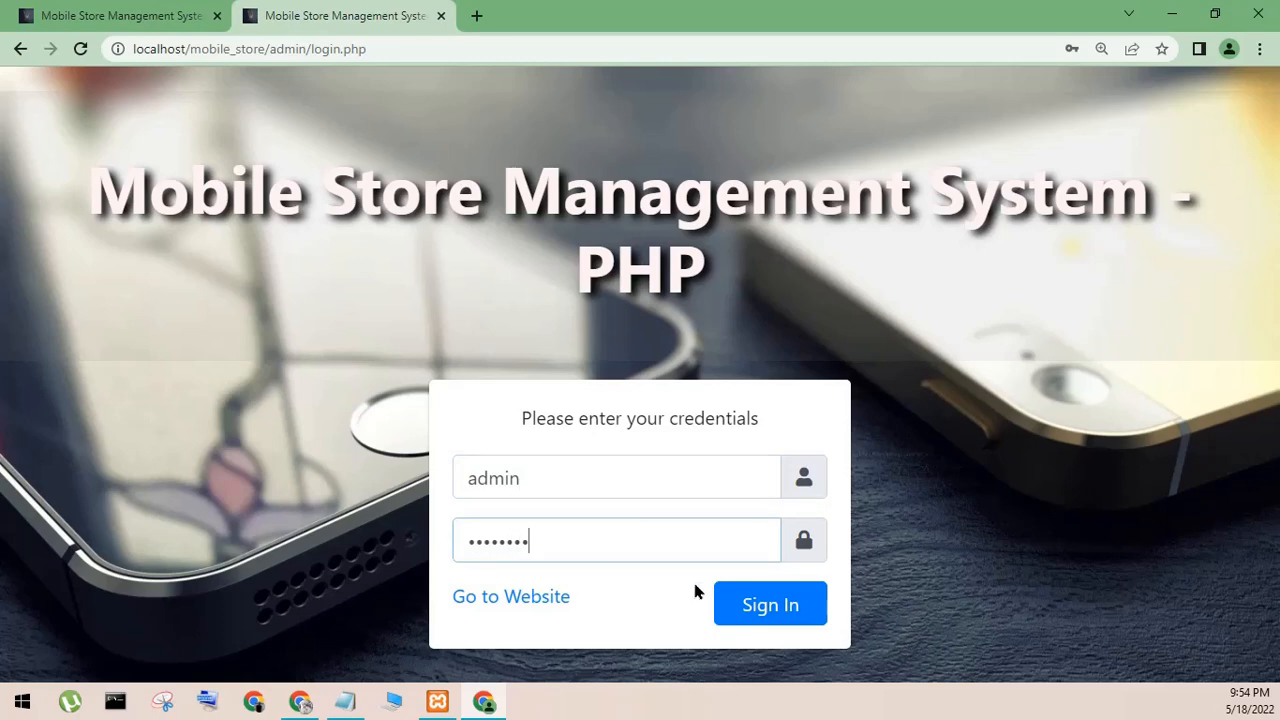
pyautogui.click(755, 607)
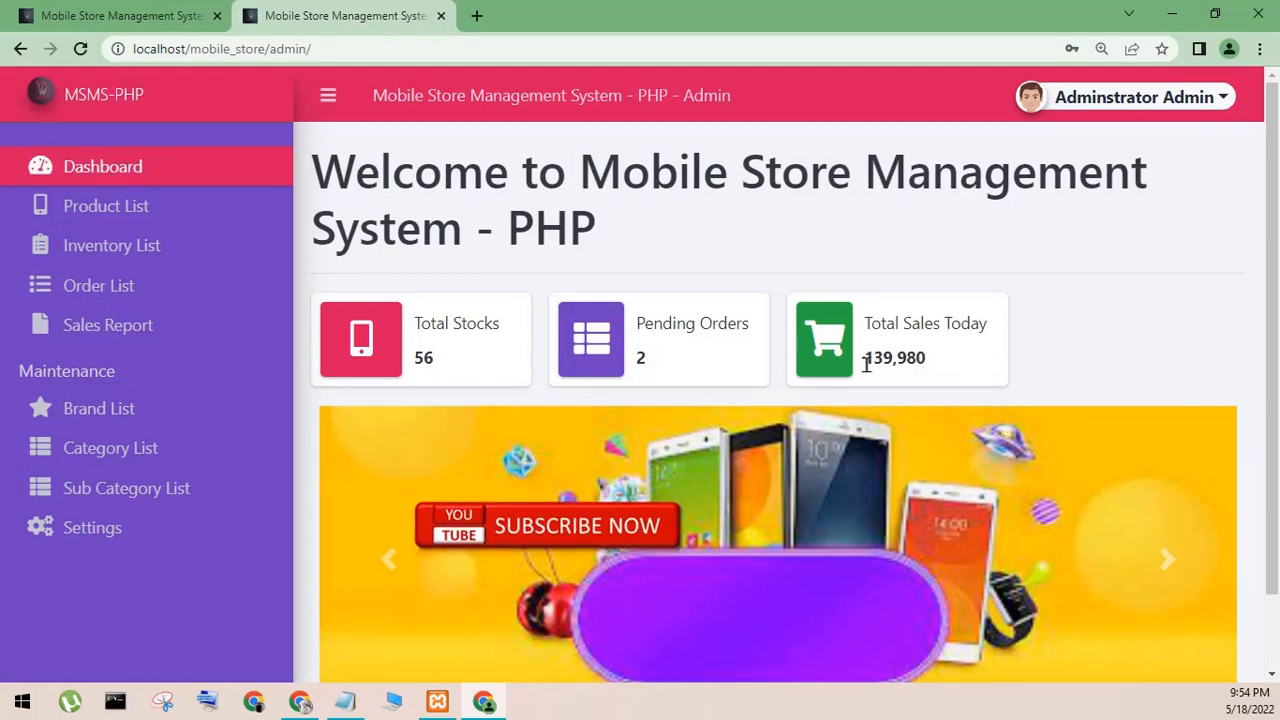
# - Check today's total sales on the admin dashboard against the storefront's cart and account pages
pyautogui.moveTo(864, 360); pyautogui.dragTo(948, 383)
pyautogui.click(180, 13)
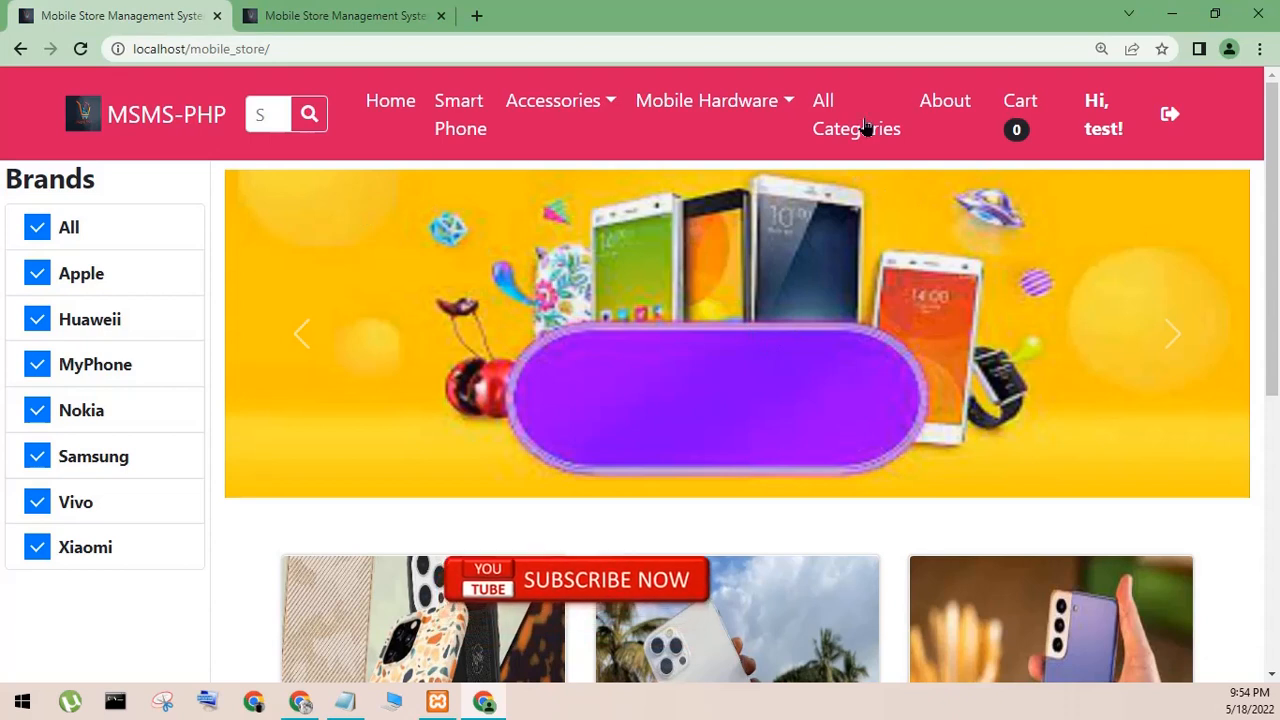
pyautogui.click(1041, 127)
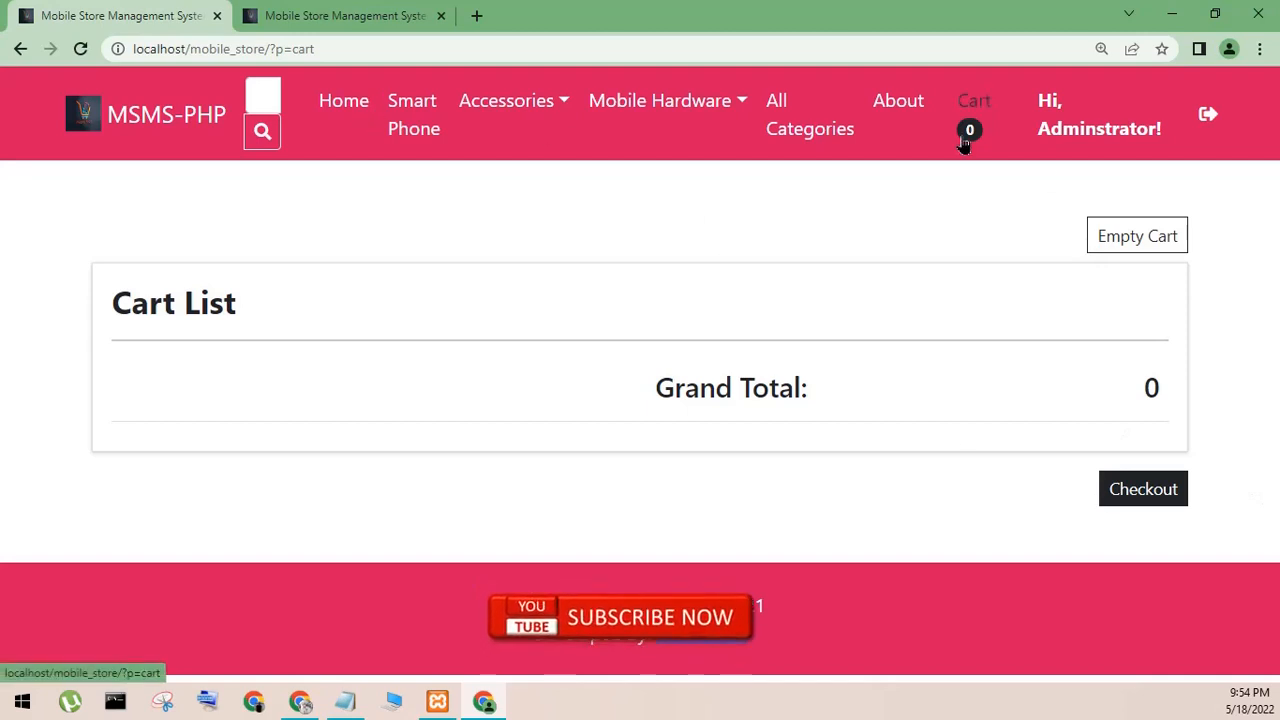
pyautogui.click(1100, 128)
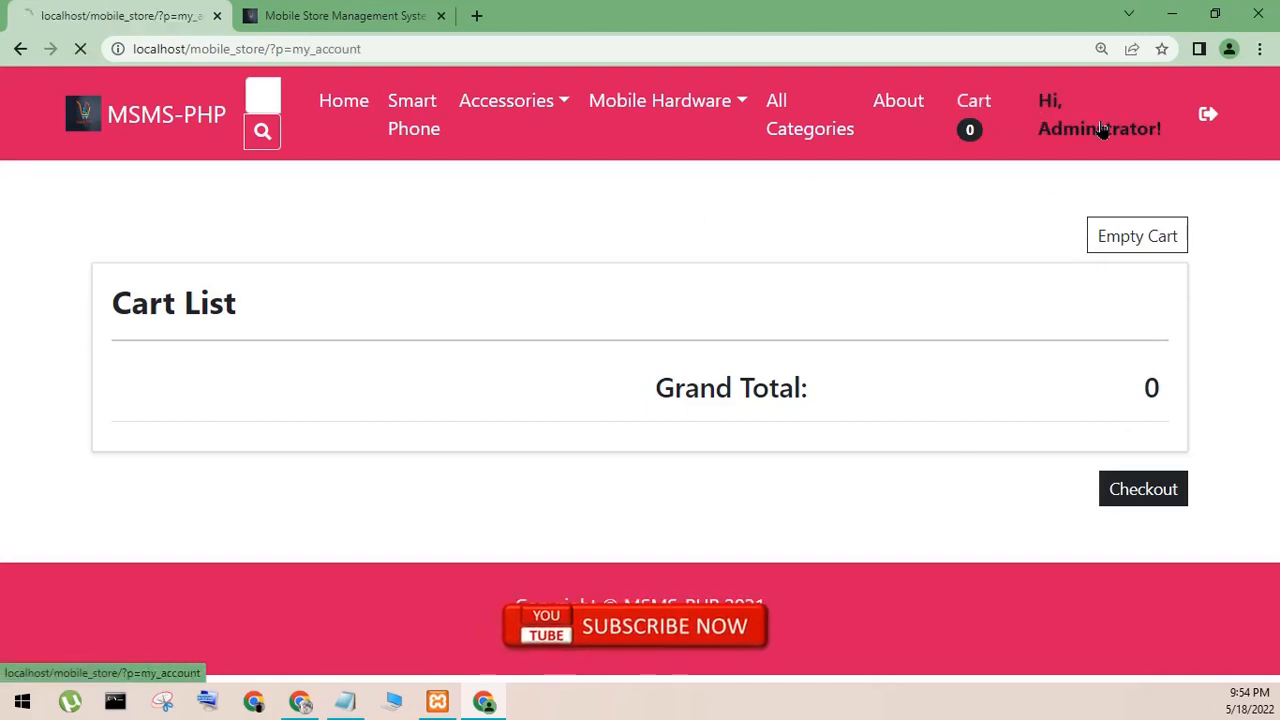
pyautogui.click(336, 12)
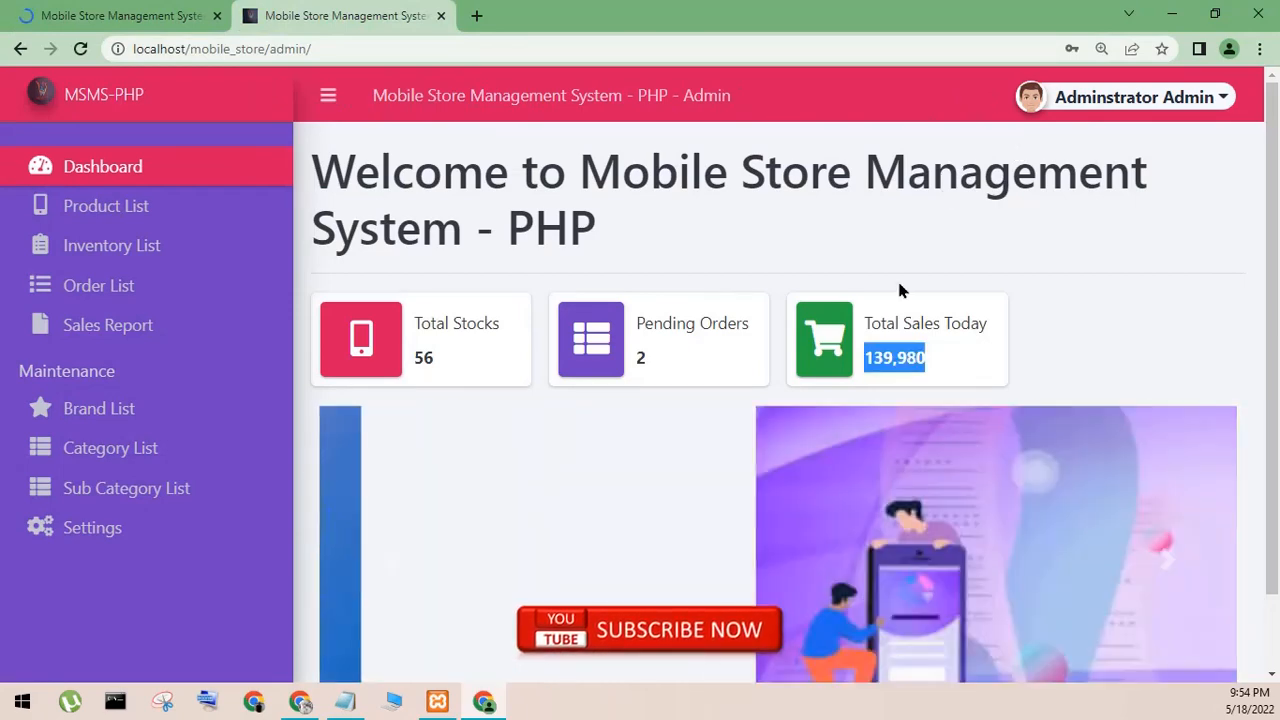
pyautogui.click(829, 358)
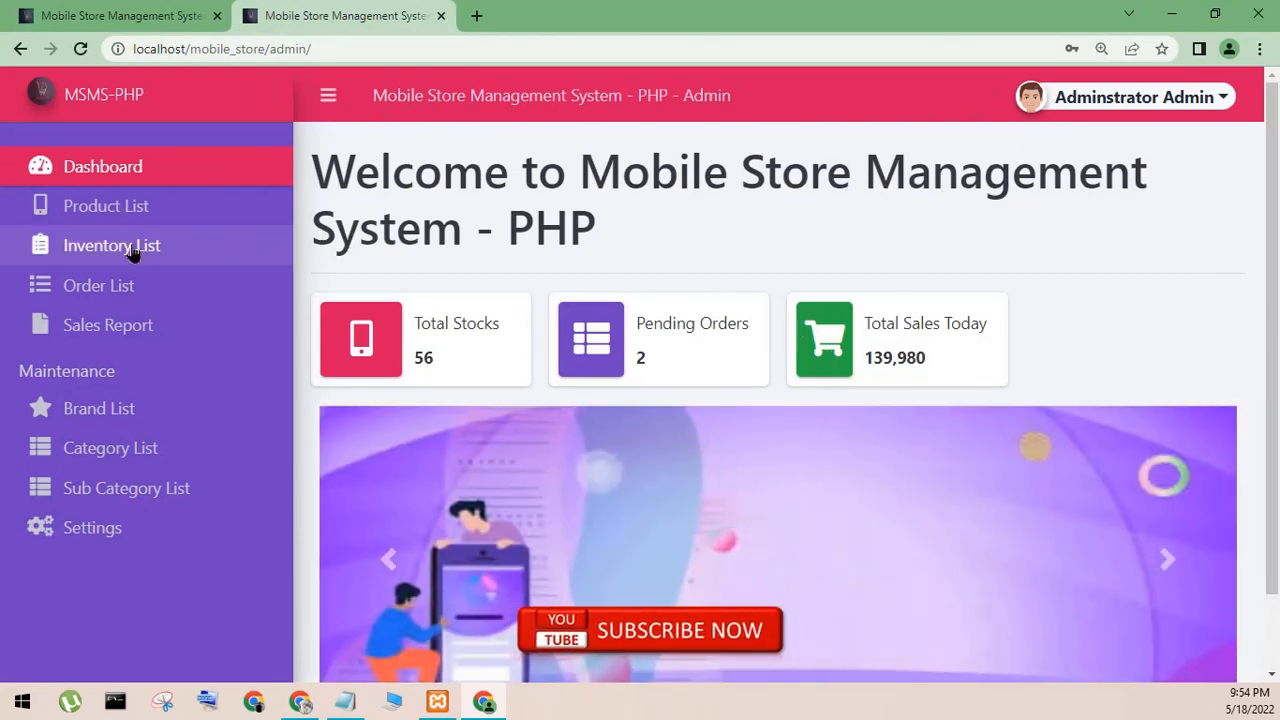
# - Open the admin order list and review the clients and statuses of the listed orders
pyautogui.click(118, 288)
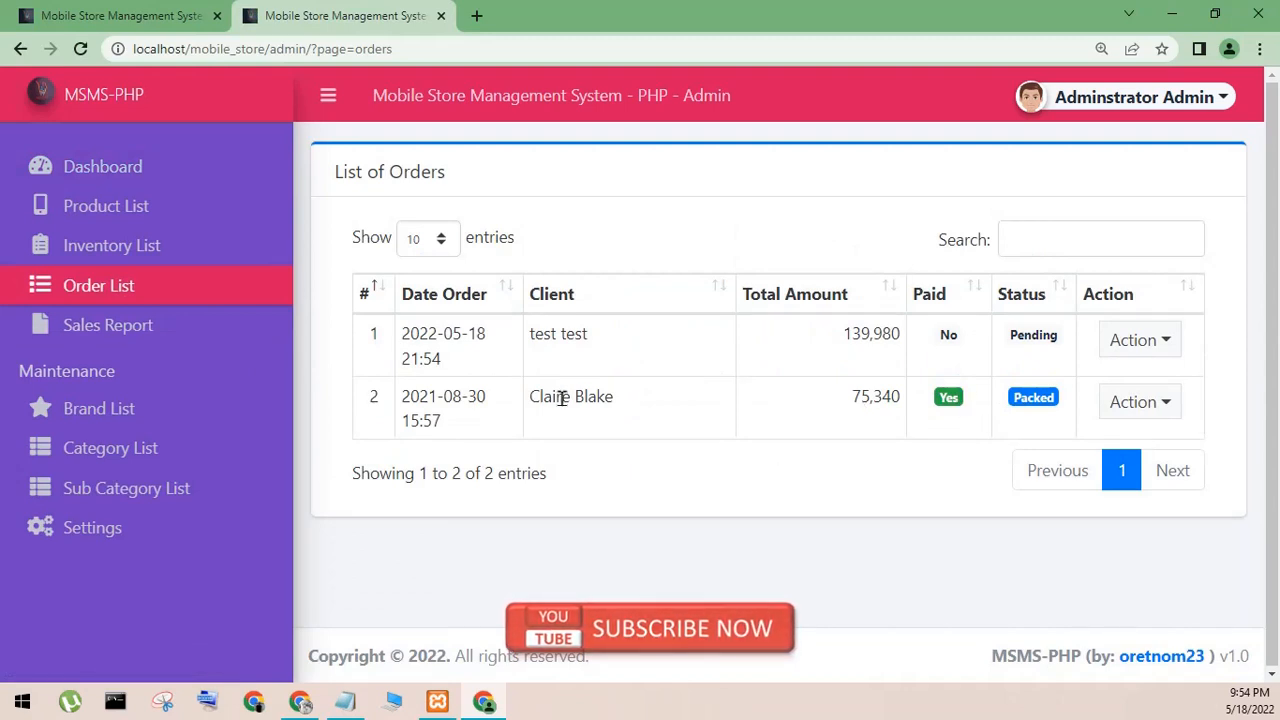
pyautogui.moveTo(562, 398); pyautogui.dragTo(640, 408)
pyautogui.moveTo(993, 330); pyautogui.dragTo(1086, 346)
pyautogui.click(1135, 350)
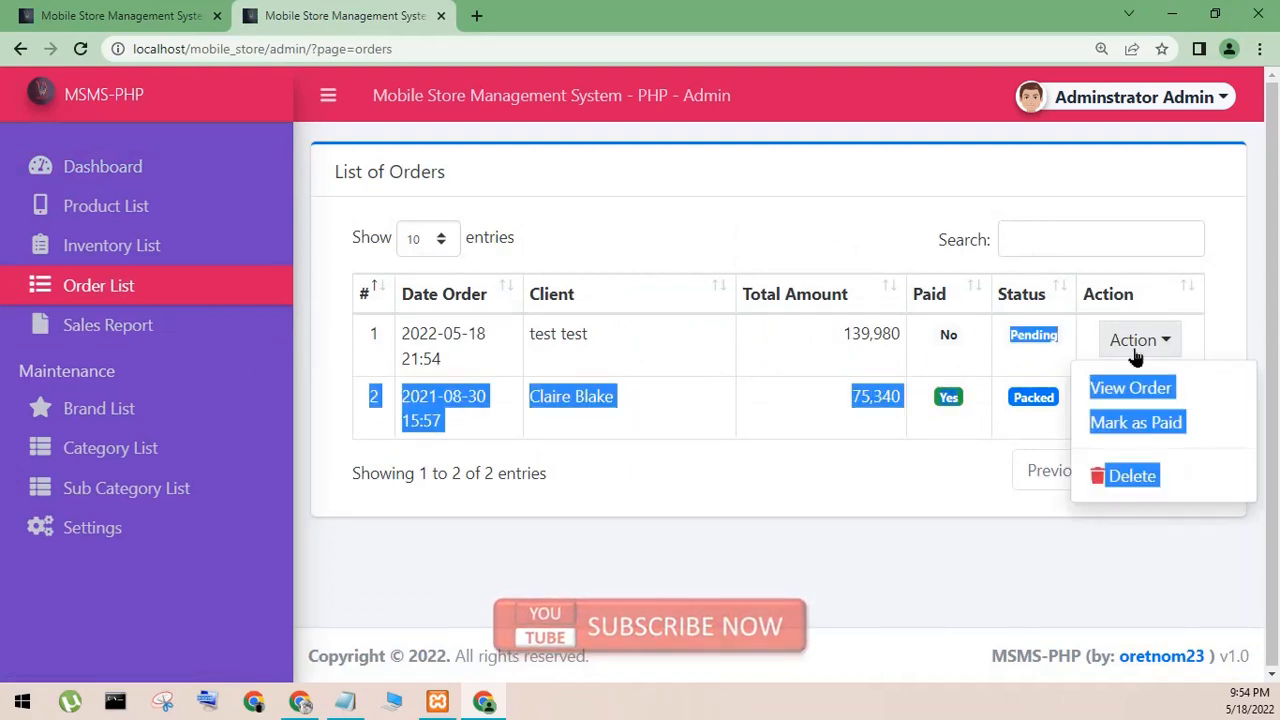
pyautogui.click(1120, 426)
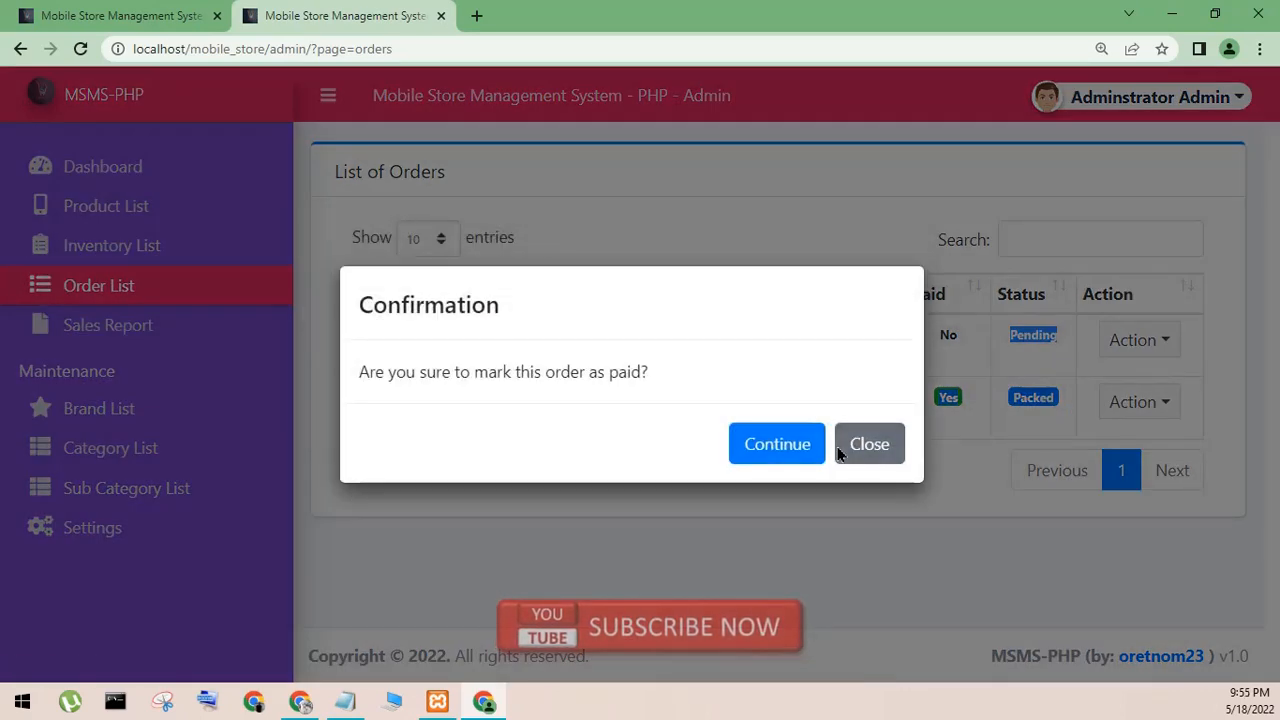
pyautogui.click(865, 436)
pyautogui.click(1125, 348)
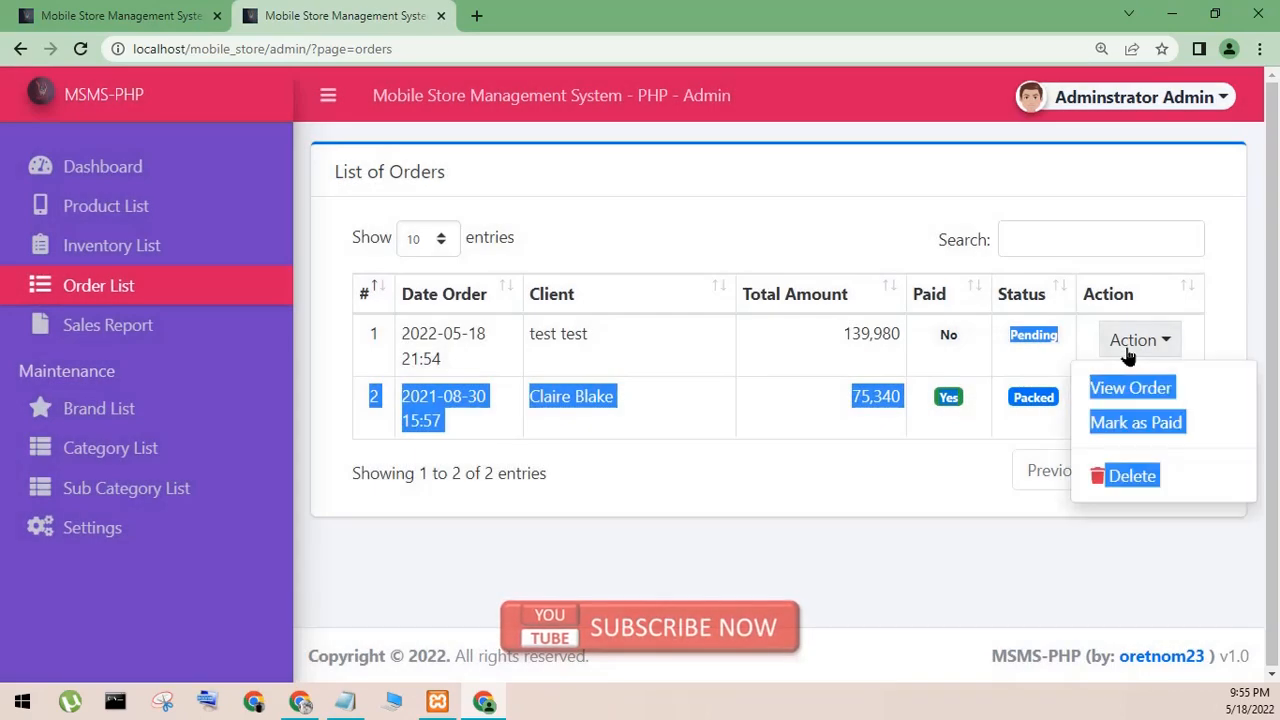
pyautogui.click(1030, 459)
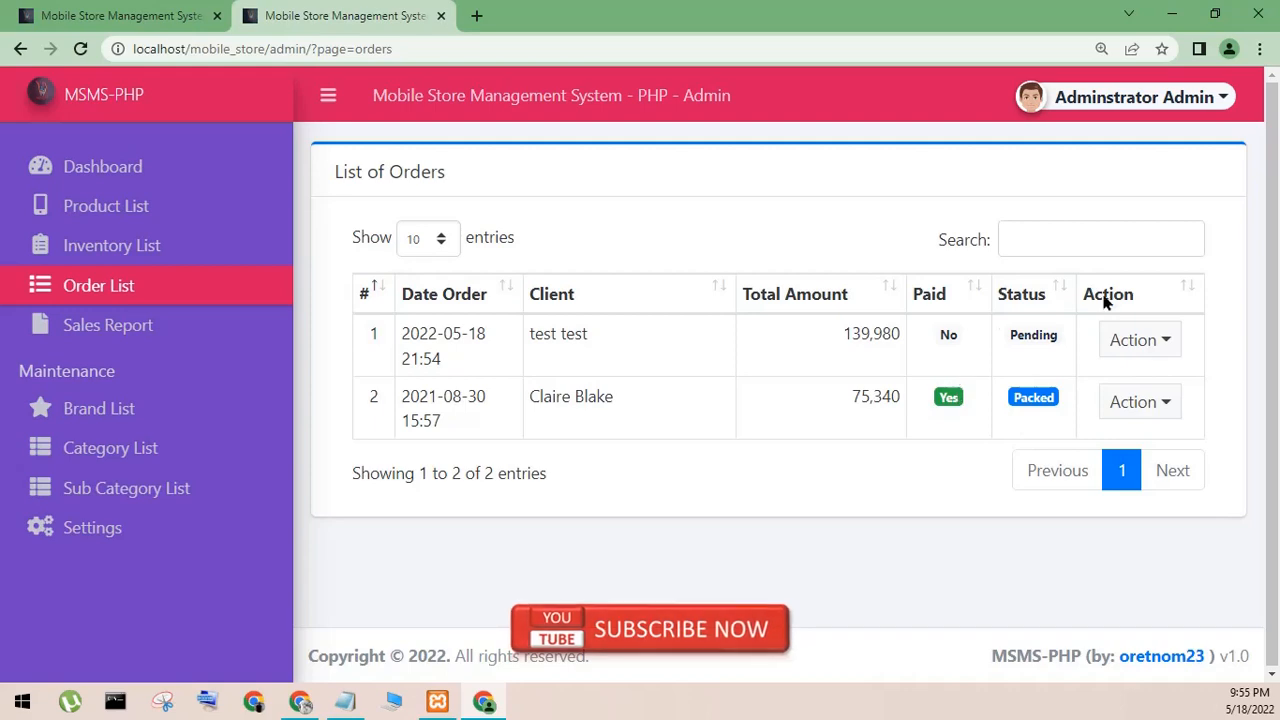
# - Mark the pending order of 2022-05-18 as paid in the admin order list
pyautogui.click(1108, 340)
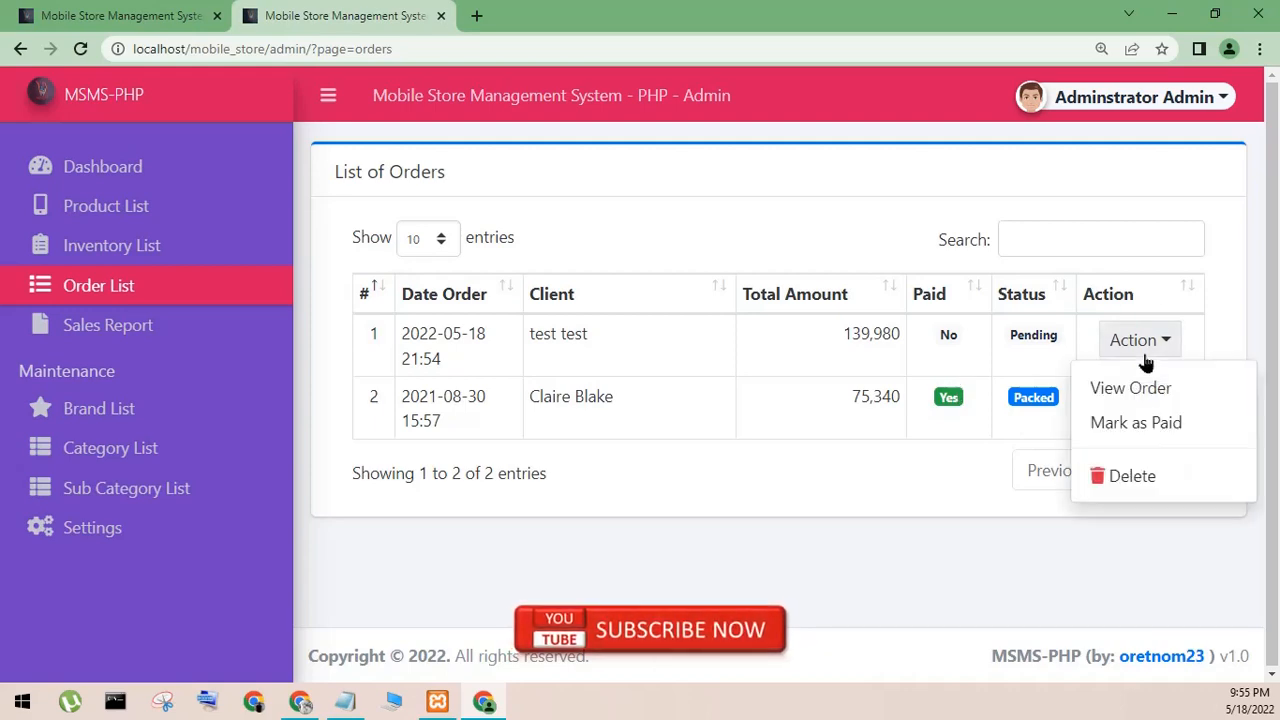
pyautogui.click(1131, 424)
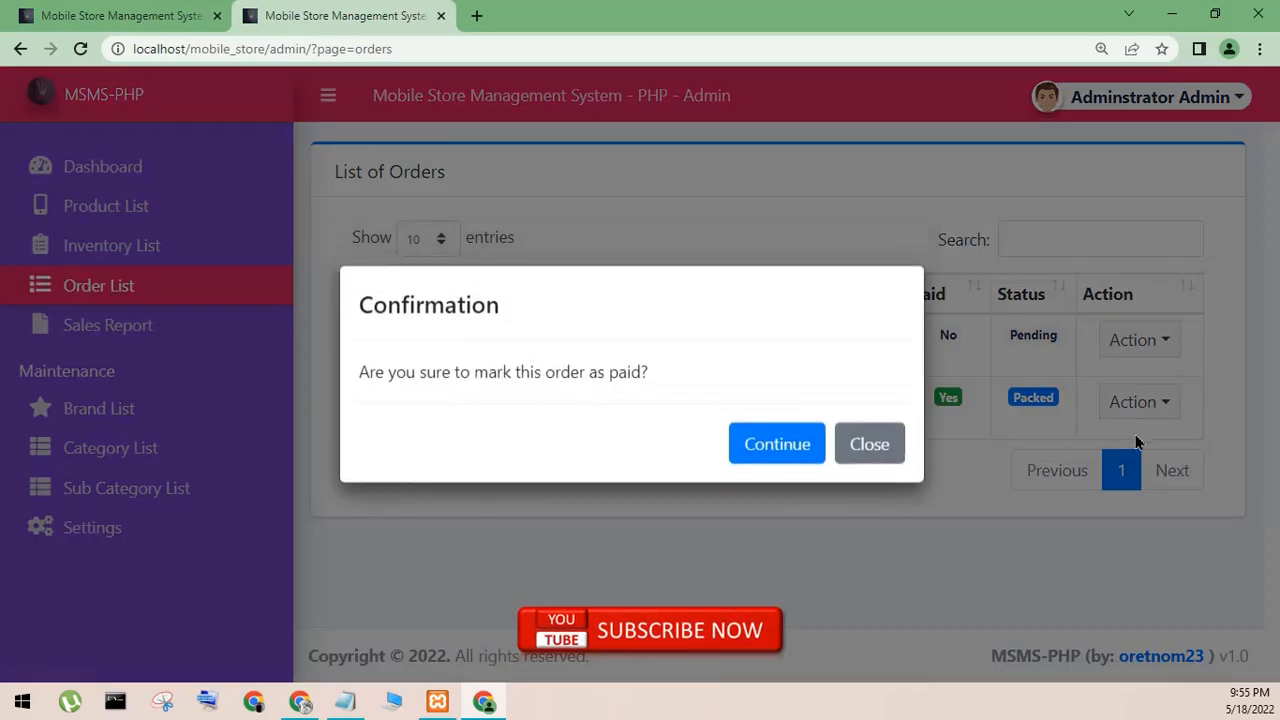
pyautogui.click(790, 460)
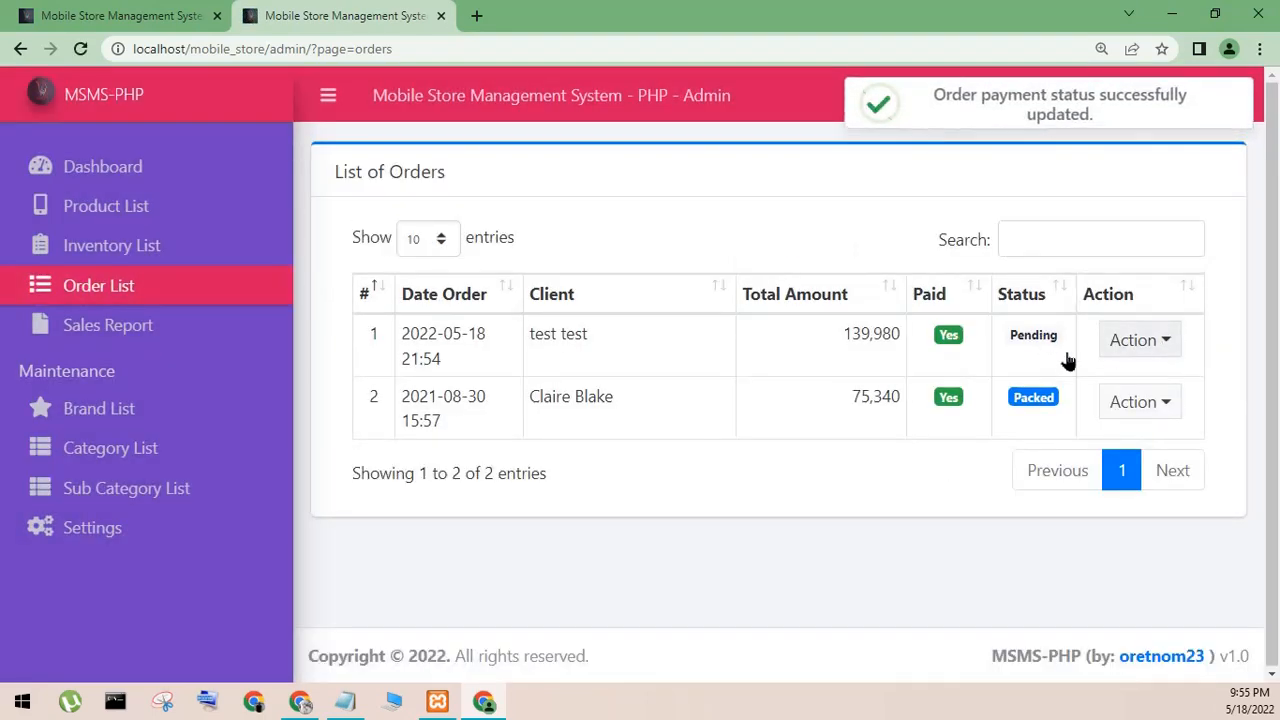
# - Review the admin site's product list, sales report, category and sub category lists, and the updated dashboard totals
pyautogui.click(115, 328)
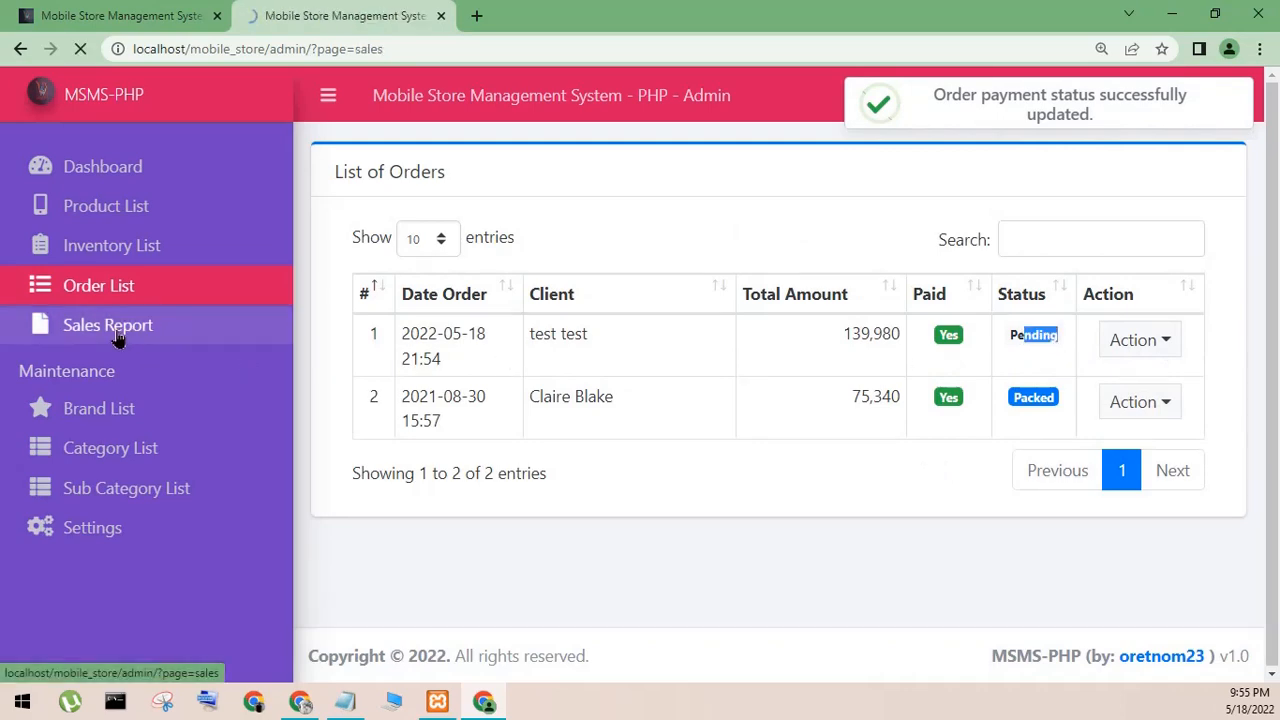
pyautogui.click(115, 246)
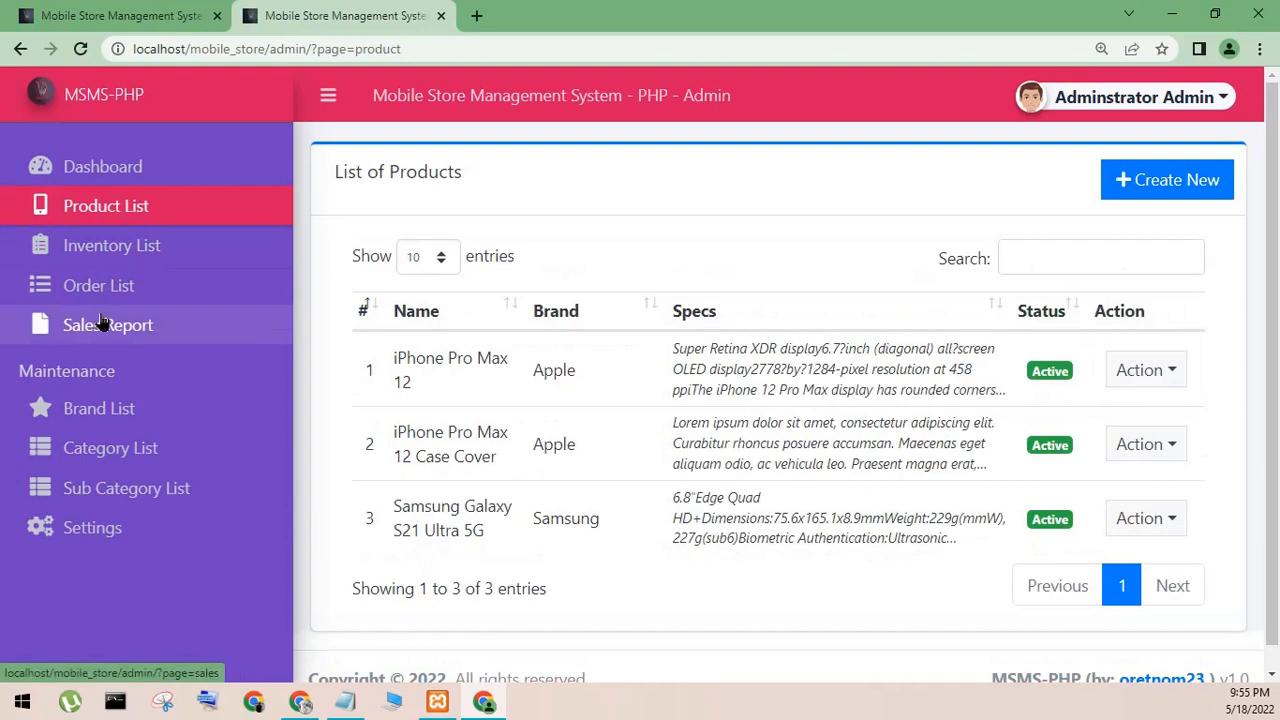
pyautogui.click(1114, 378)
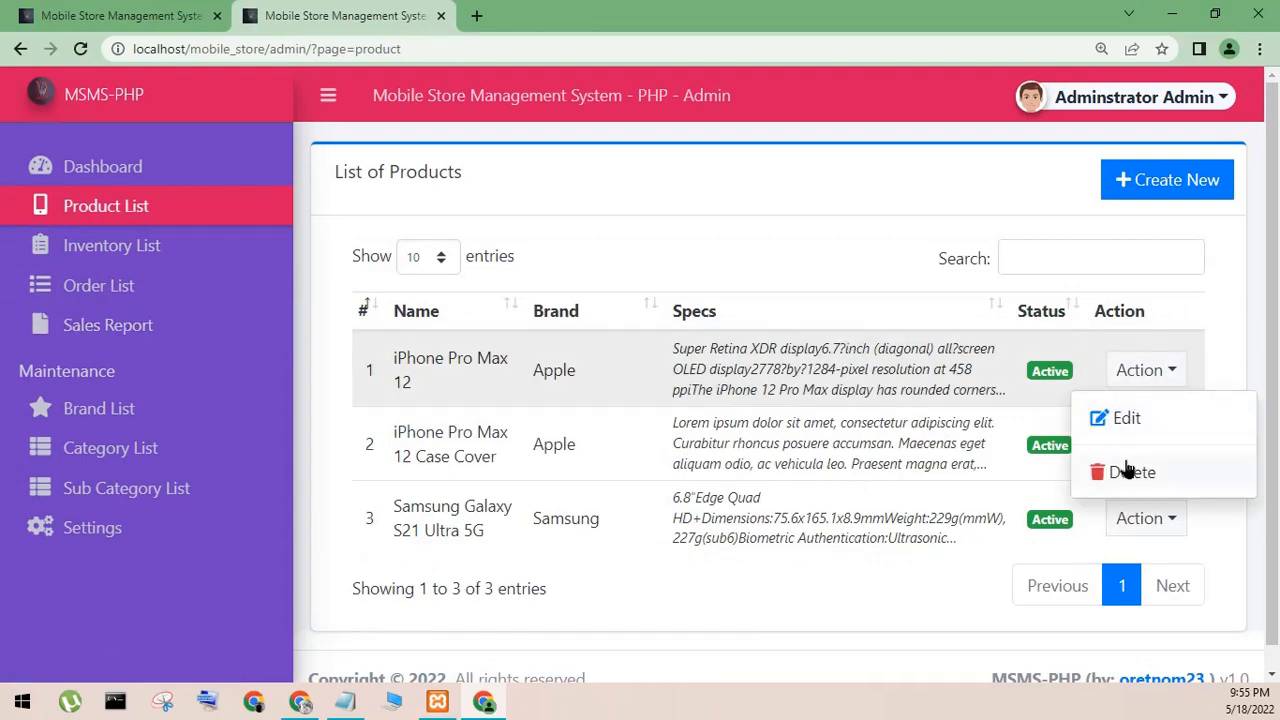
pyautogui.click(995, 353)
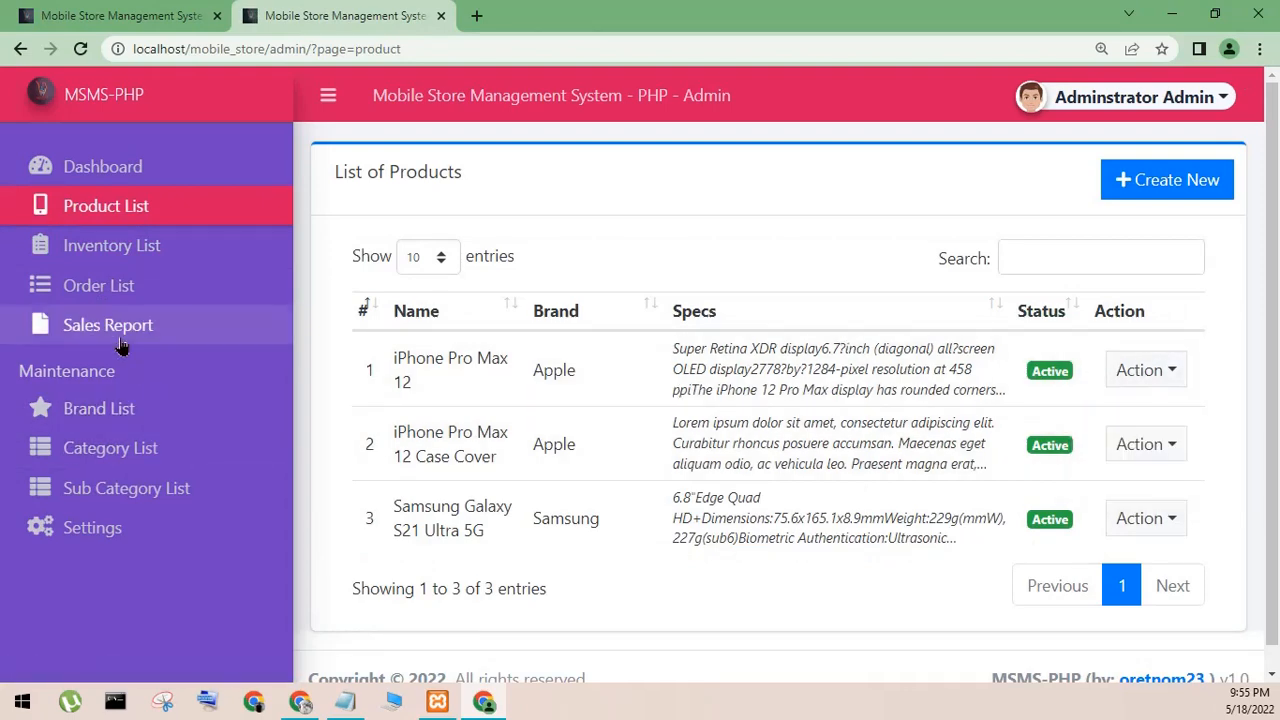
pyautogui.click(115, 336)
pyautogui.click(133, 407)
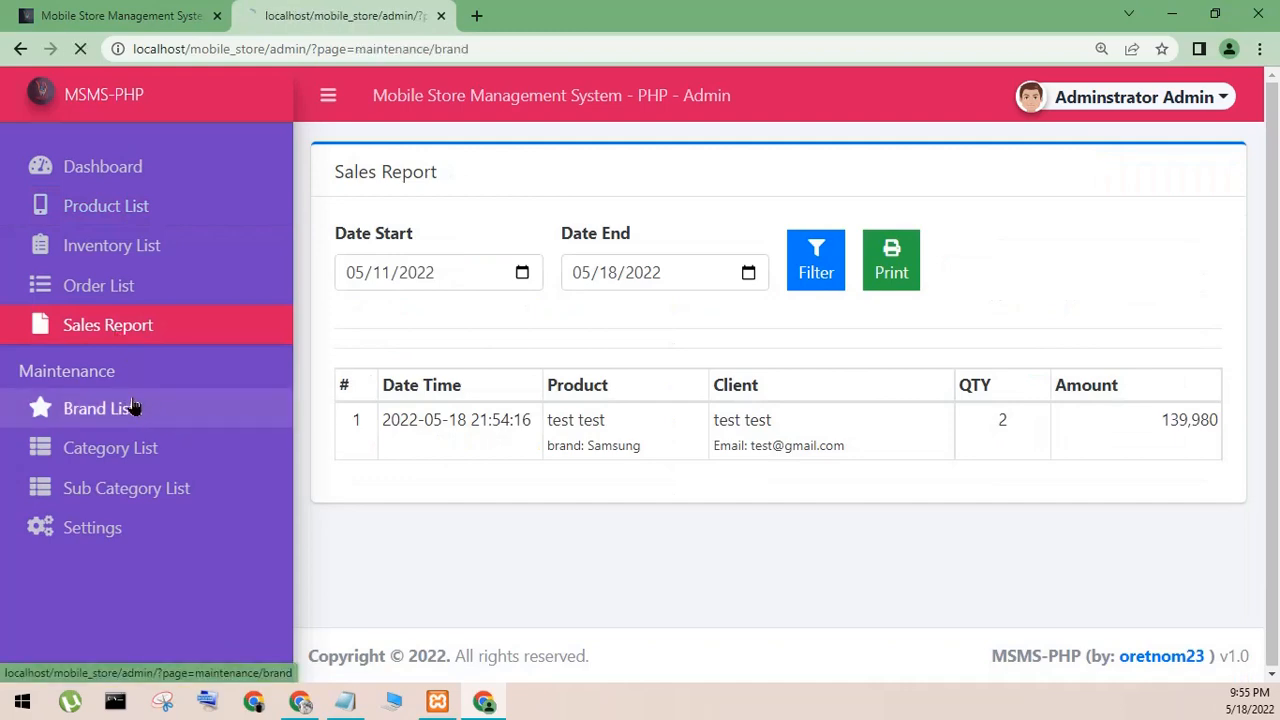
pyautogui.click(116, 452)
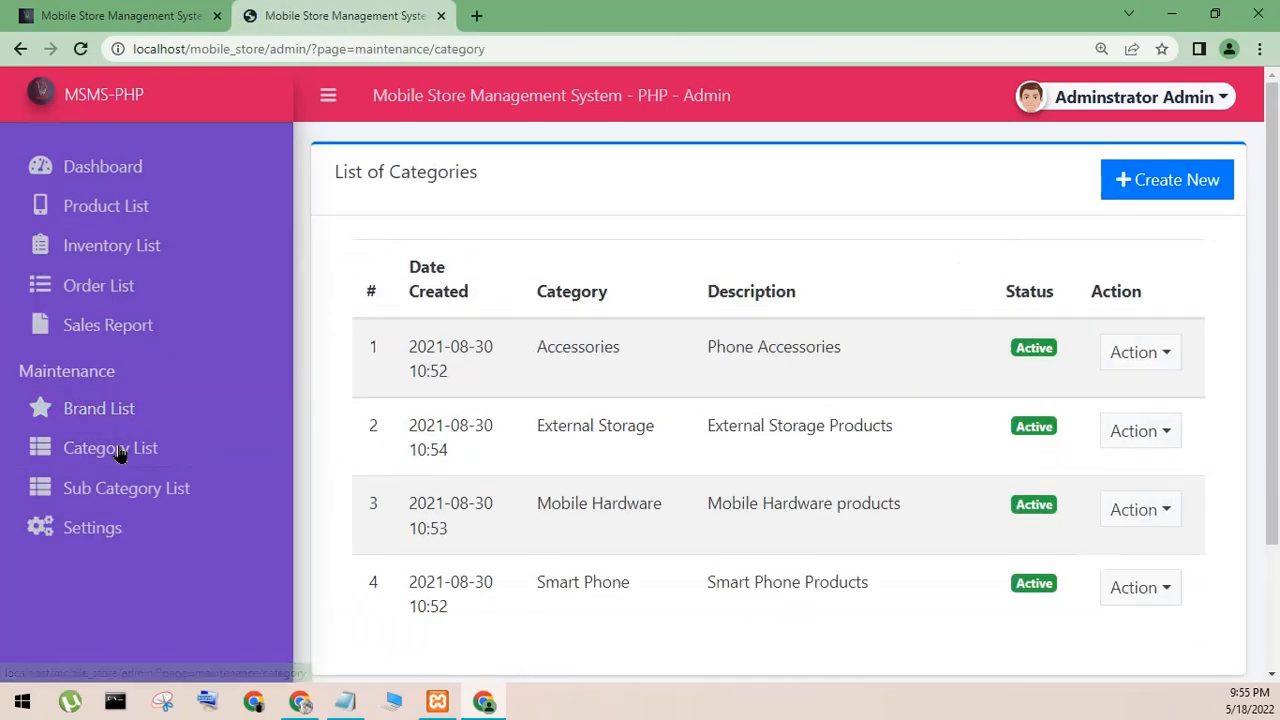
pyautogui.click(110, 498)
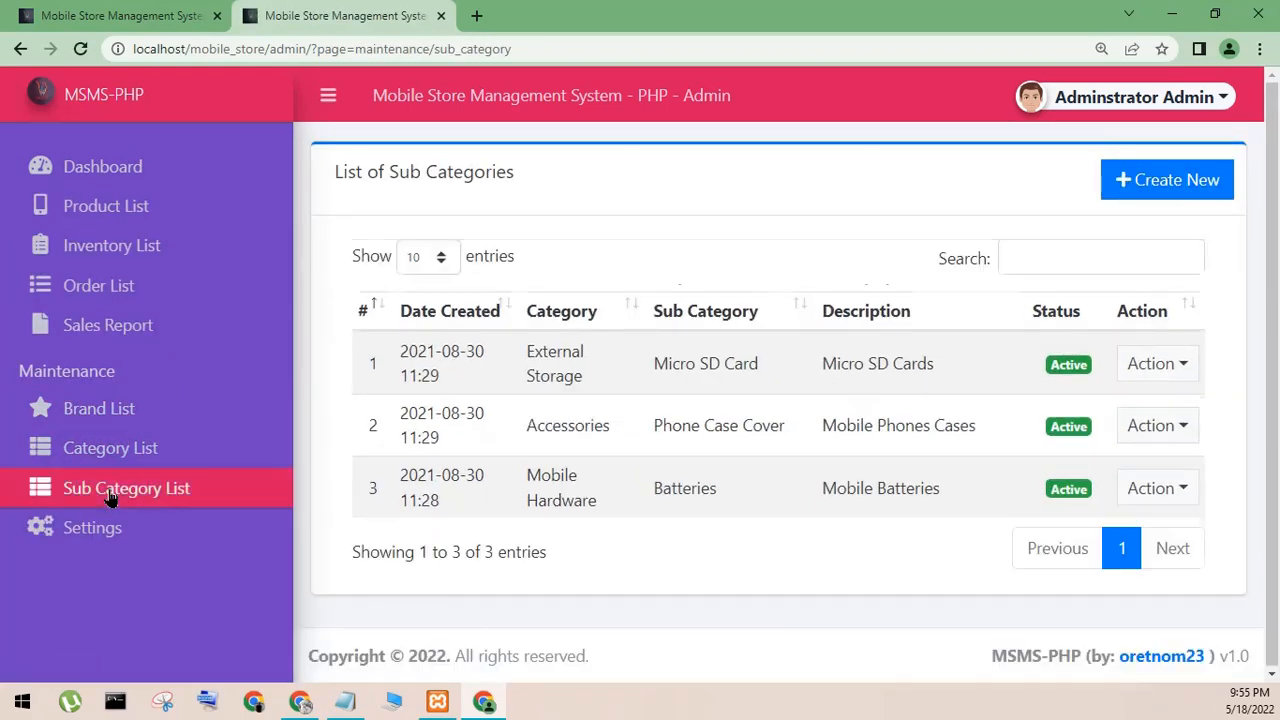
pyautogui.click(120, 176)
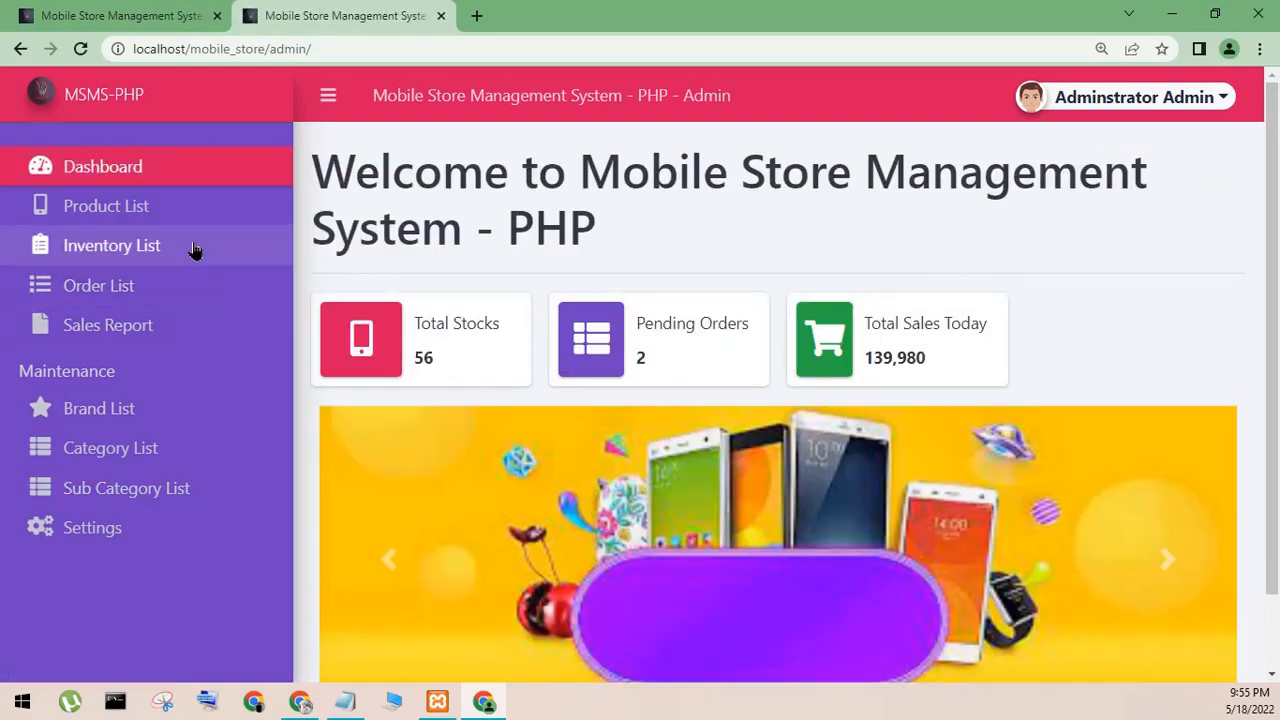
# - Open the form for creating a new product and examine its brand choices, product name, specs, status and image fields
pyautogui.click(156, 212)
pyautogui.click(1188, 192)
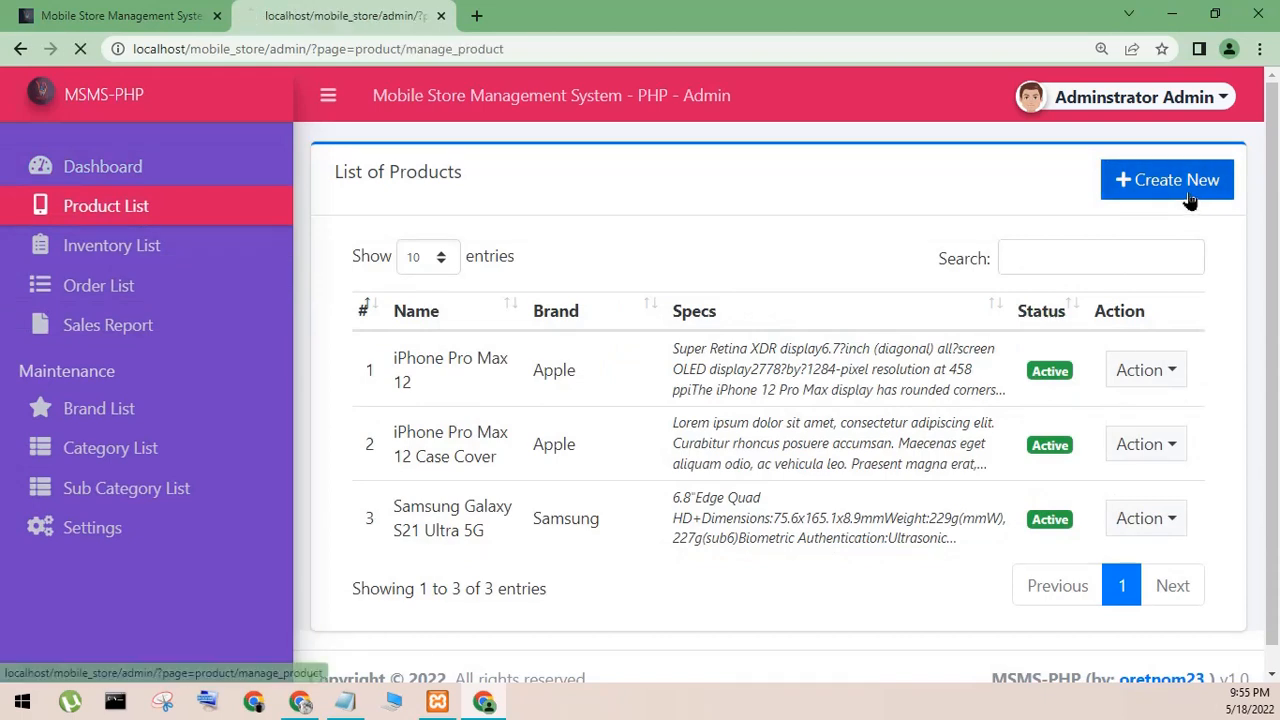
pyautogui.click(568, 280)
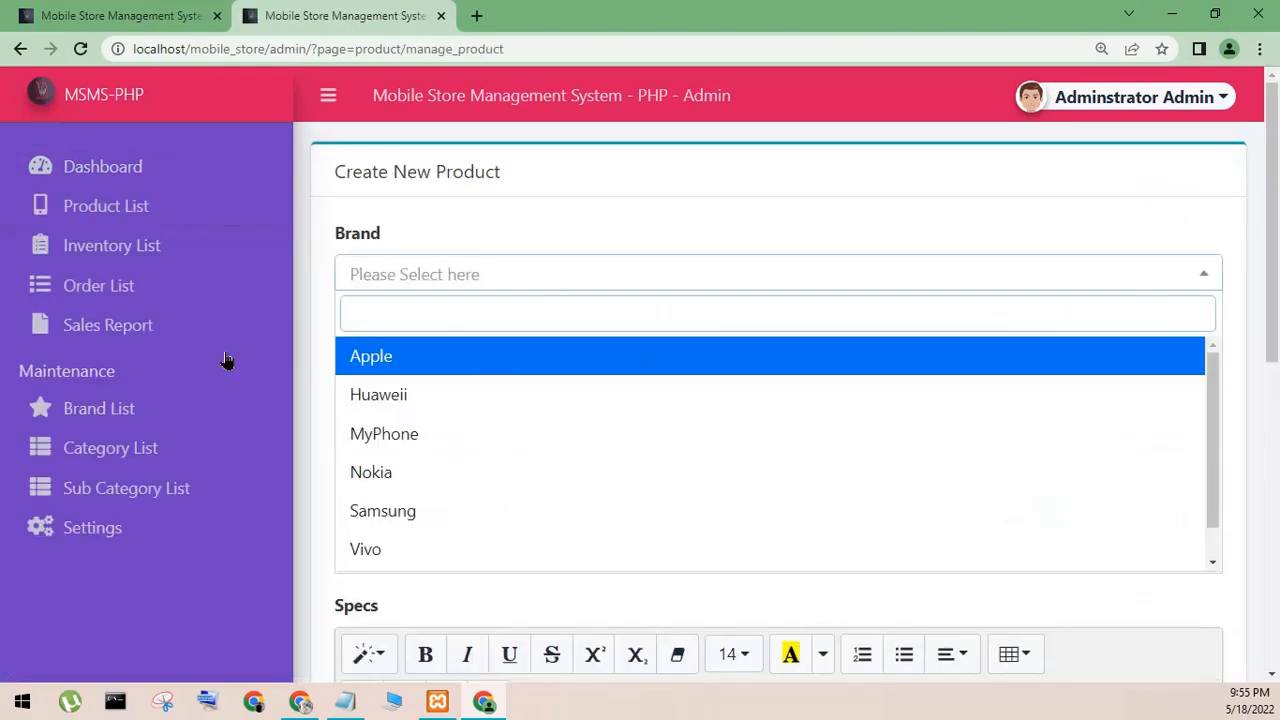
pyautogui.click(107, 374)
pyautogui.click(455, 279)
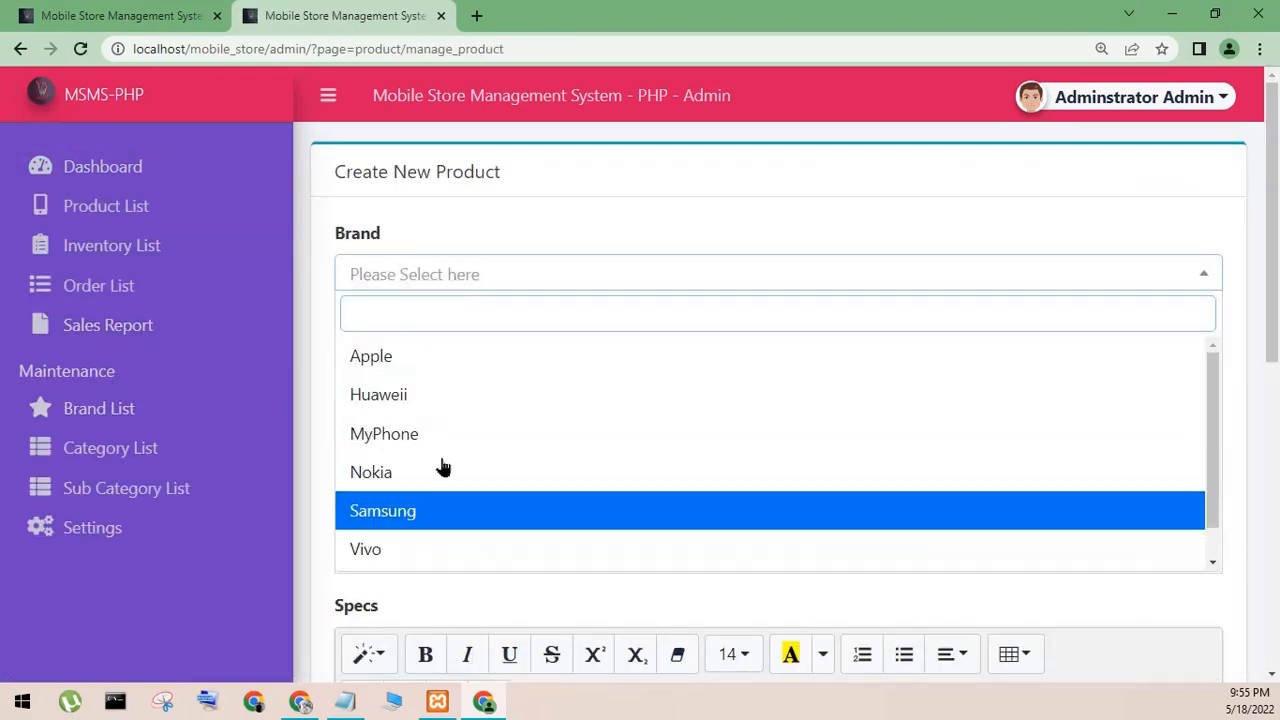
pyautogui.click(300, 310)
pyautogui.scroll(-7, 337, 408)
pyautogui.scroll(4, 447, 397)
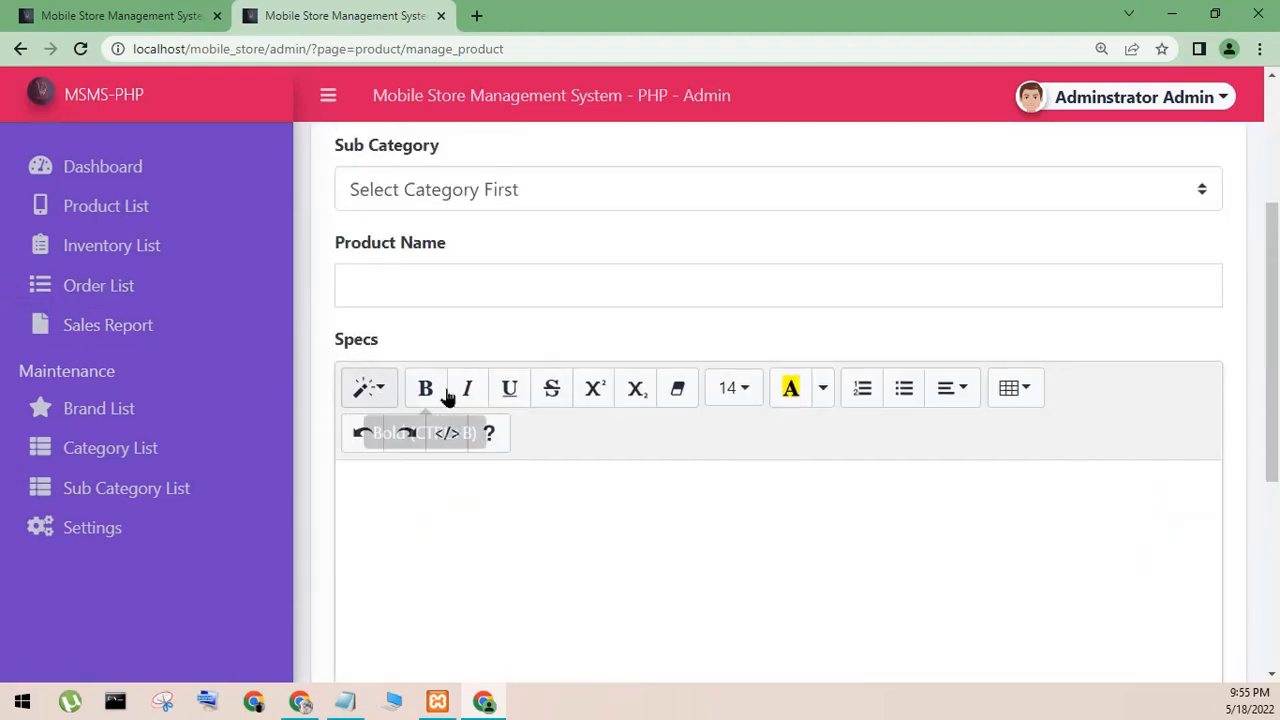
pyautogui.click(450, 287)
pyautogui.scroll(3, 627, 274)
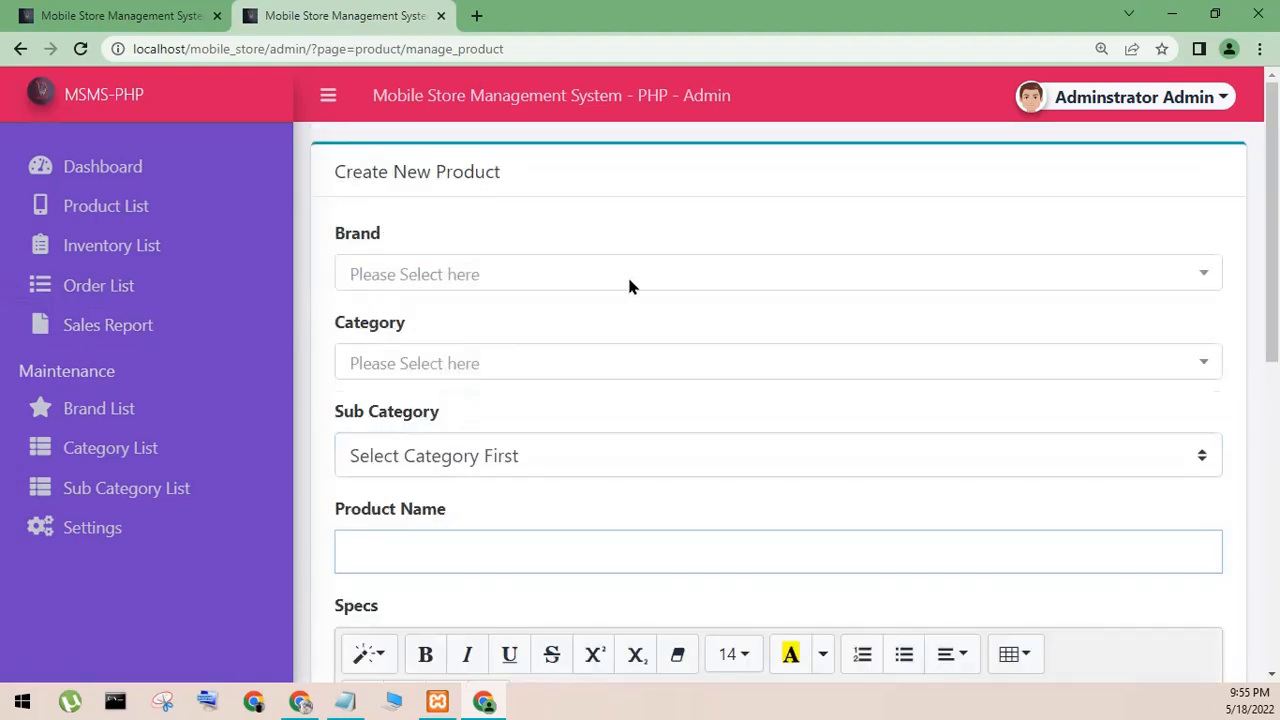
pyautogui.scroll(-7, 534, 435)
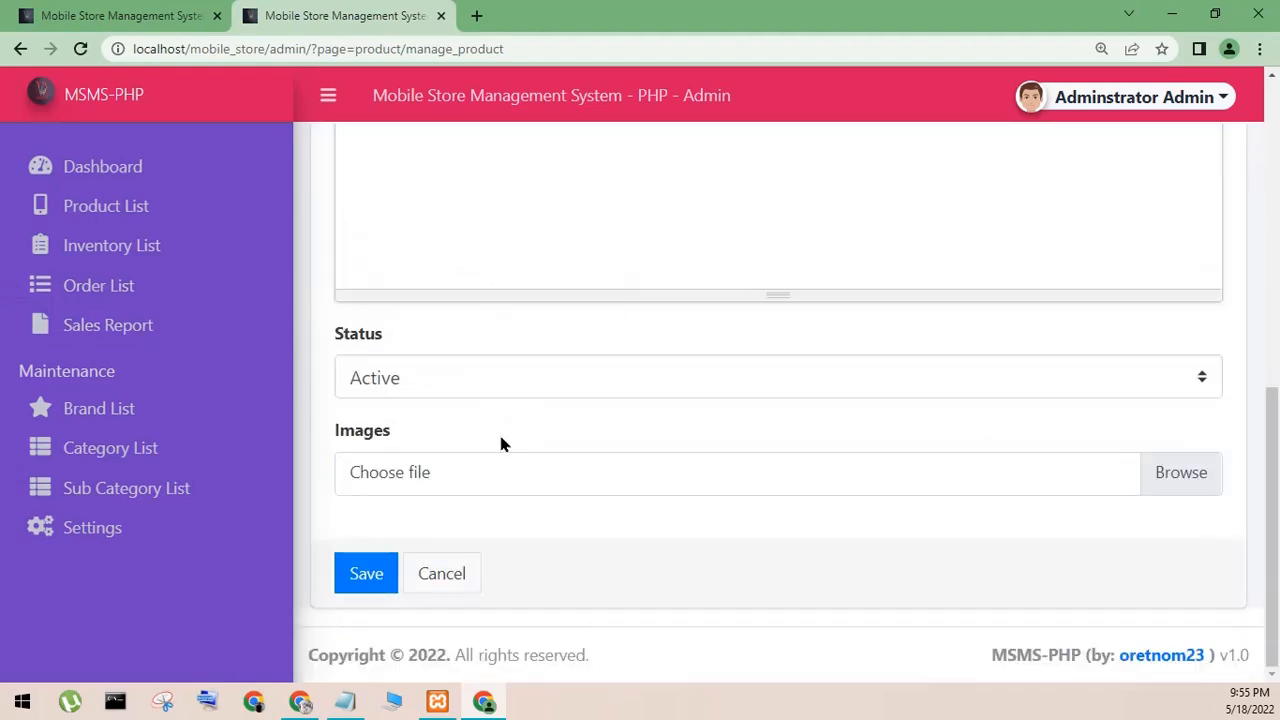
pyautogui.click(886, 380)
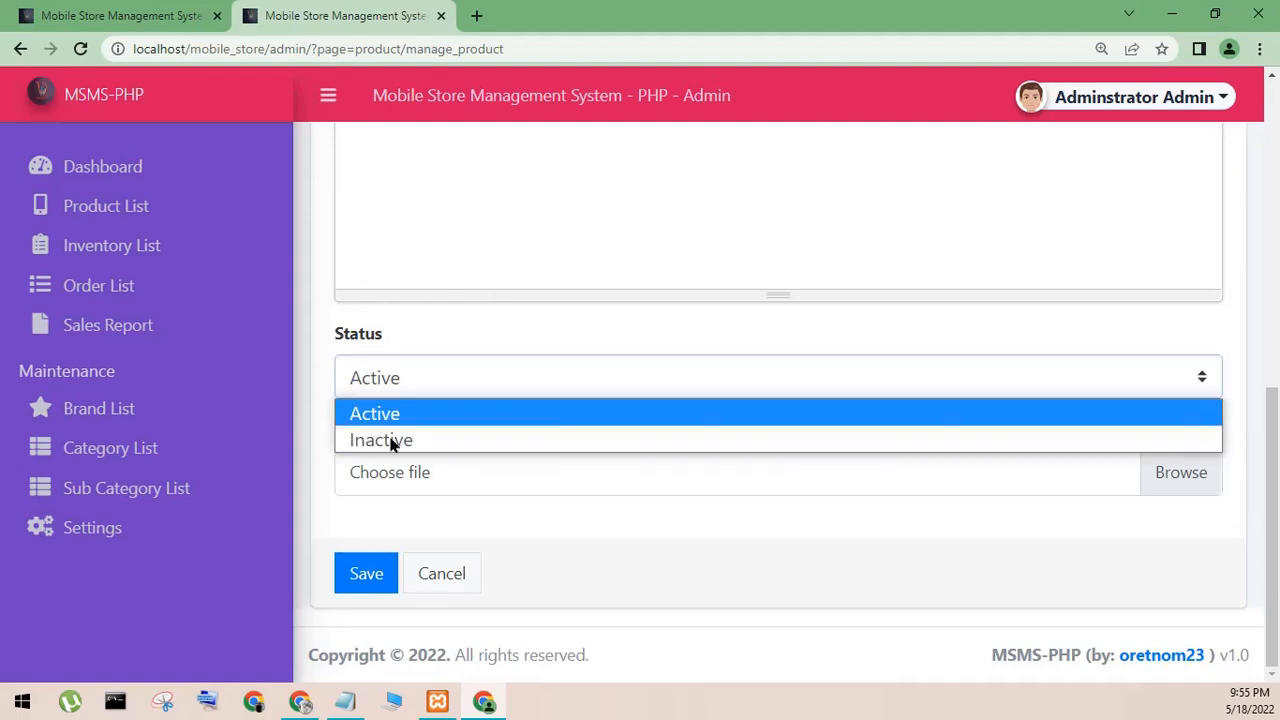
pyautogui.click(263, 386)
# - View the sales report and the administrator's account page, and log out of the admin site
pyautogui.click(86, 338)
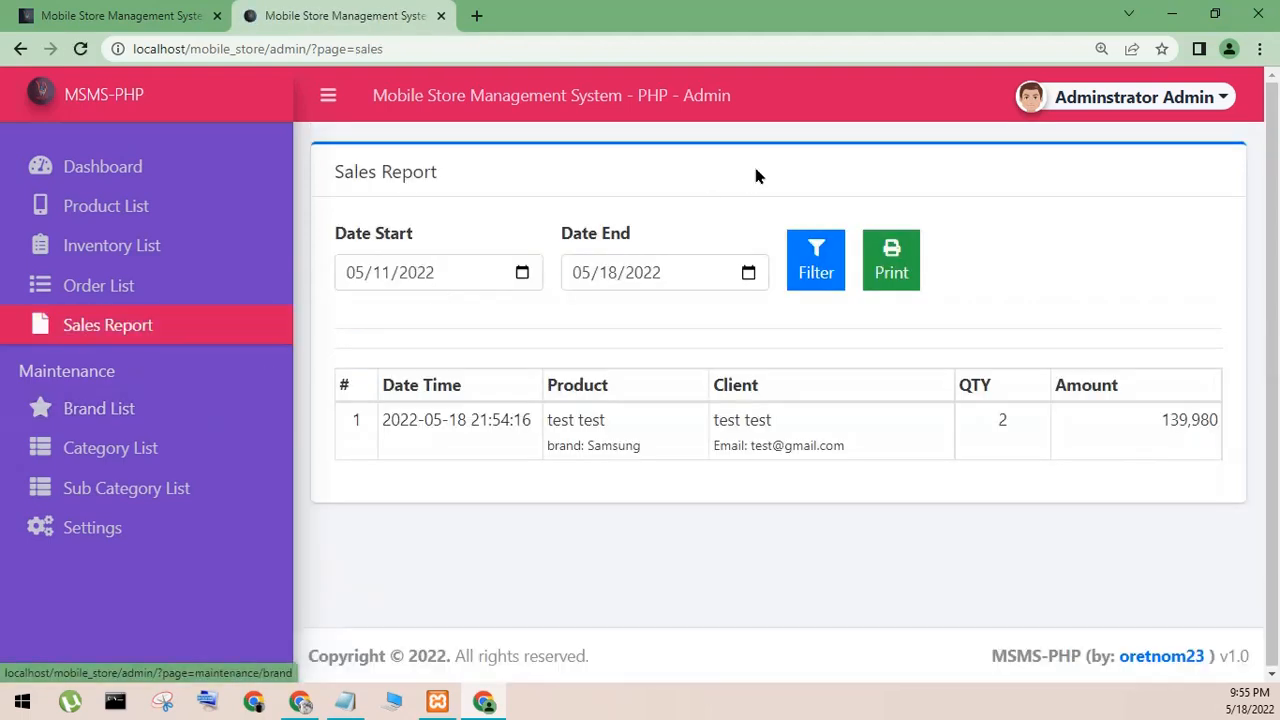
pyautogui.click(1031, 105)
pyautogui.click(1057, 140)
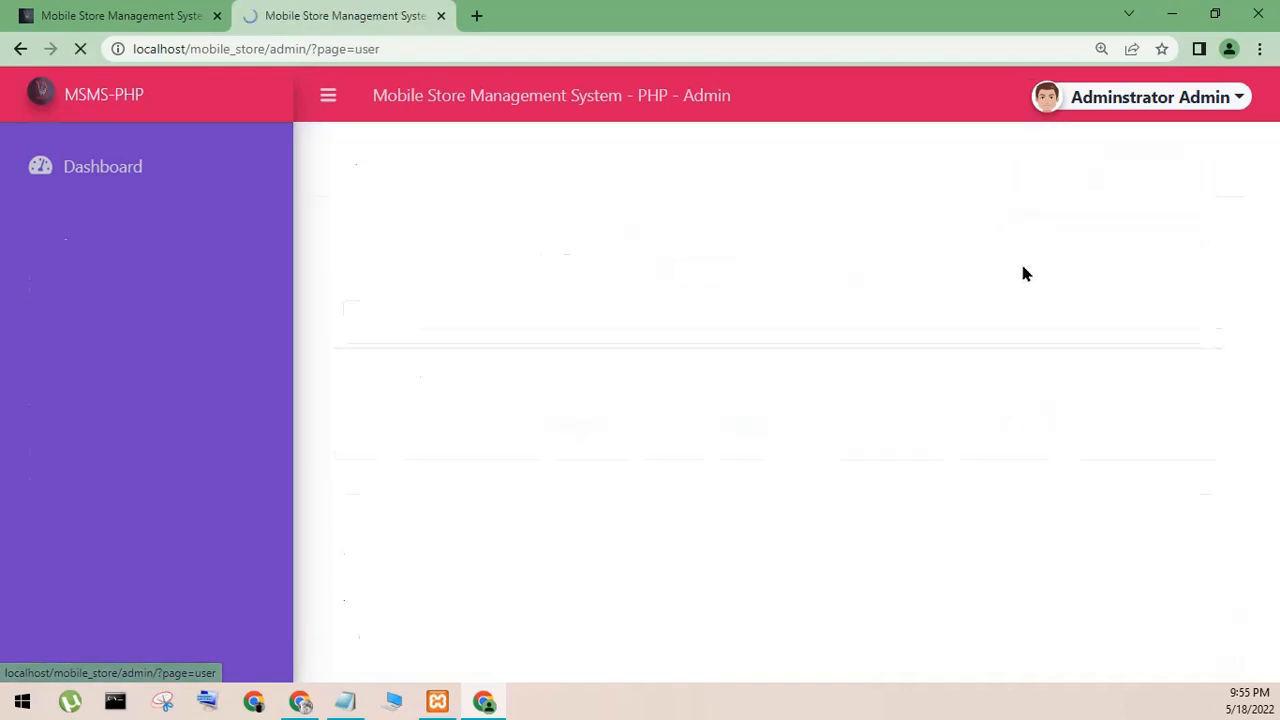
pyautogui.click(1083, 105)
pyautogui.click(1075, 197)
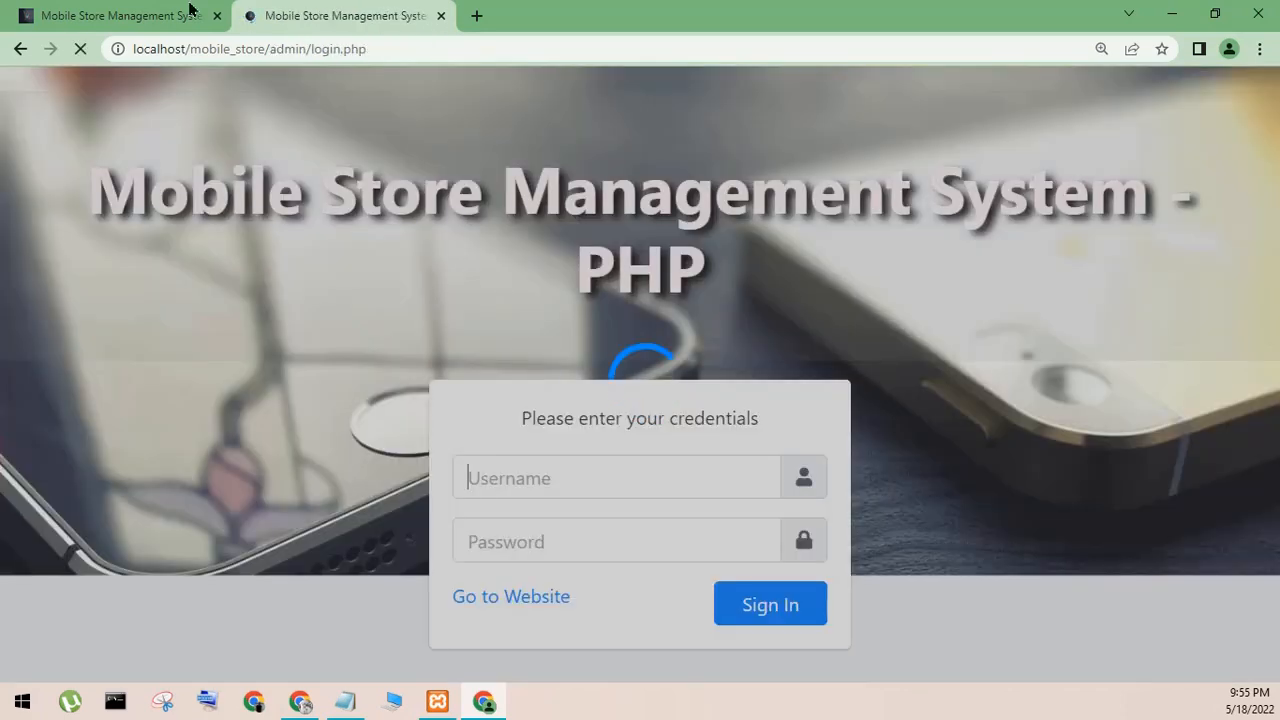
# - Reload the storefront's account page and log in with the customer's e-mail and account password
pyautogui.click(190, 8)
pyautogui.press('F5')
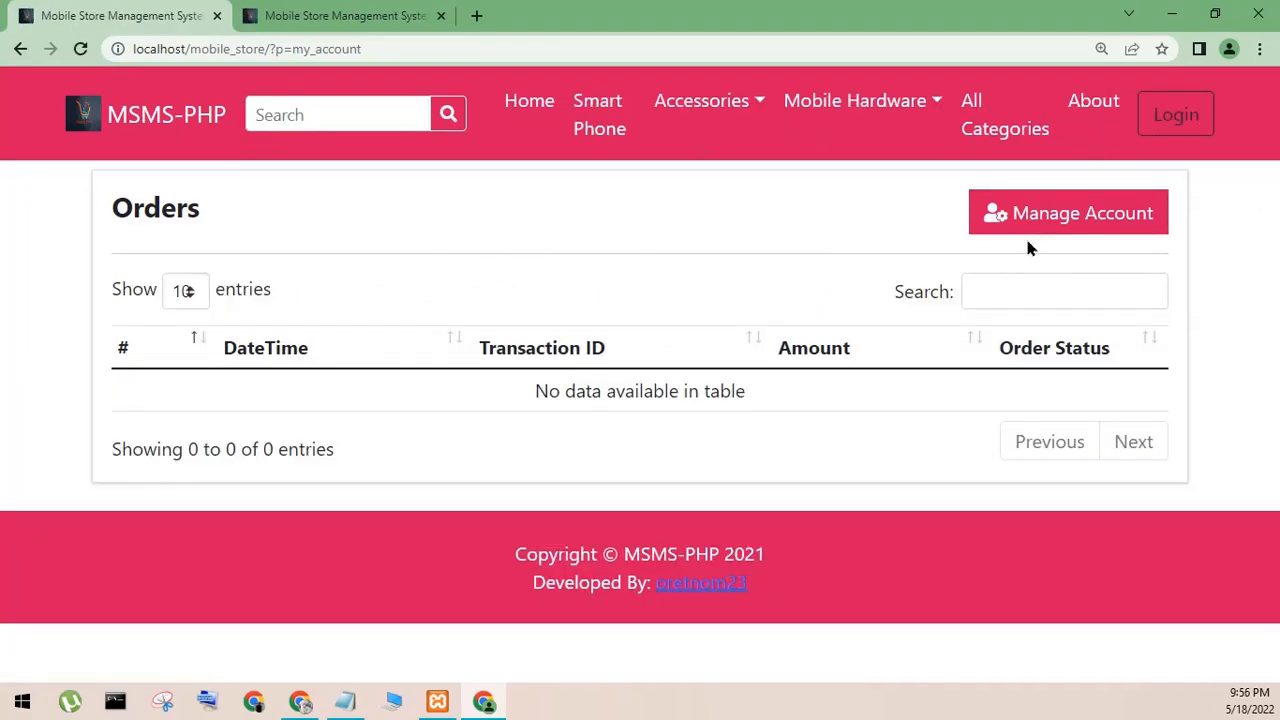
pyautogui.click(1176, 114)
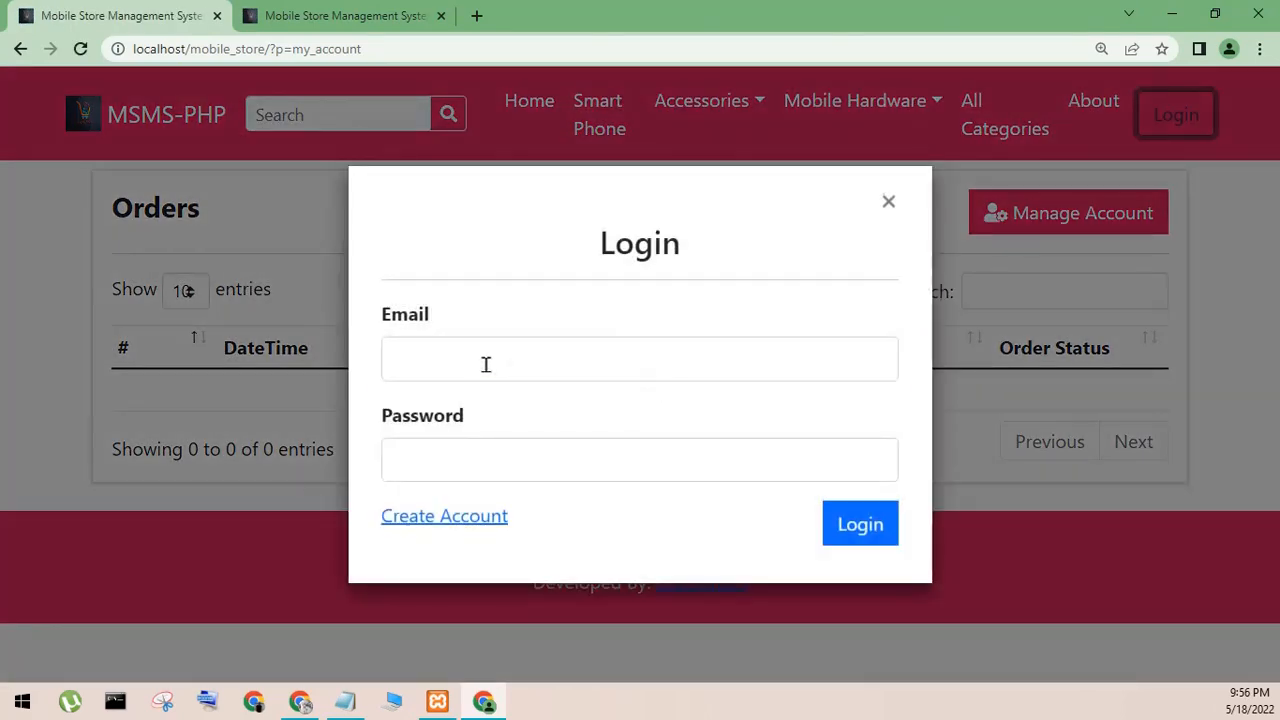
pyautogui.click(487, 362)
pyautogui.click(510, 448)
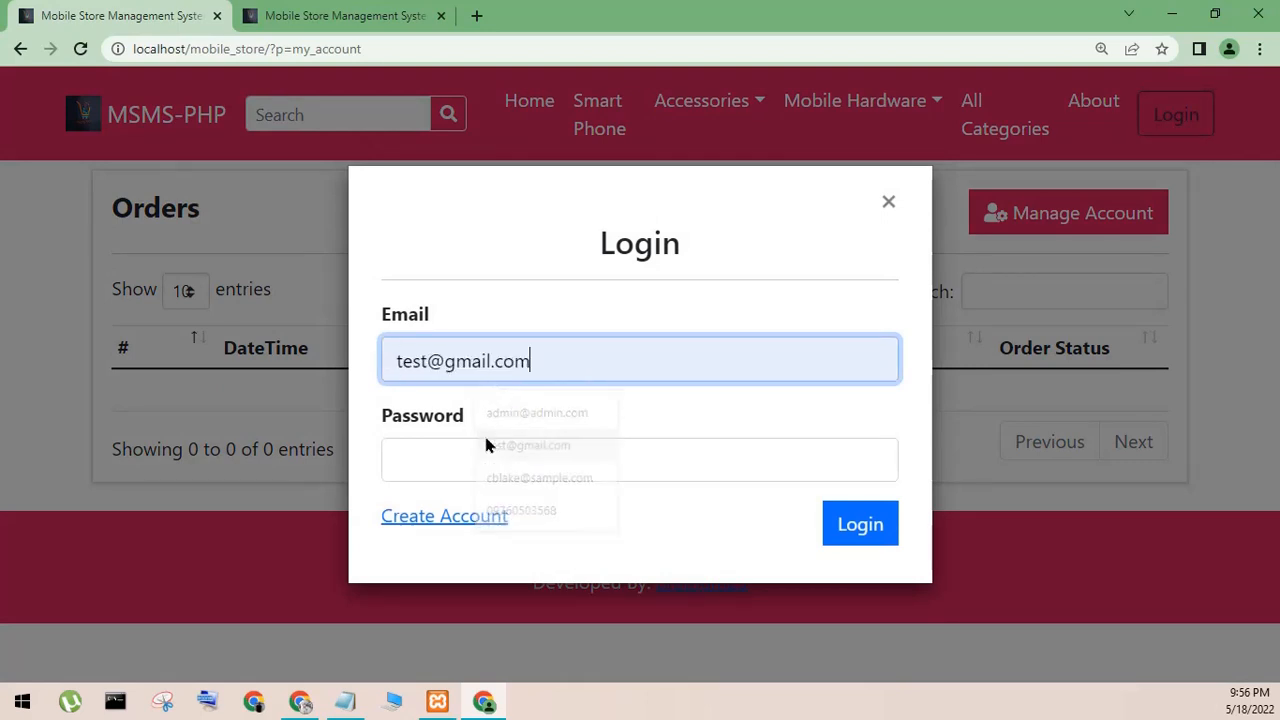
pyautogui.click(432, 457)
pyautogui.write('te')
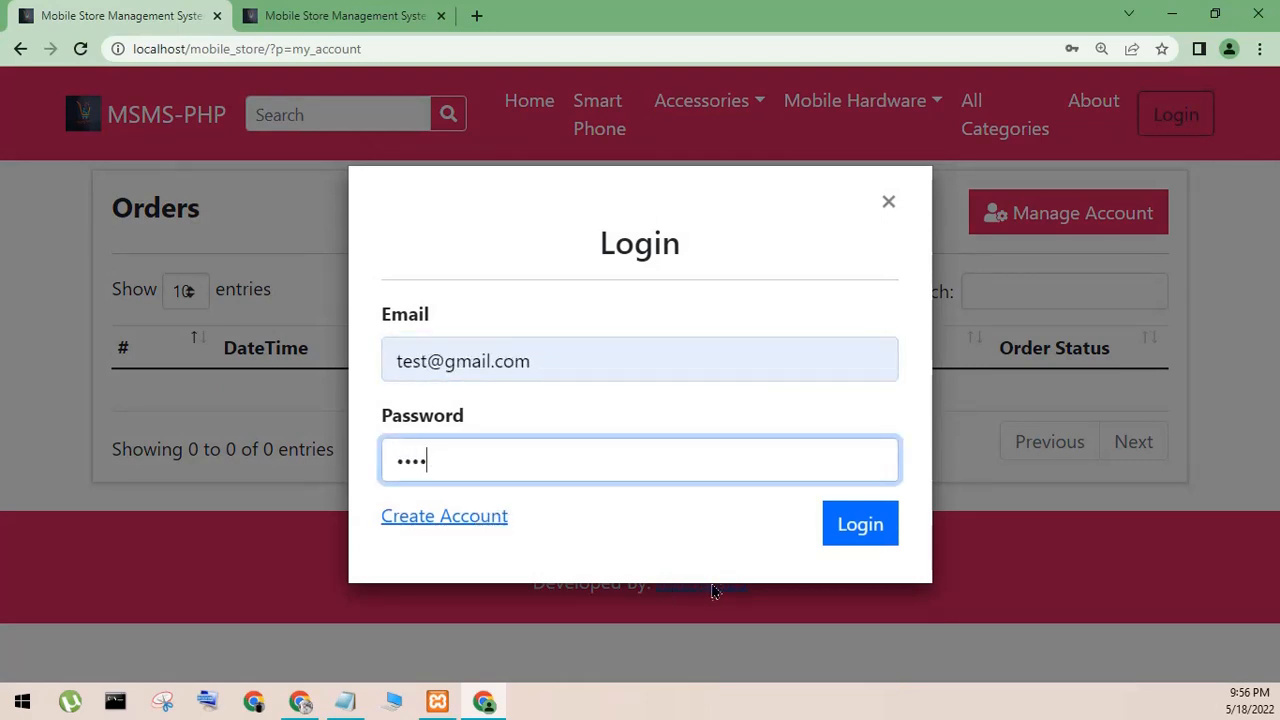
pyautogui.click(828, 535)
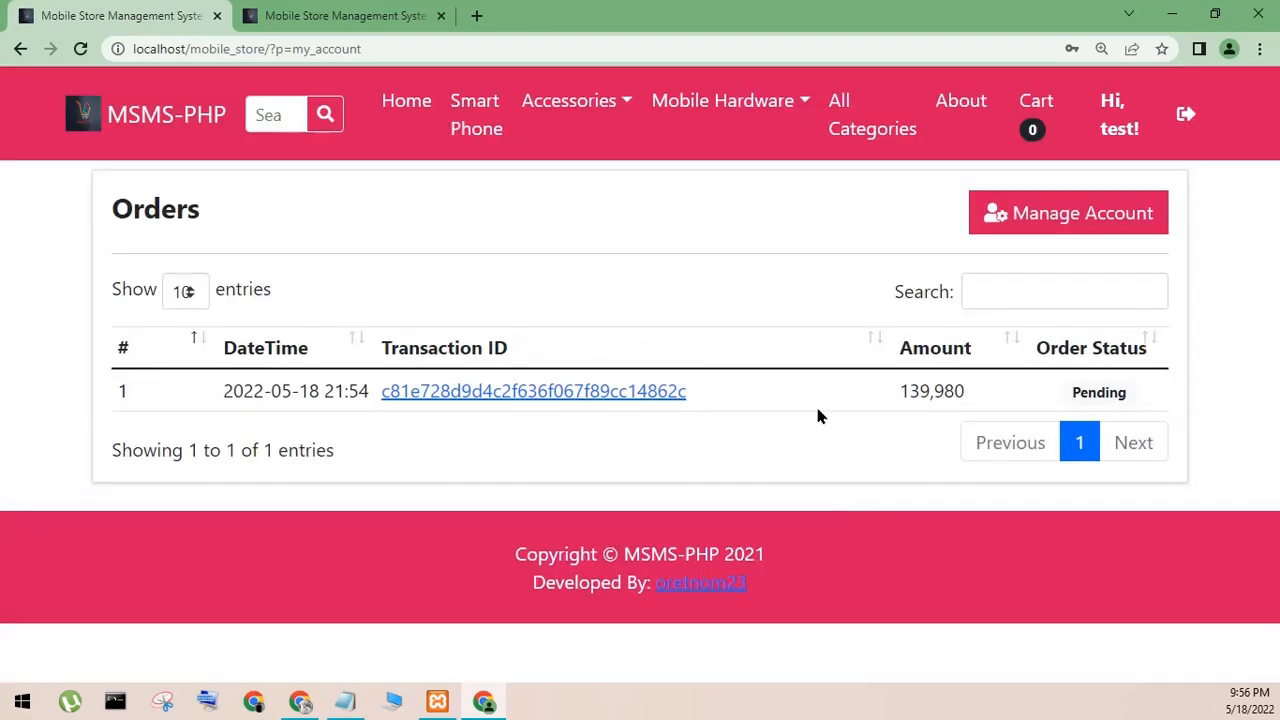
# - Open the customer's order details and check the product, payment status, order type and order status, closing them when finished
pyautogui.moveTo(103, 225); pyautogui.dragTo(170, 215)
pyautogui.click(254, 229)
pyautogui.click(485, 390)
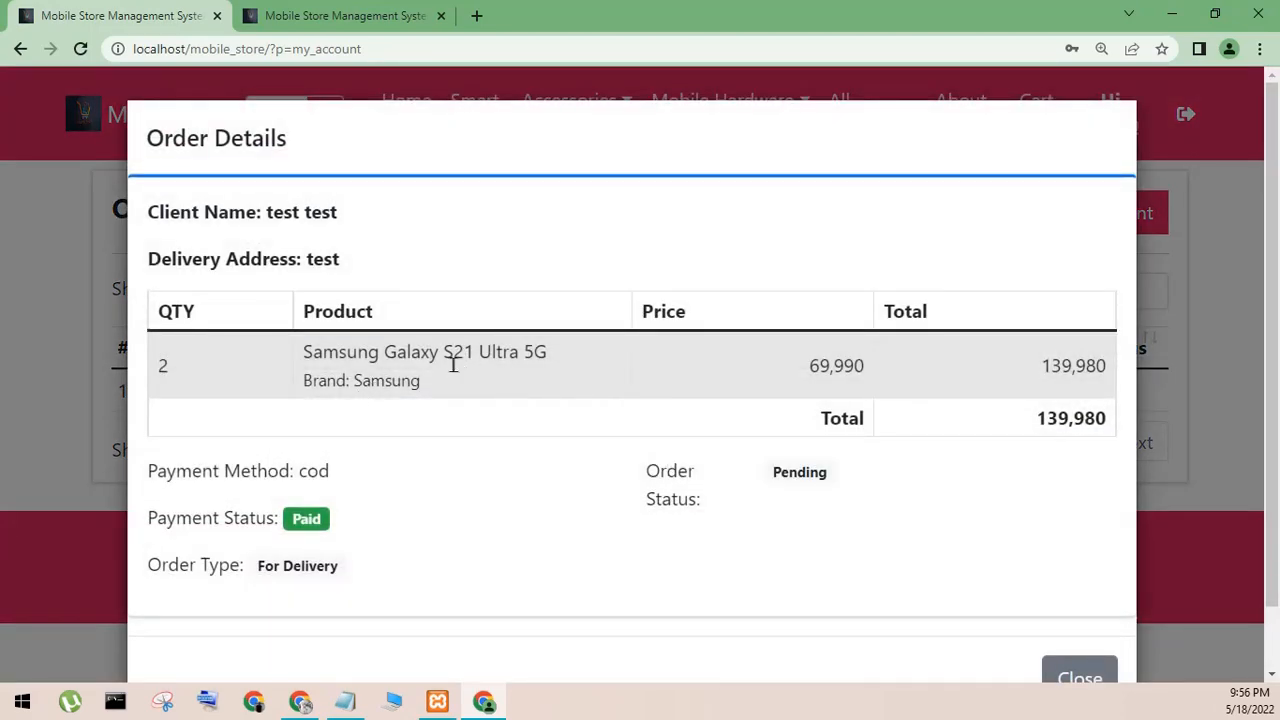
pyautogui.moveTo(312, 374); pyautogui.dragTo(664, 389)
pyautogui.click(664, 389)
pyautogui.scroll(-1, 536, 452)
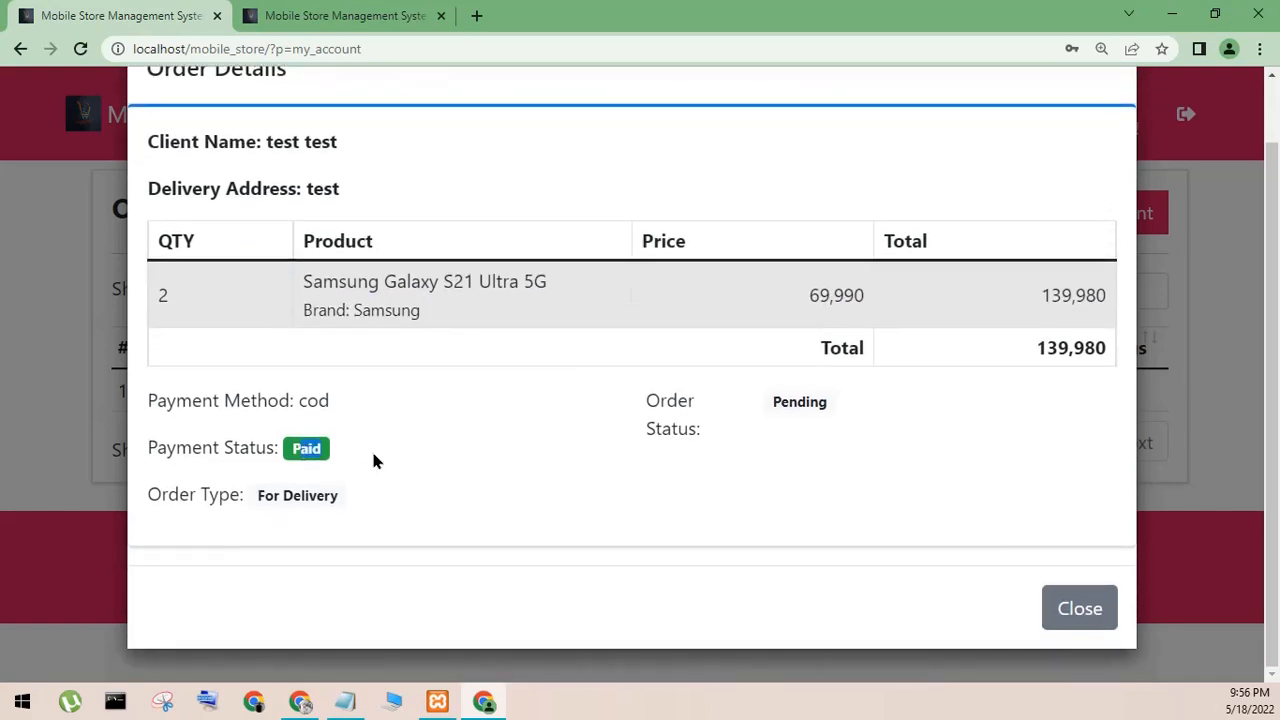
pyautogui.moveTo(268, 503); pyautogui.dragTo(530, 532)
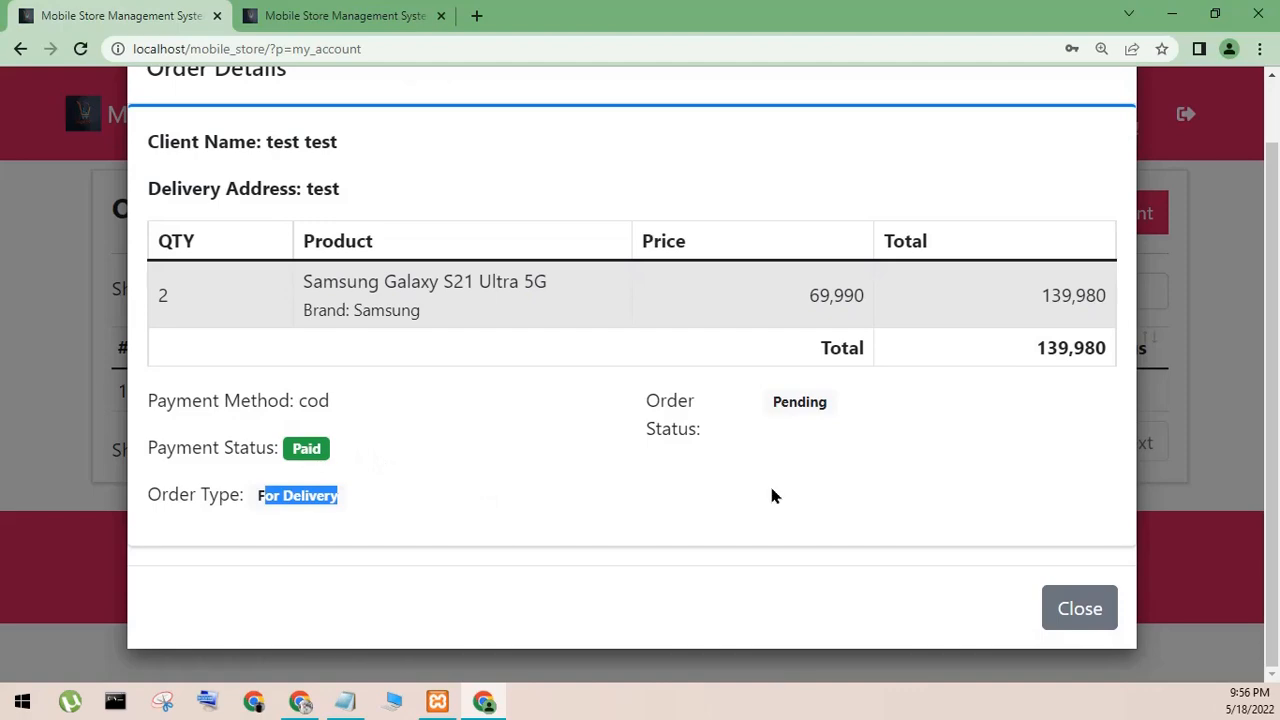
pyautogui.scroll(1, 771, 490)
pyautogui.scroll(-1, 942, 555)
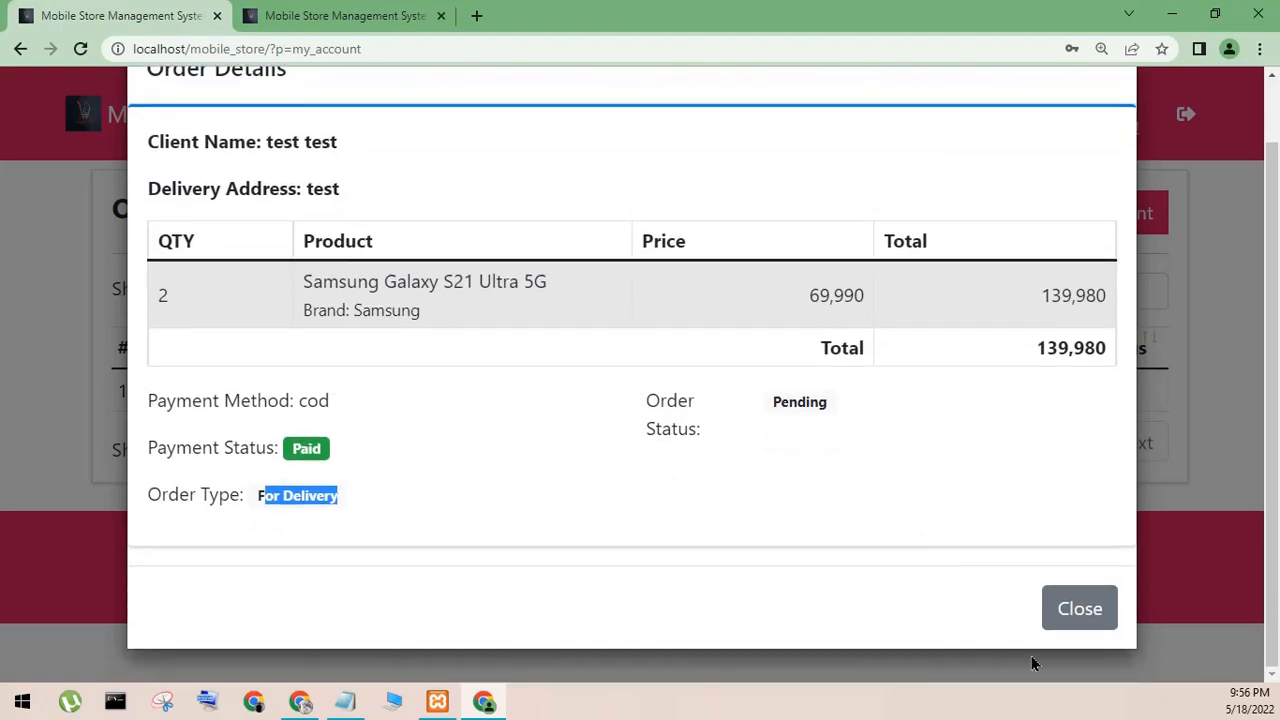
pyautogui.click(1076, 608)
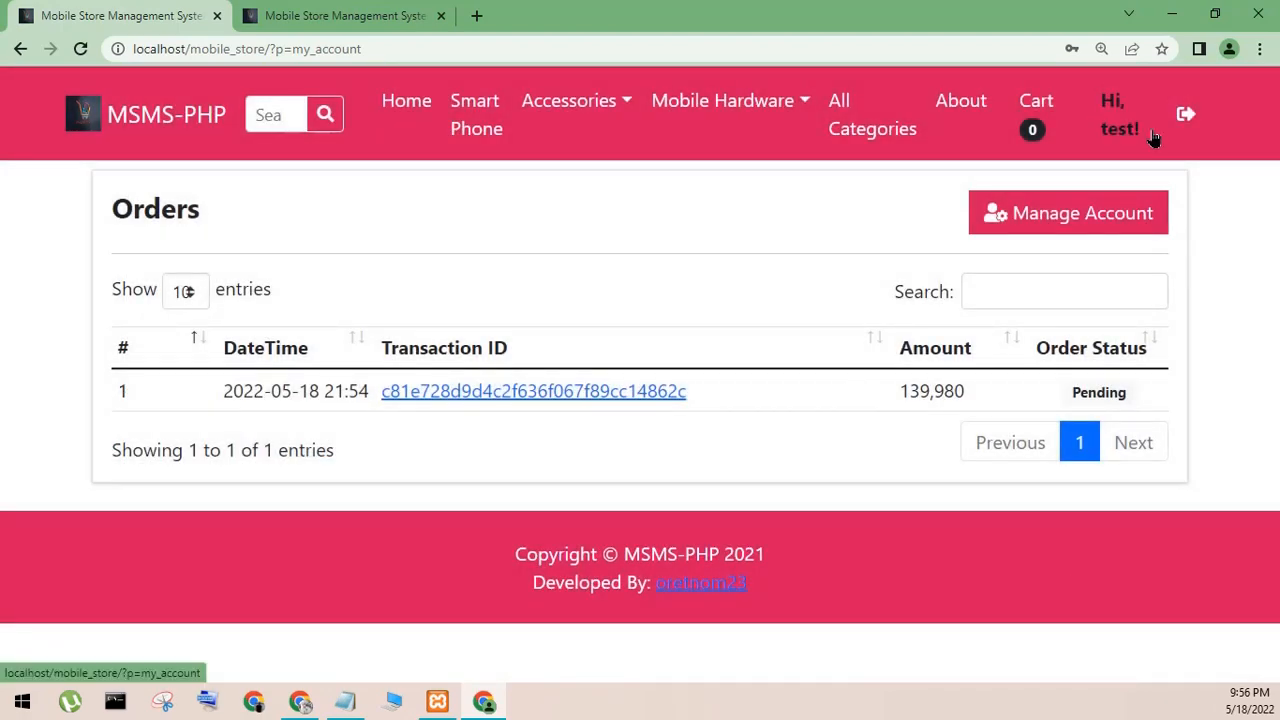
# - Log the customer out of the storefront, return to the admin login page and minimize the browser window
pyautogui.click(1184, 114)
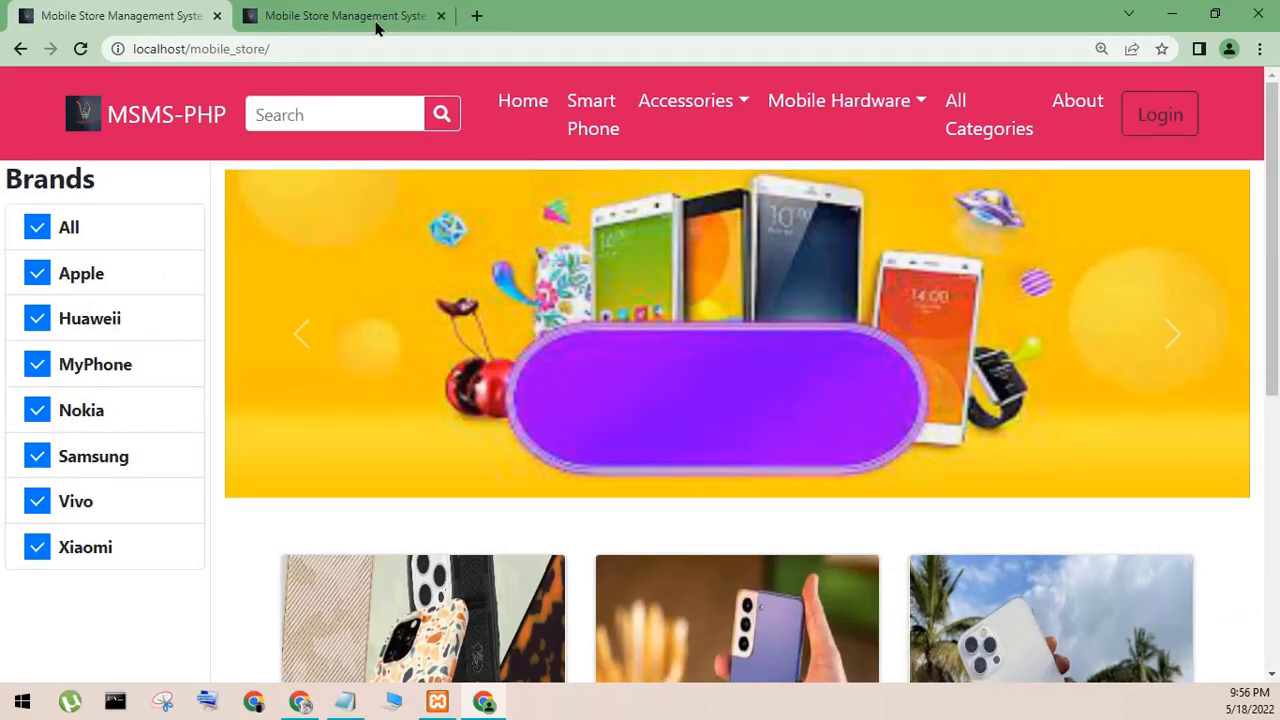
pyautogui.click(378, 26)
pyautogui.click(1178, 12)
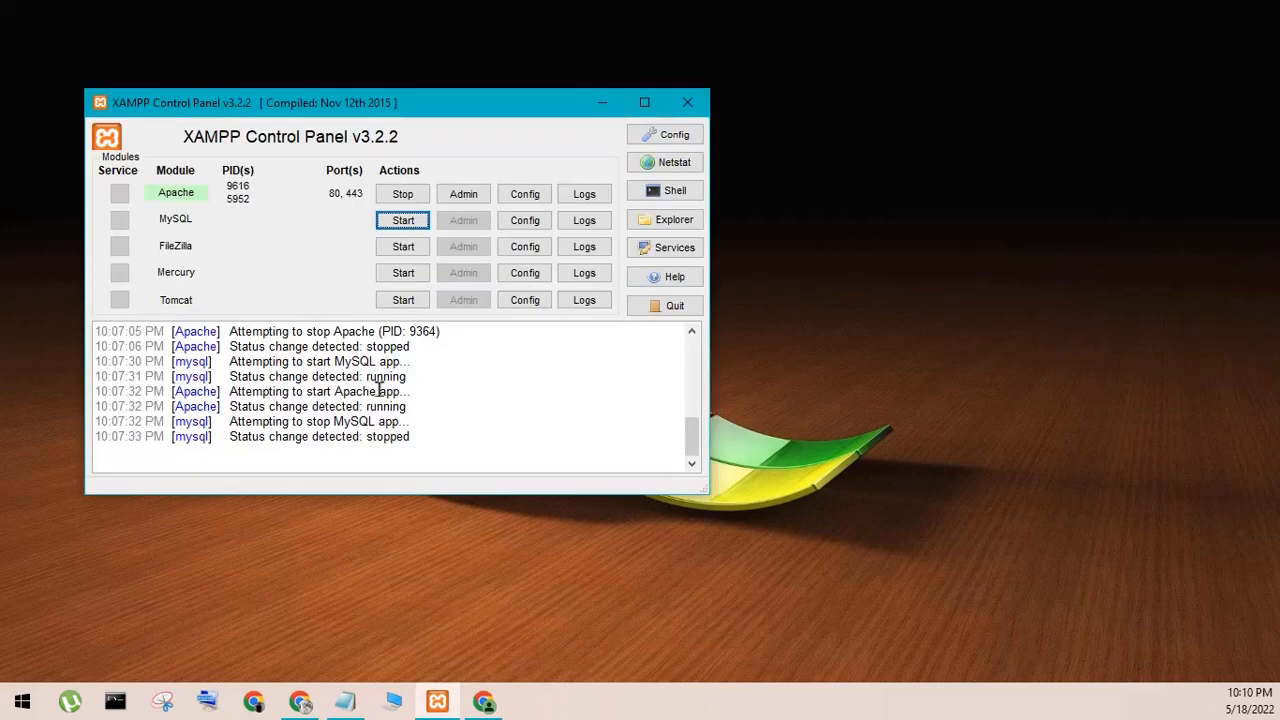
# - Minimize the XAMPP Control Panel, highlight the Notepad note on how to run the system, and minimize the note
pyautogui.click(601, 103)
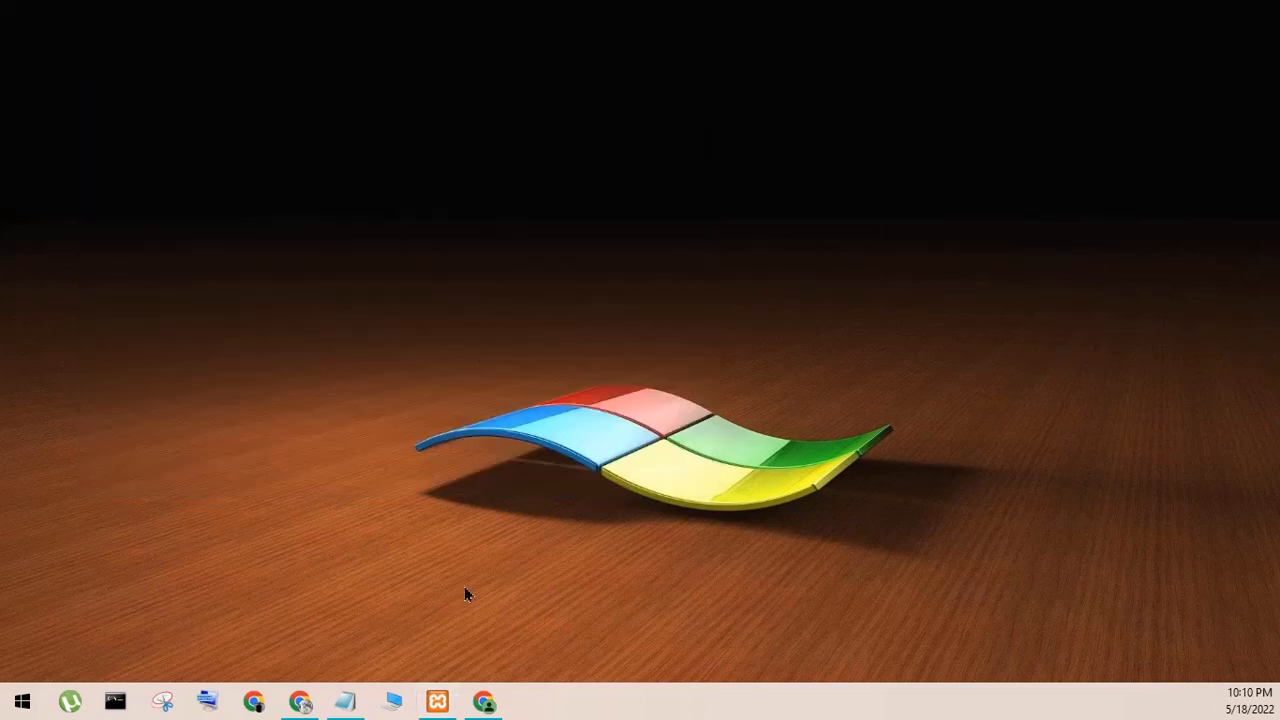
pyautogui.click(354, 708)
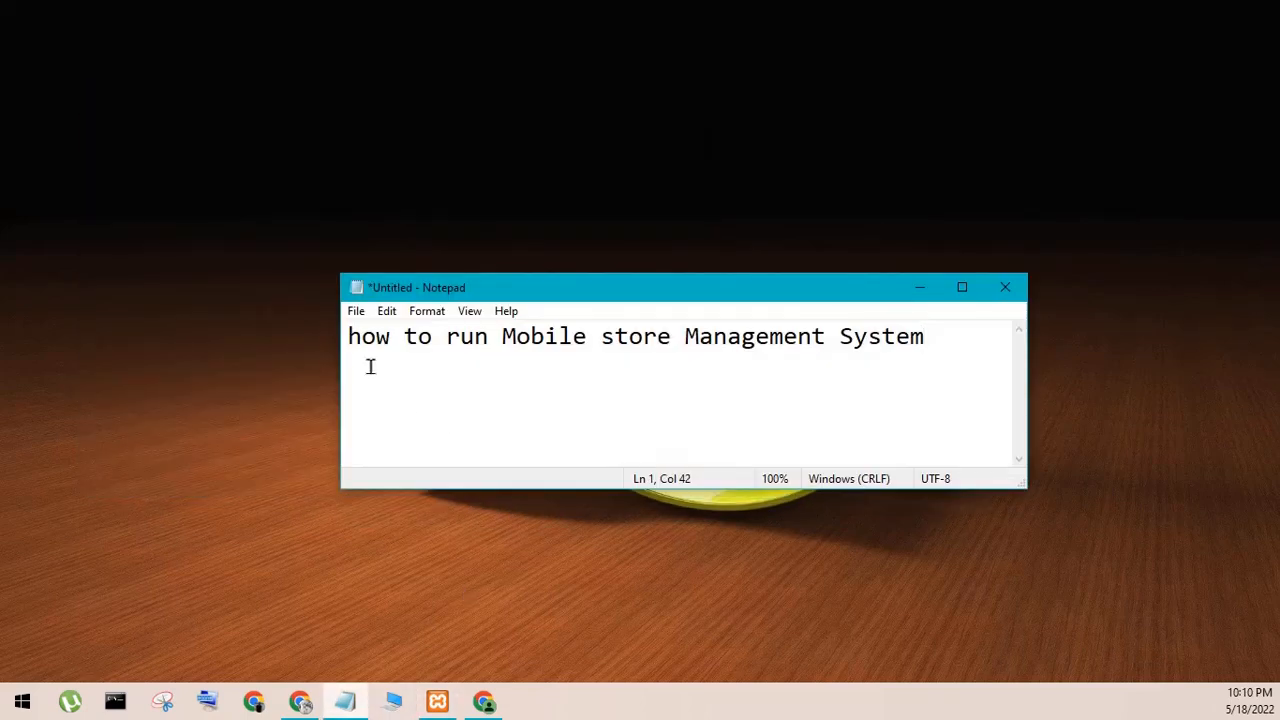
pyautogui.moveTo(349, 345); pyautogui.dragTo(884, 378)
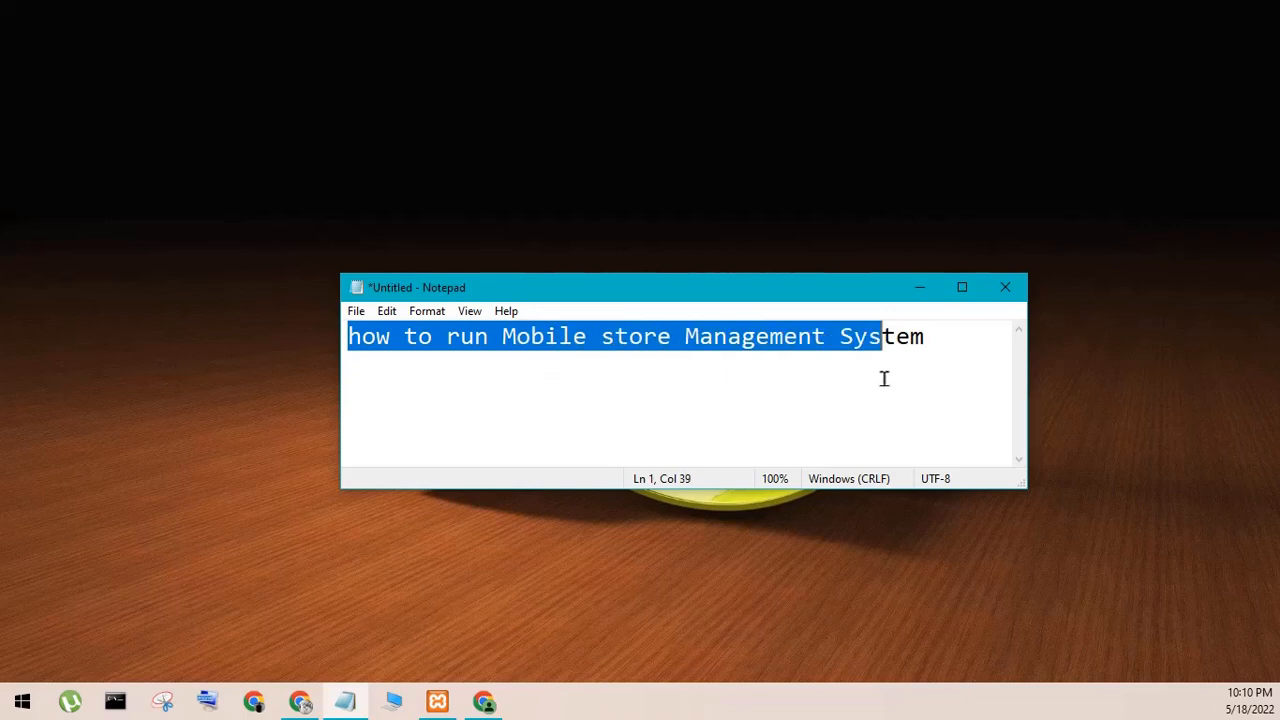
pyautogui.click(947, 393)
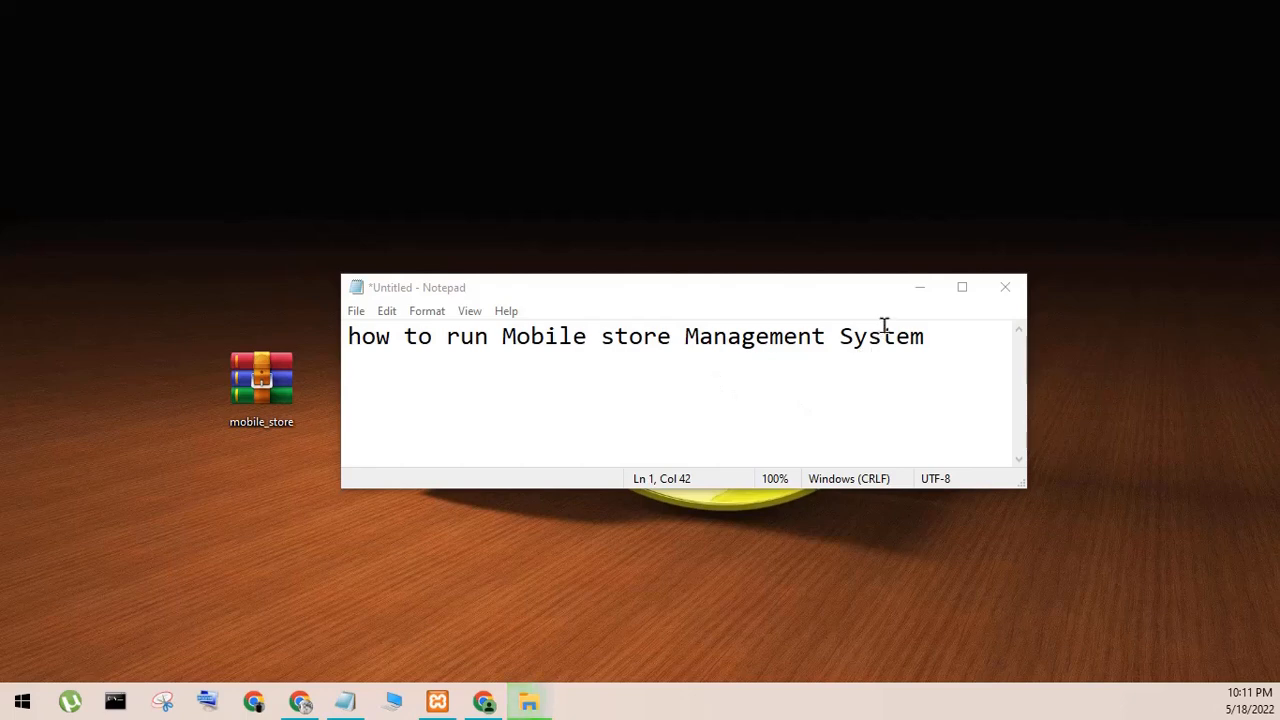
pyautogui.moveTo(357, 349); pyautogui.dragTo(800, 378)
pyautogui.click(891, 397)
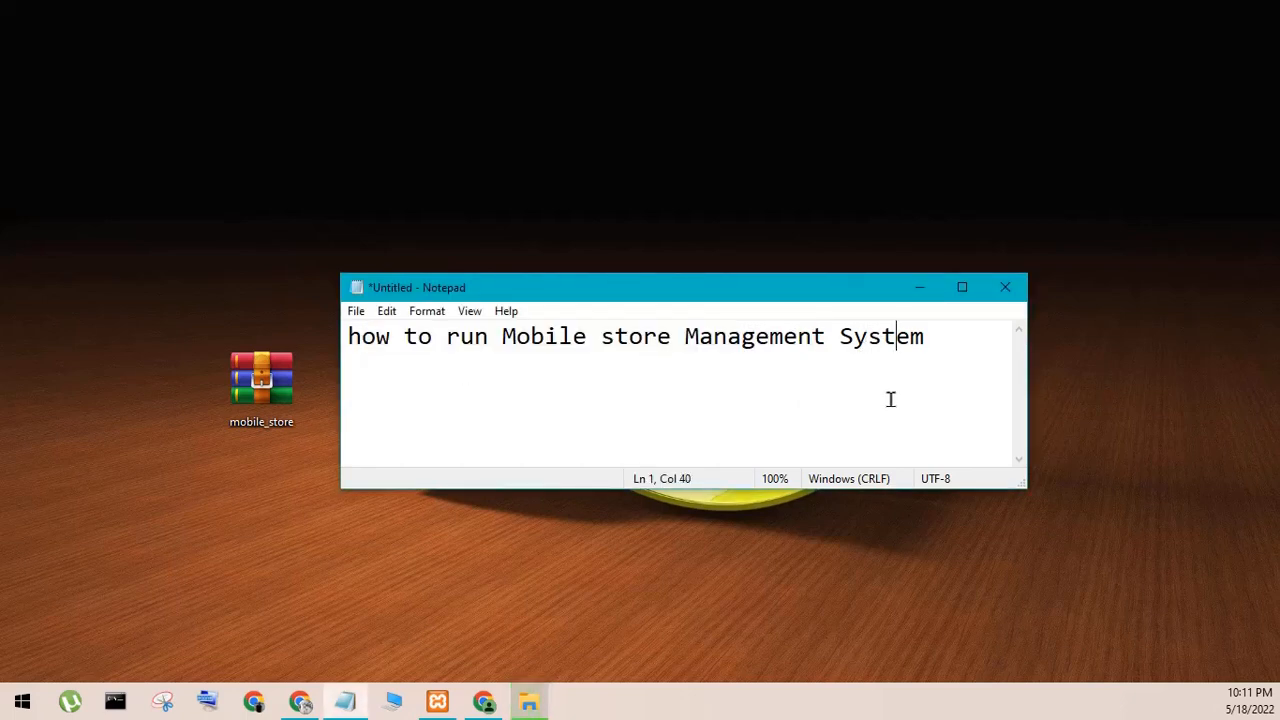
pyautogui.click(921, 292)
# - Start the MySQL module in the XAMPP Control Panel and minimize the panel
pyautogui.click(437, 701)
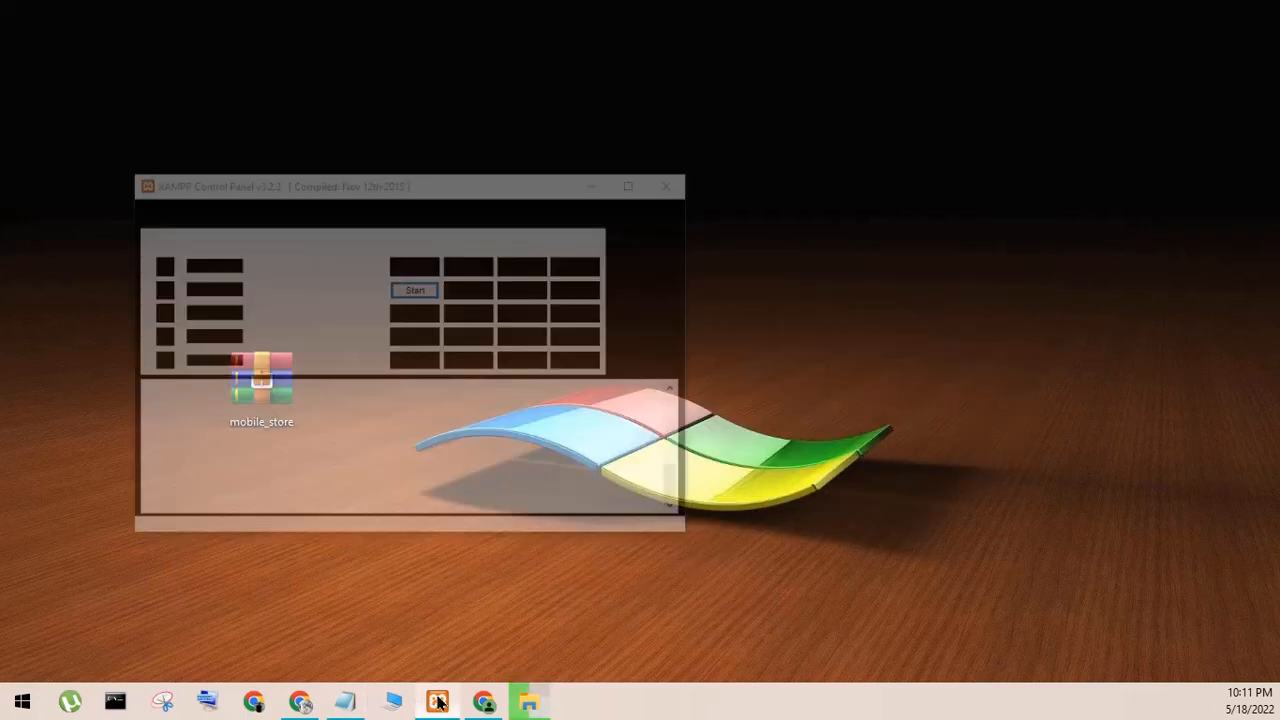
pyautogui.click(403, 220)
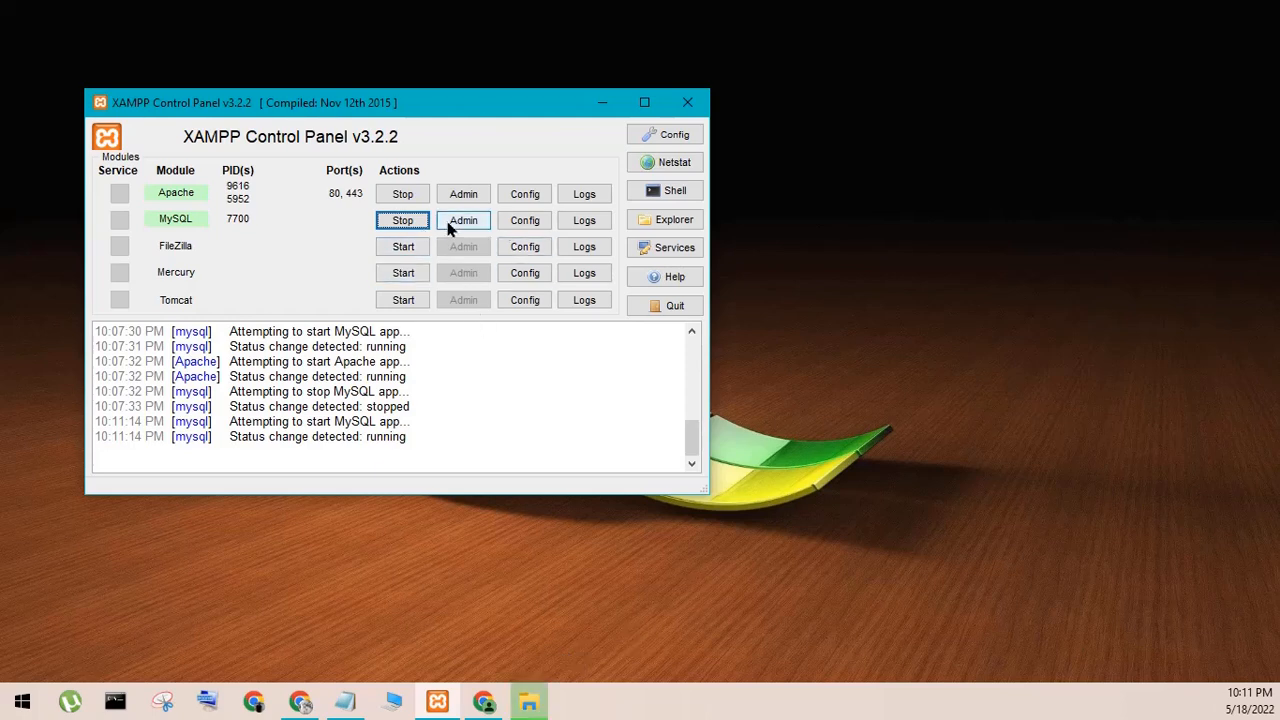
pyautogui.click(600, 104)
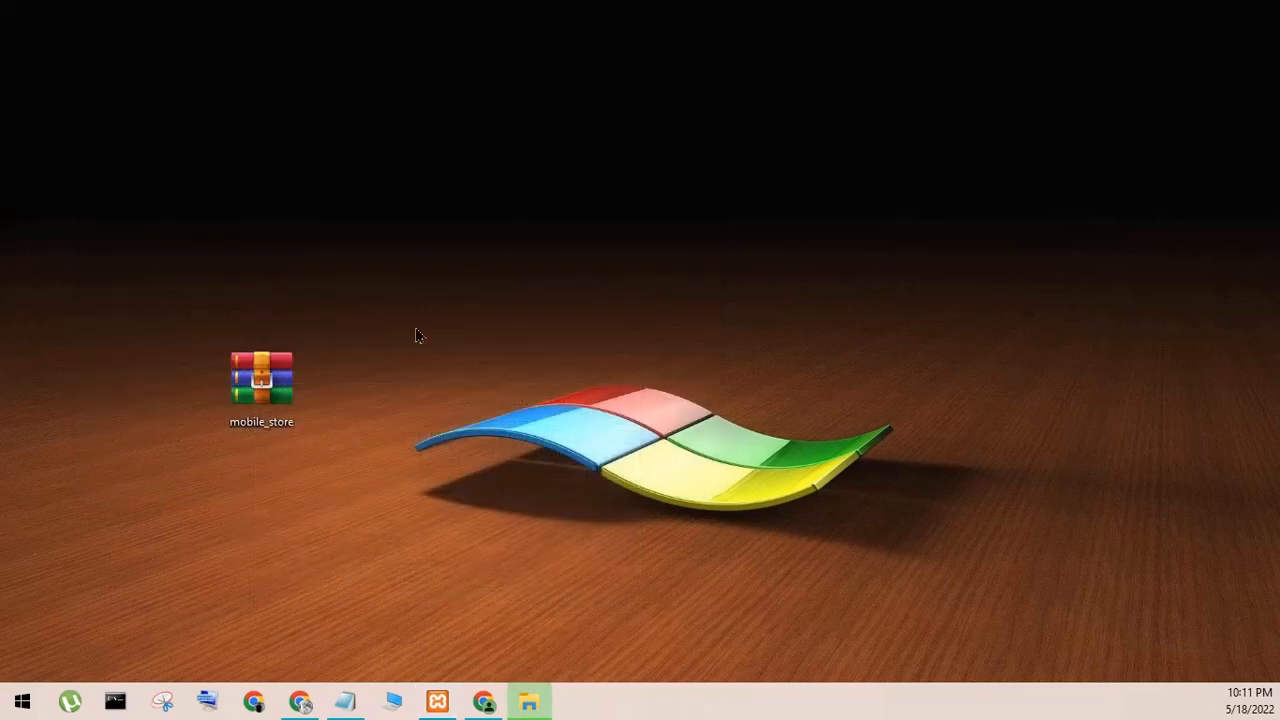
# - Extract the mobile_store archive directly onto the desktop
pyautogui.click(280, 388)
pyautogui.rightClick(281, 390)
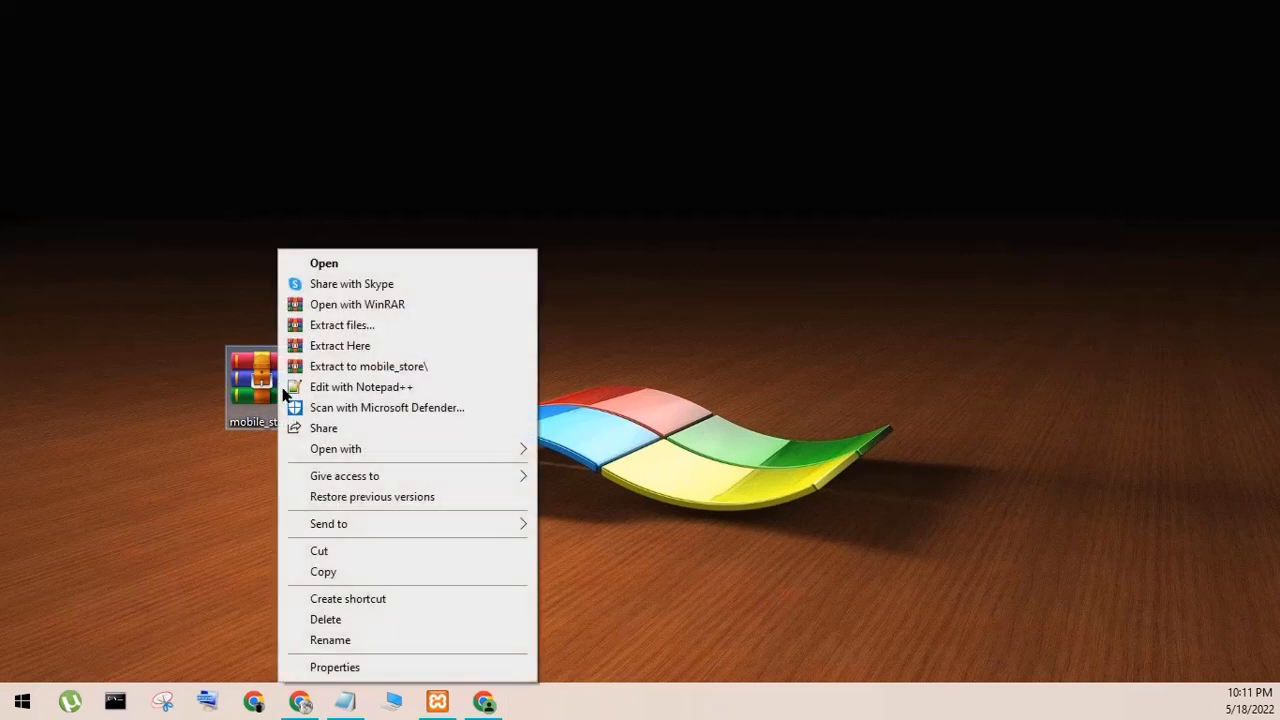
pyautogui.click(340, 346)
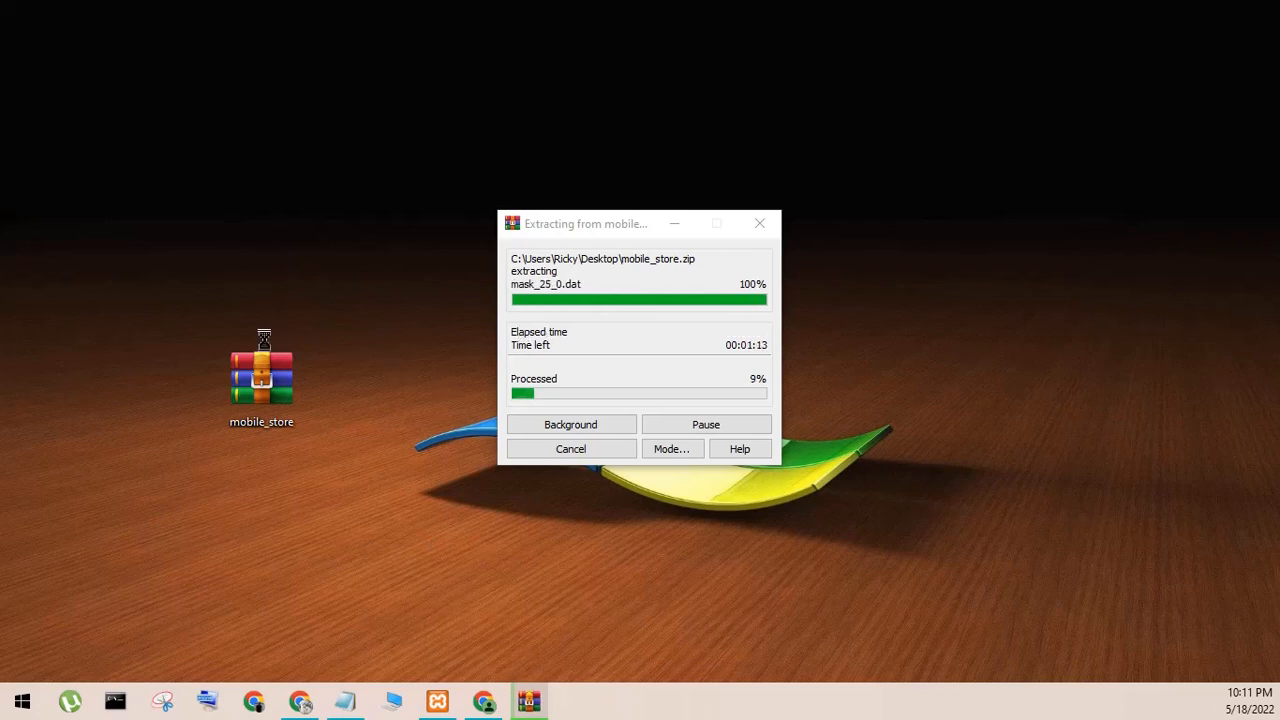
pyautogui.rightClick(396, 350)
pyautogui.click(440, 401)
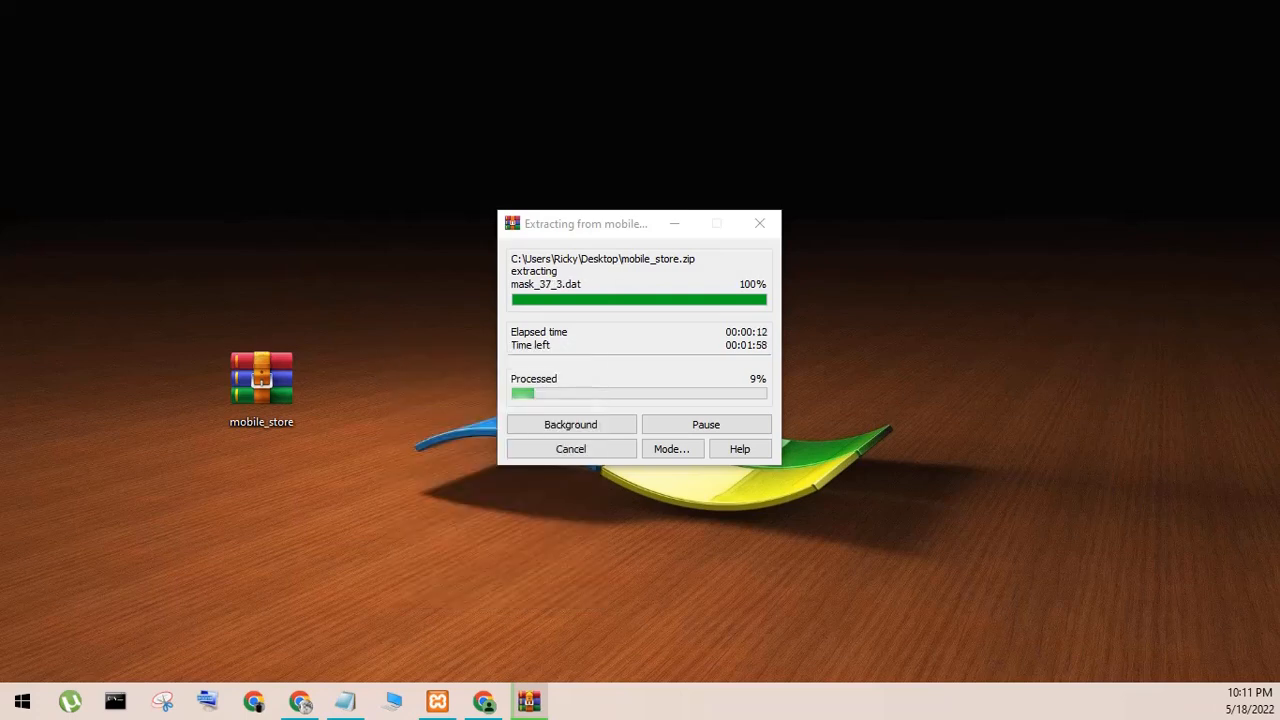
pyautogui.moveTo(261, 380); pyautogui.dragTo(3, 380)
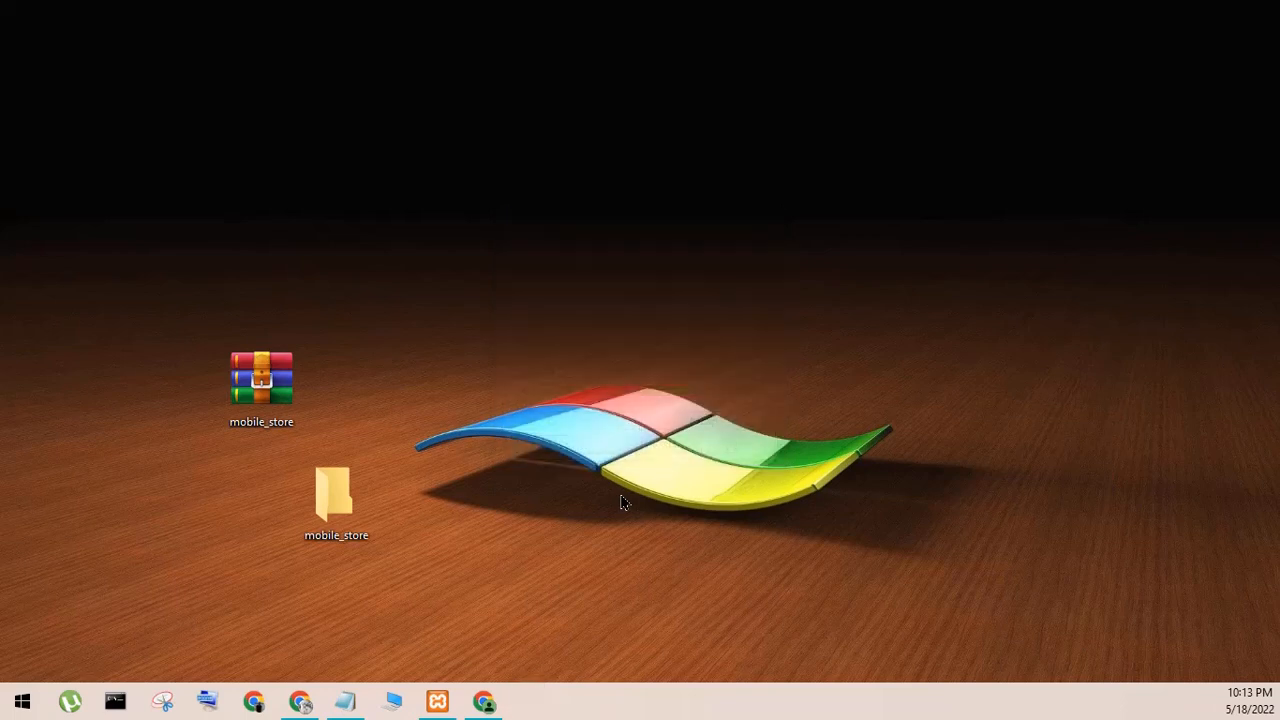
# - Glance at the XAMPP Control Panel, open the extracted mobile_store folder, and open its readme file in a maximized window
pyautogui.click(437, 701)
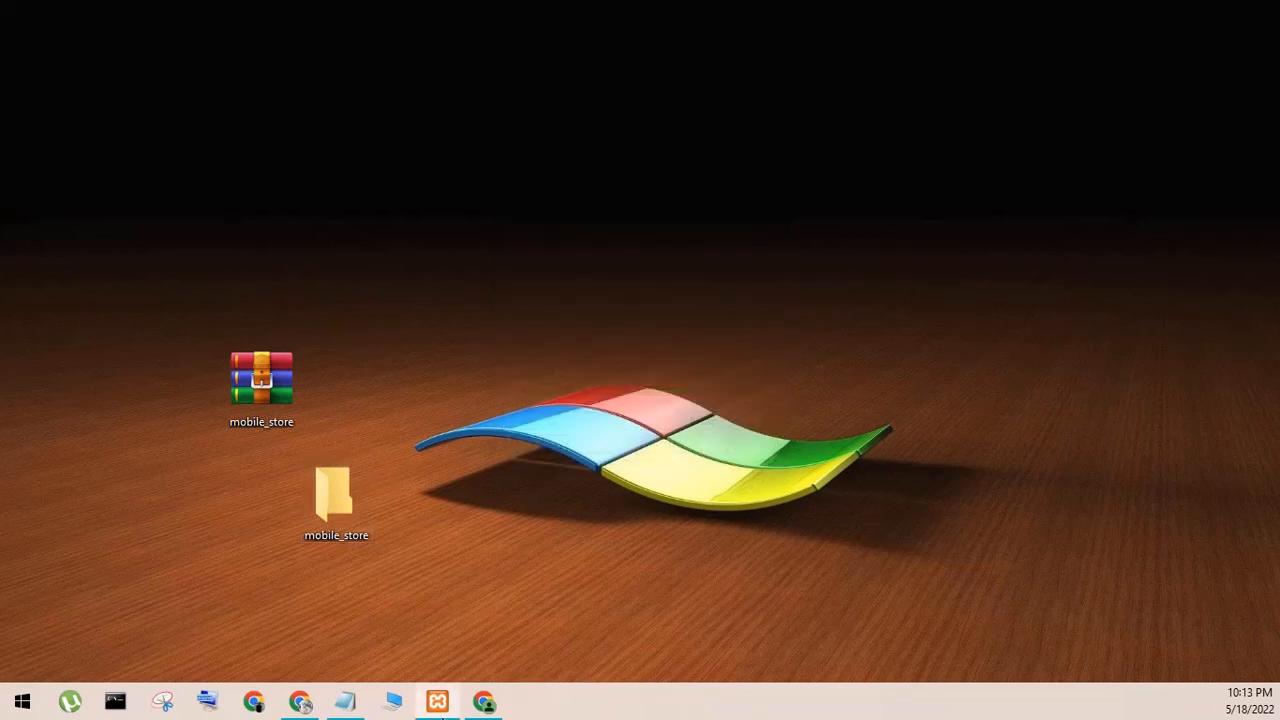
pyautogui.click(602, 102)
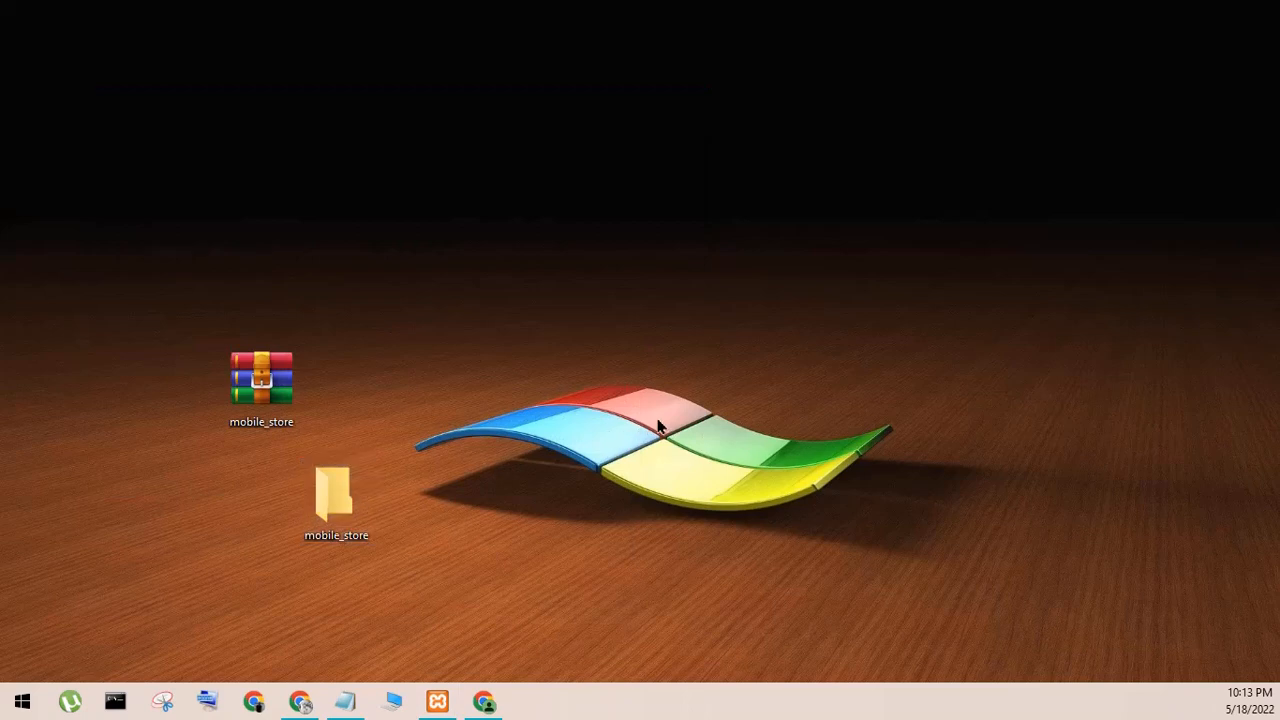
pyautogui.scroll(-3, 537, 391)
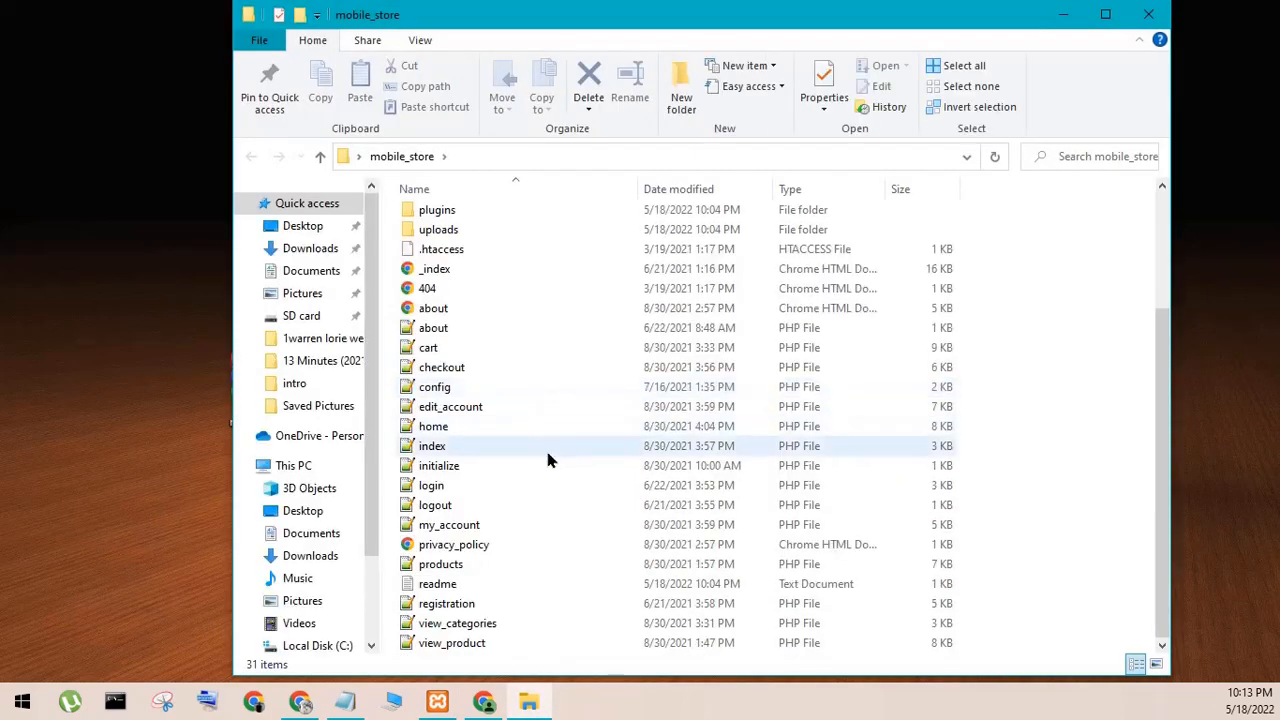
pyautogui.doubleClick(443, 586)
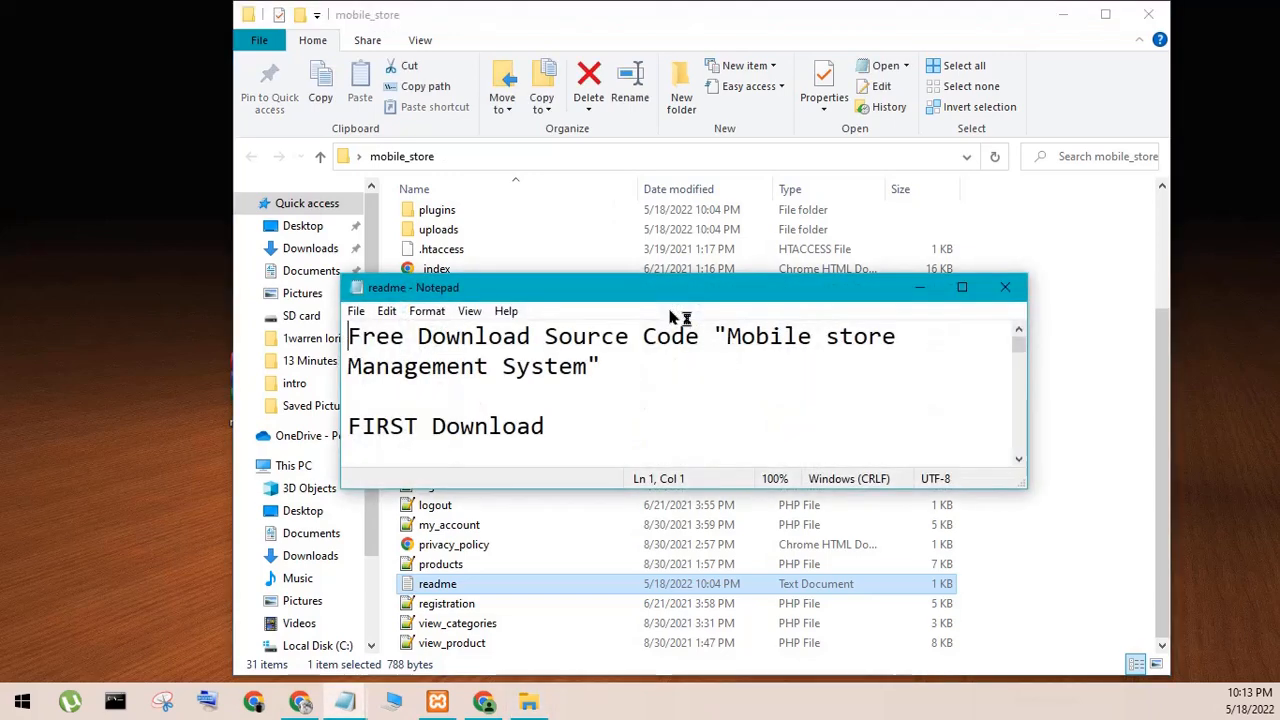
pyautogui.click(962, 287)
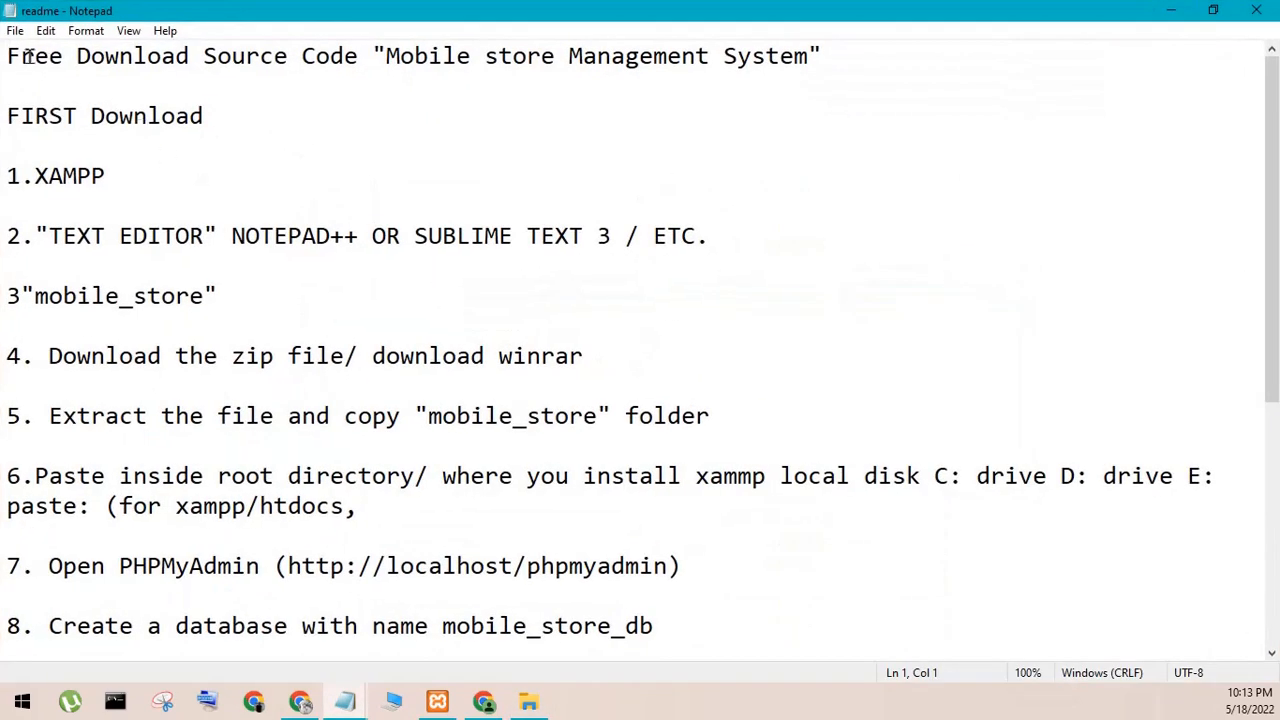
# - Read the readme's download requirements and the steps for extracting the archive and copying the mobile_store folder
pyautogui.moveTo(8, 56); pyautogui.dragTo(669, 71)
pyautogui.click(732, 107)
pyautogui.click(59, 265)
pyautogui.moveTo(8, 296); pyautogui.dragTo(216, 296)
pyautogui.click(343, 356)
pyautogui.moveTo(8, 356); pyautogui.dragTo(718, 368)
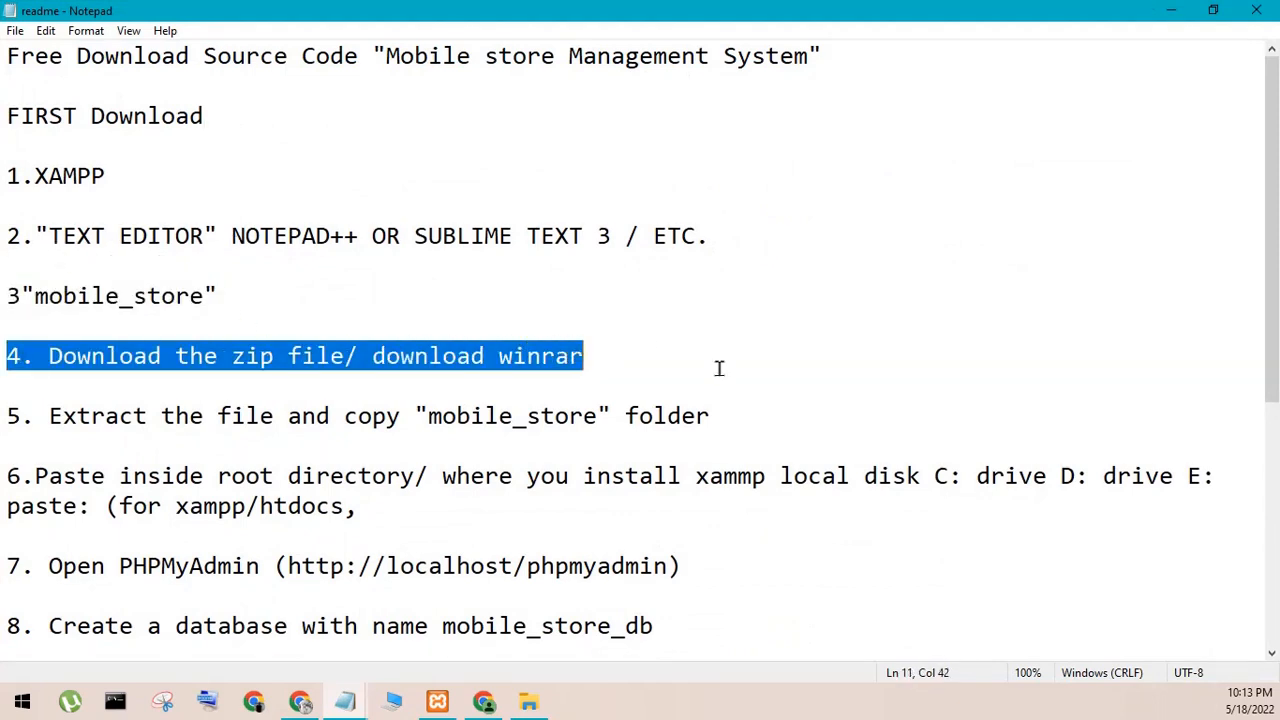
pyautogui.click(612, 388)
pyautogui.moveTo(21, 416); pyautogui.dragTo(844, 418)
pyautogui.click(1002, 416)
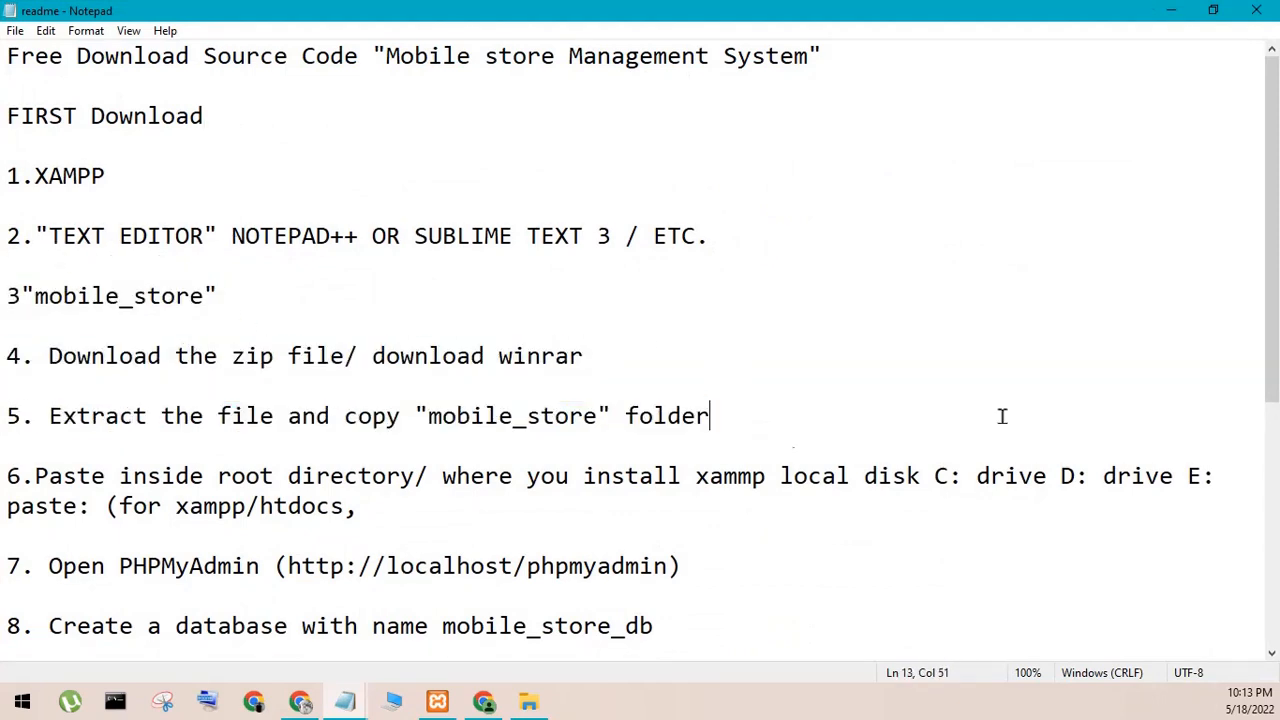
# - Read the readme's instructions on pasting the folder into xampp/htdocs and opening phpMyAdmin, and minimize the file
pyautogui.moveTo(36, 476); pyautogui.dragTo(357, 543)
pyautogui.click(434, 545)
pyautogui.scroll(-4, 434, 545)
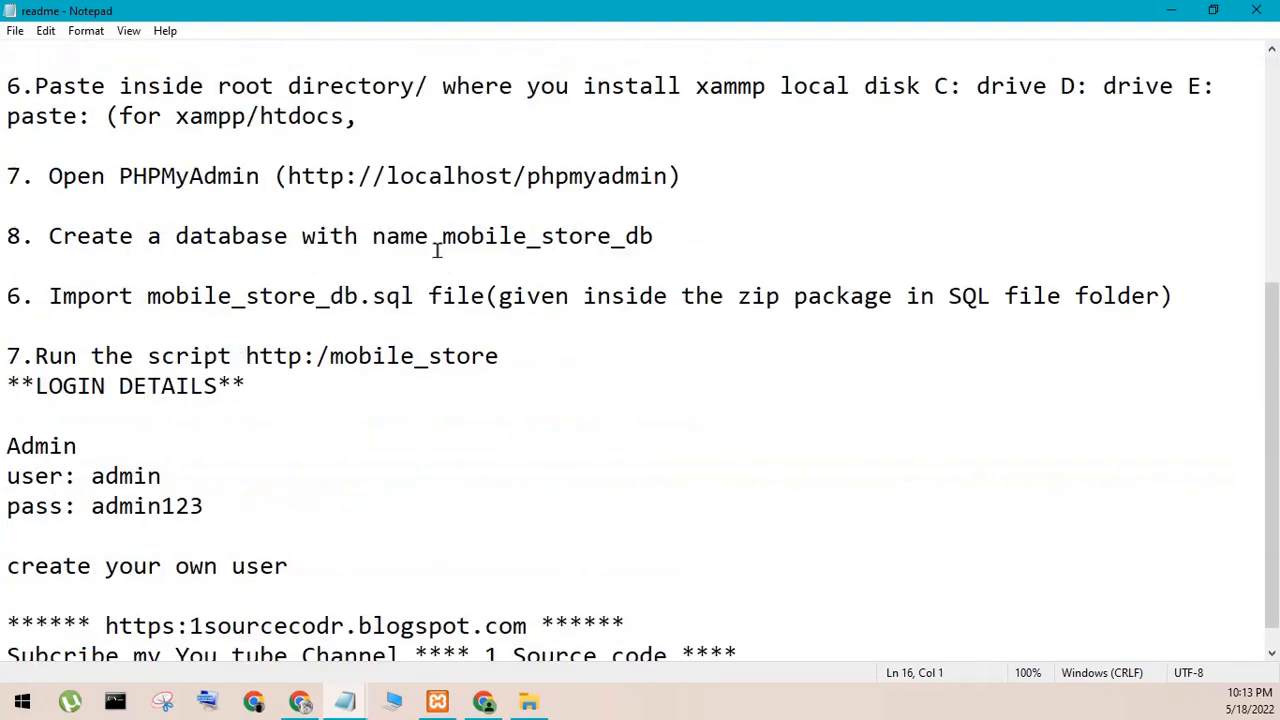
pyautogui.moveTo(397, 171); pyautogui.dragTo(609, 180)
pyautogui.click(621, 208)
pyautogui.click(1170, 12)
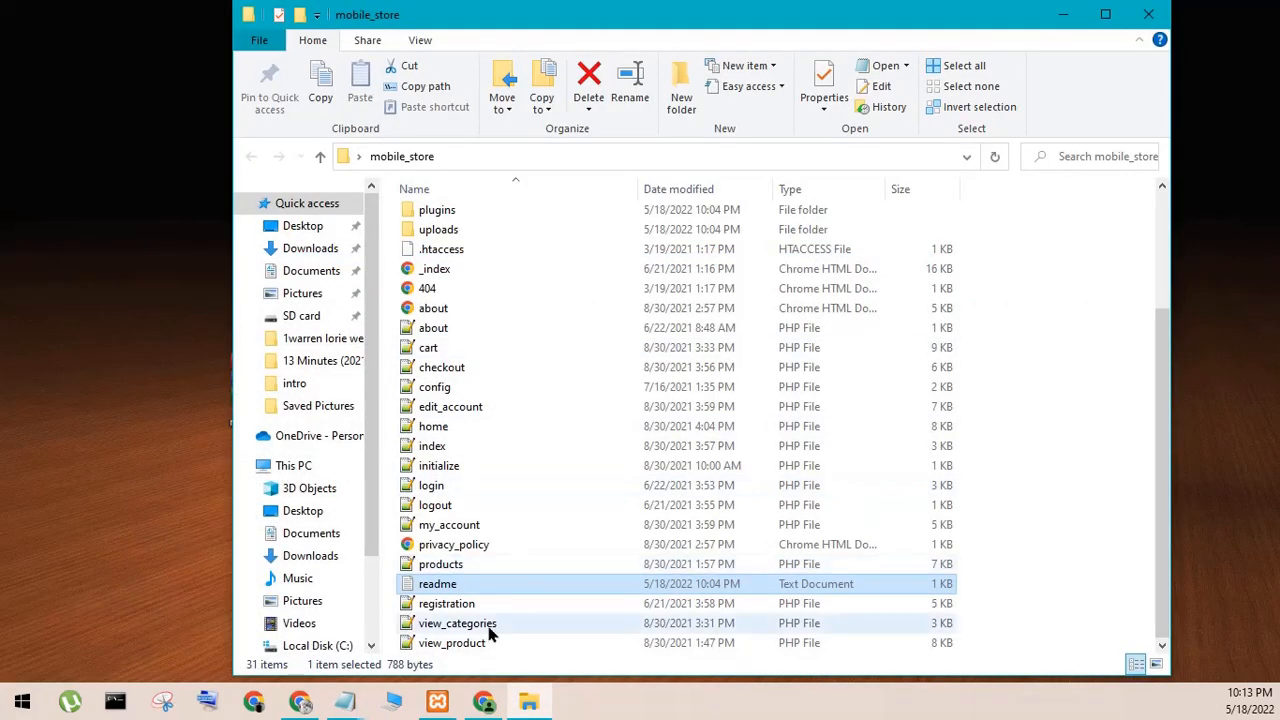
# - Switch to the Chrome window, close the readme file and bring the untitled Notepad note in front of the browser
pyautogui.click(480, 703)
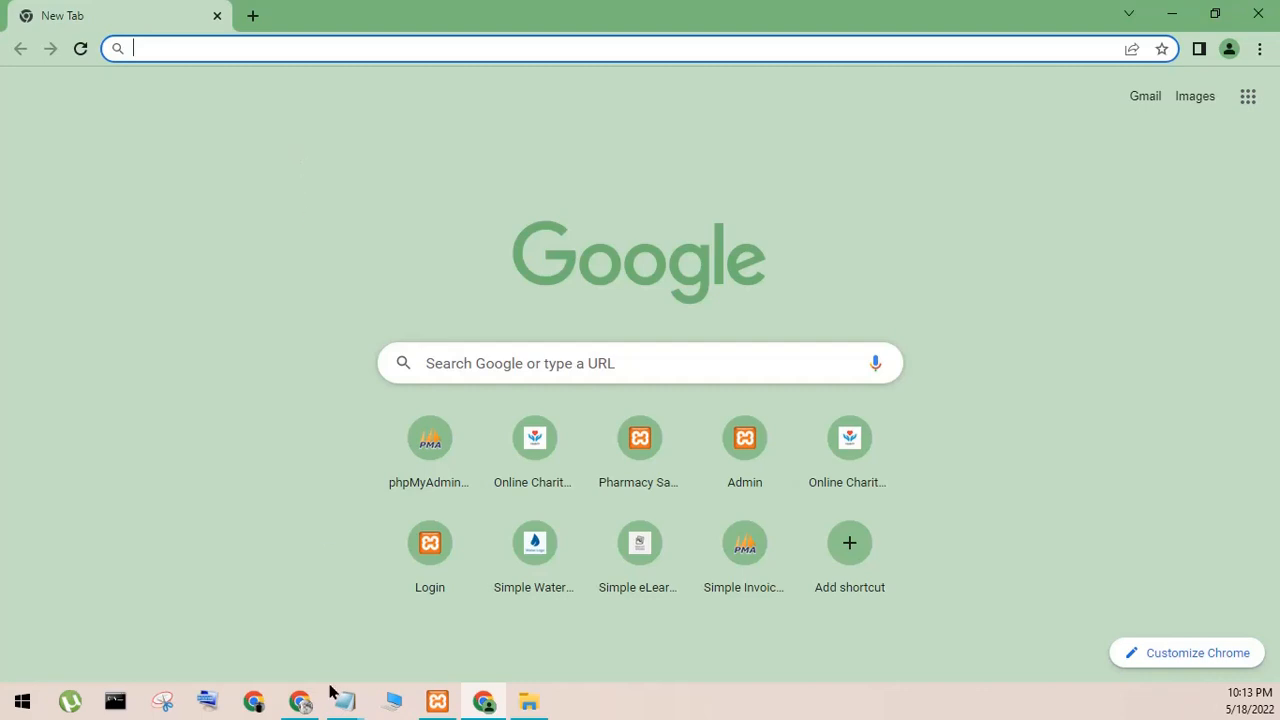
pyautogui.moveTo(338, 697)
pyautogui.click(390, 620)
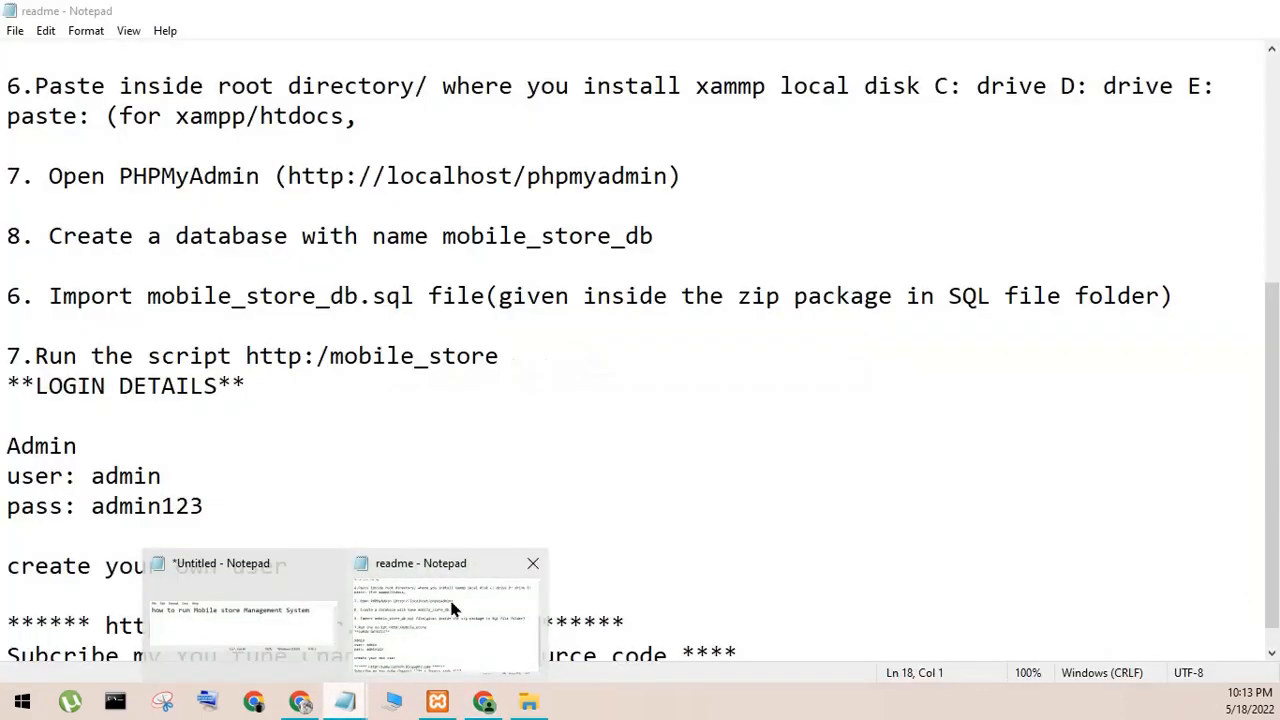
pyautogui.click(530, 566)
pyautogui.click(405, 625)
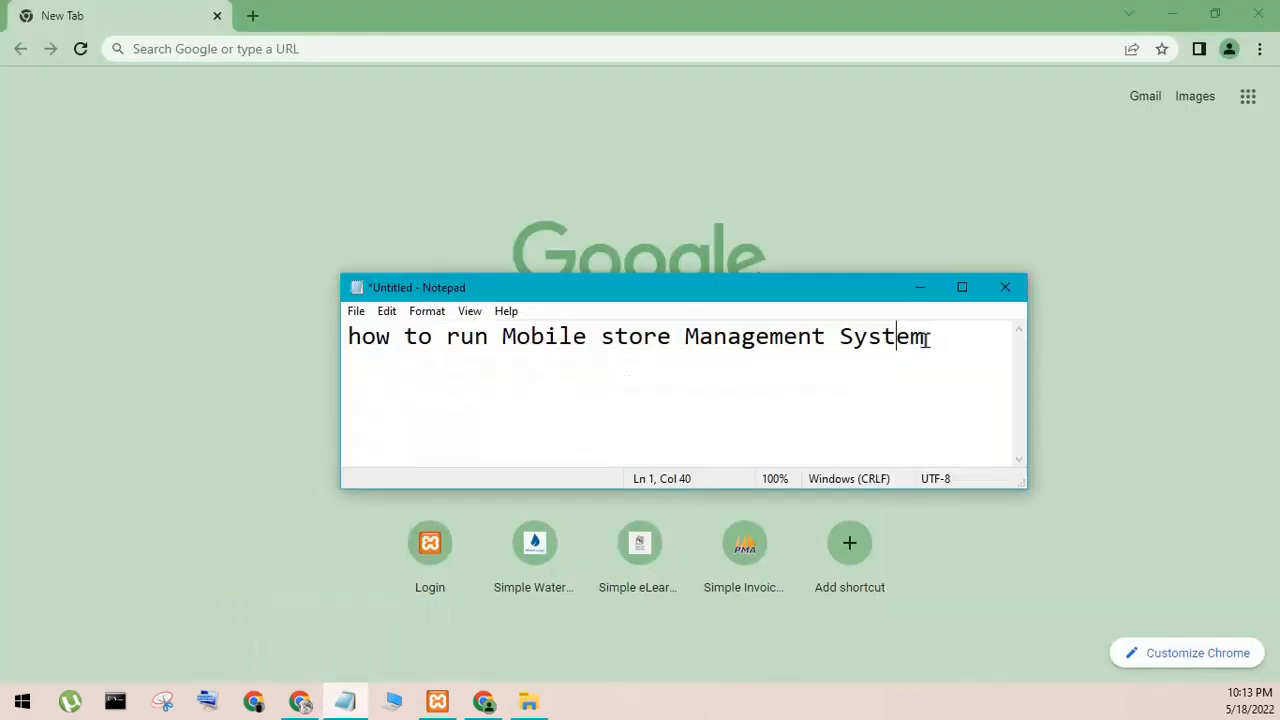
# - Replace the note's text with "type localhost/phpmyadmin any browser"
pyautogui.hotkey('ctrl', 'a')
pyautogui.write('tp')
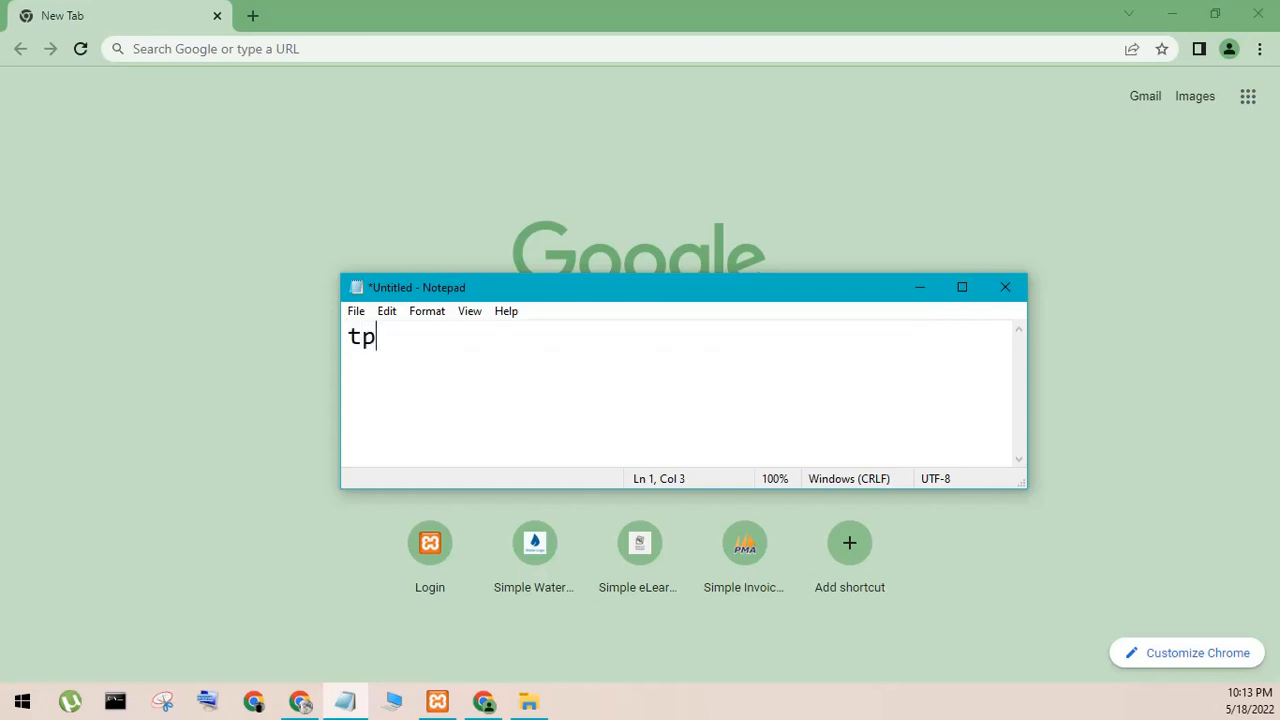
pyautogui.press('BackSpace')
pyautogui.write('ype local')
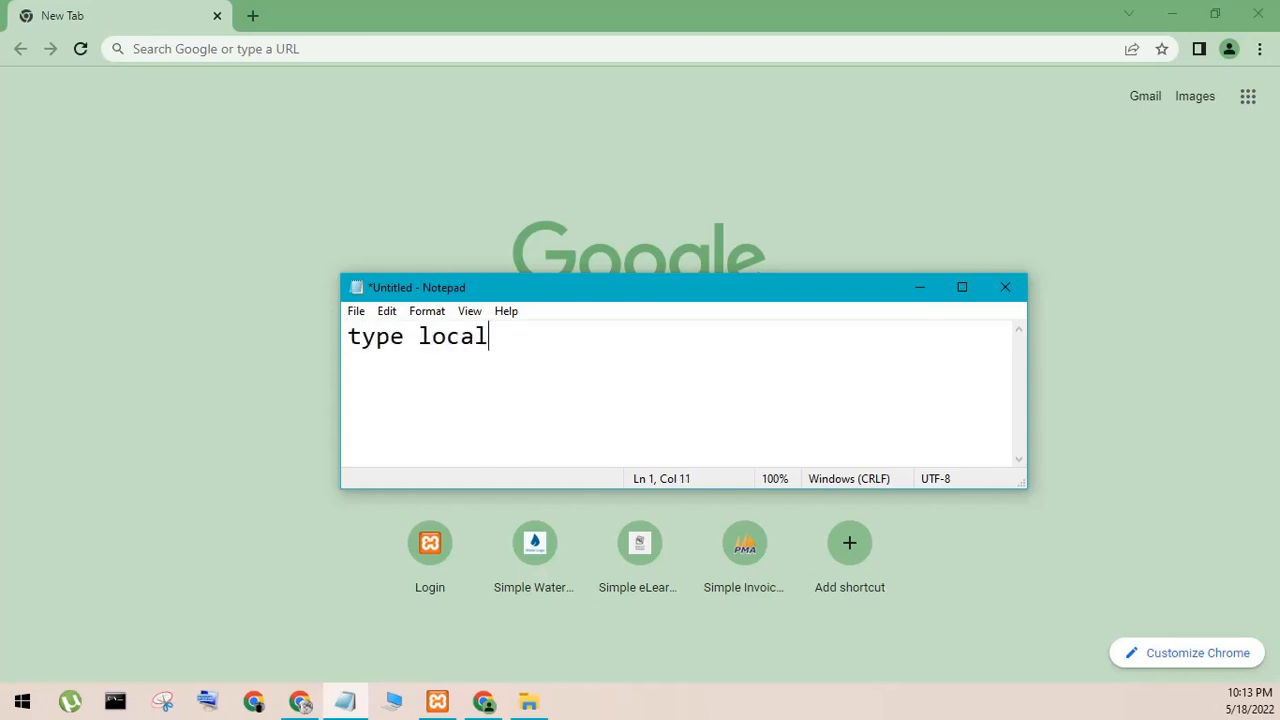
pyautogui.write('host/')
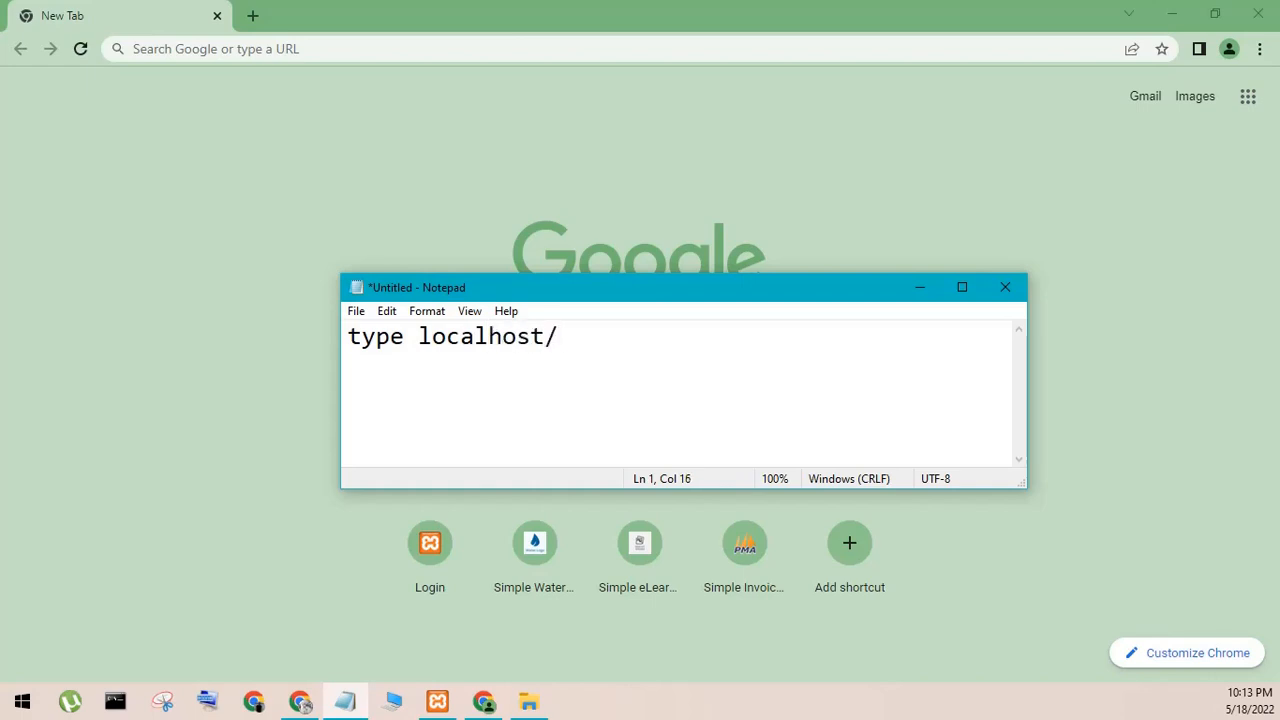
pyautogui.write('phpmyad')
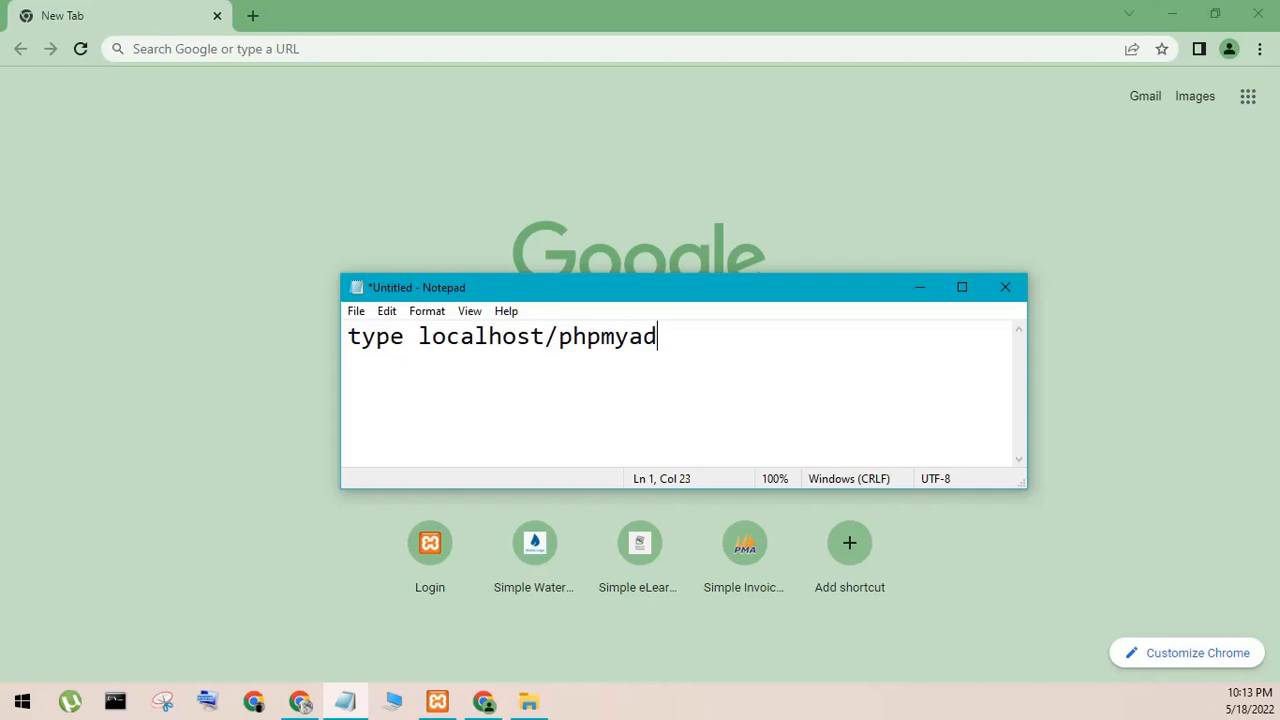
pyautogui.write('min any browser')
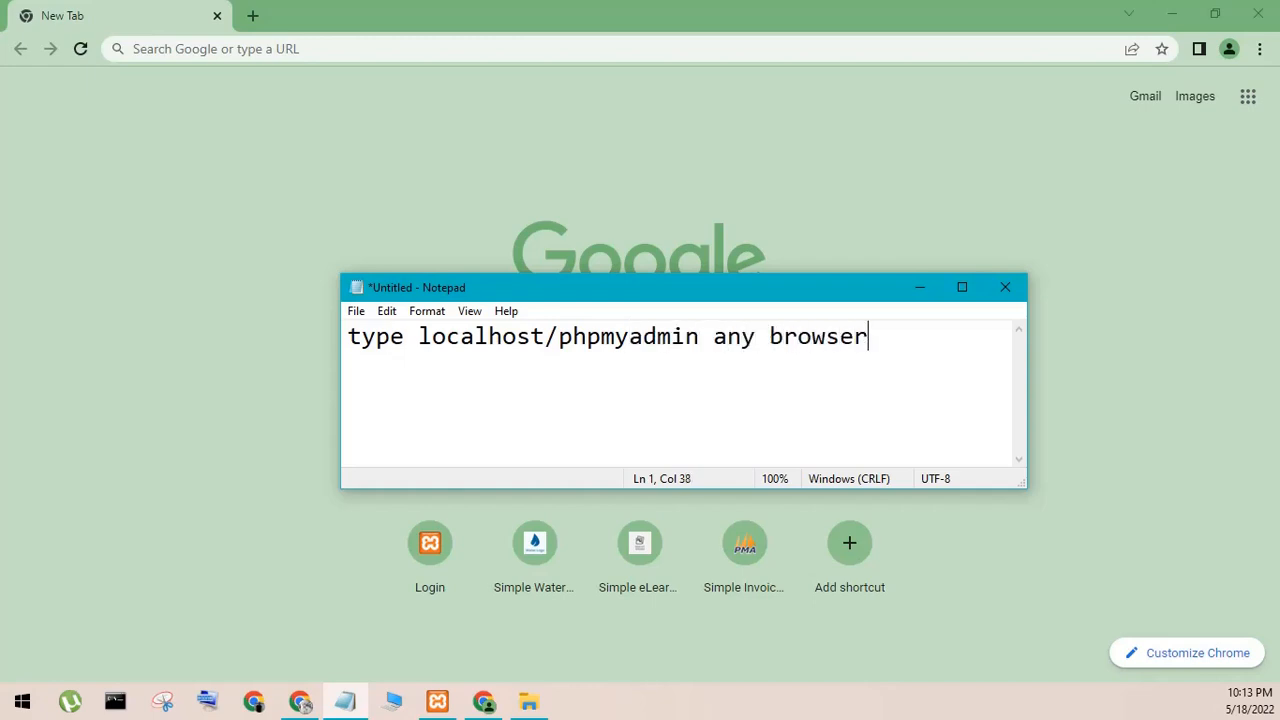
# - Open localhost/phpmyadmin in Chrome
pyautogui.click(199, 49)
pyautogui.write('local')
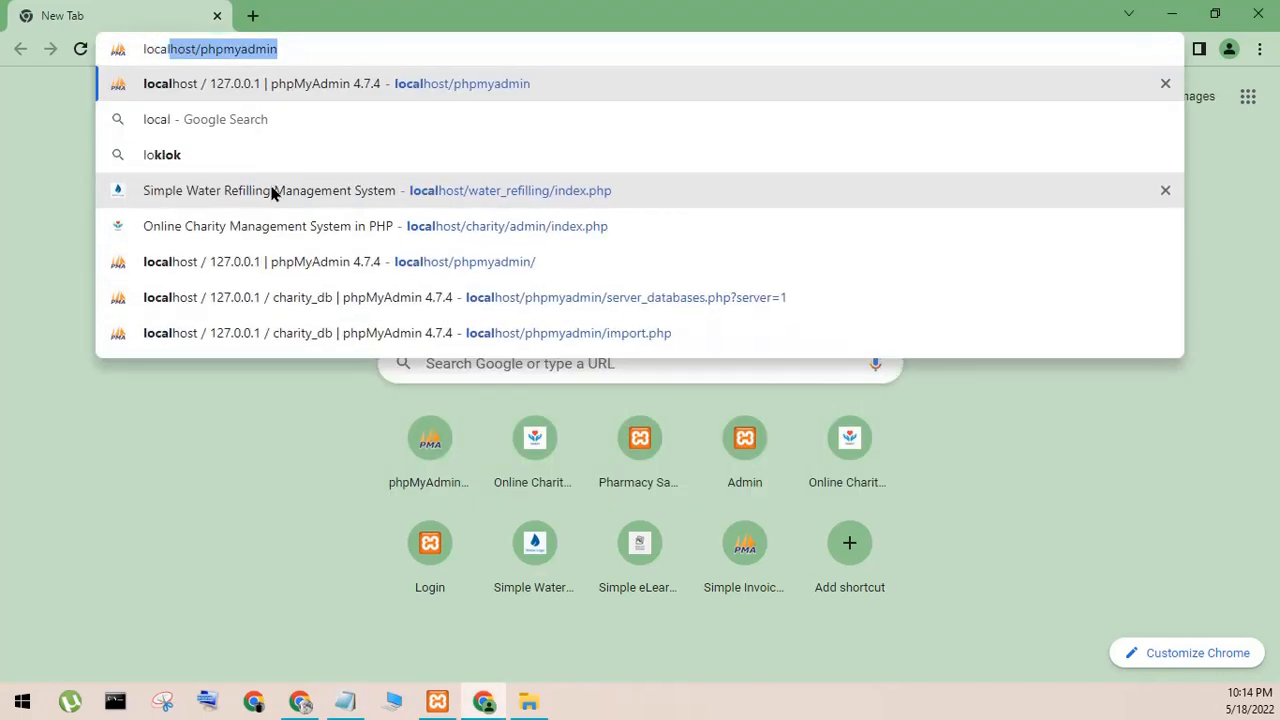
pyautogui.write('lho')
pyautogui.press('BackSpace')
pyautogui.press('BackSpace')
pyautogui.press('BackSpace')
pyautogui.press('BackSpace')
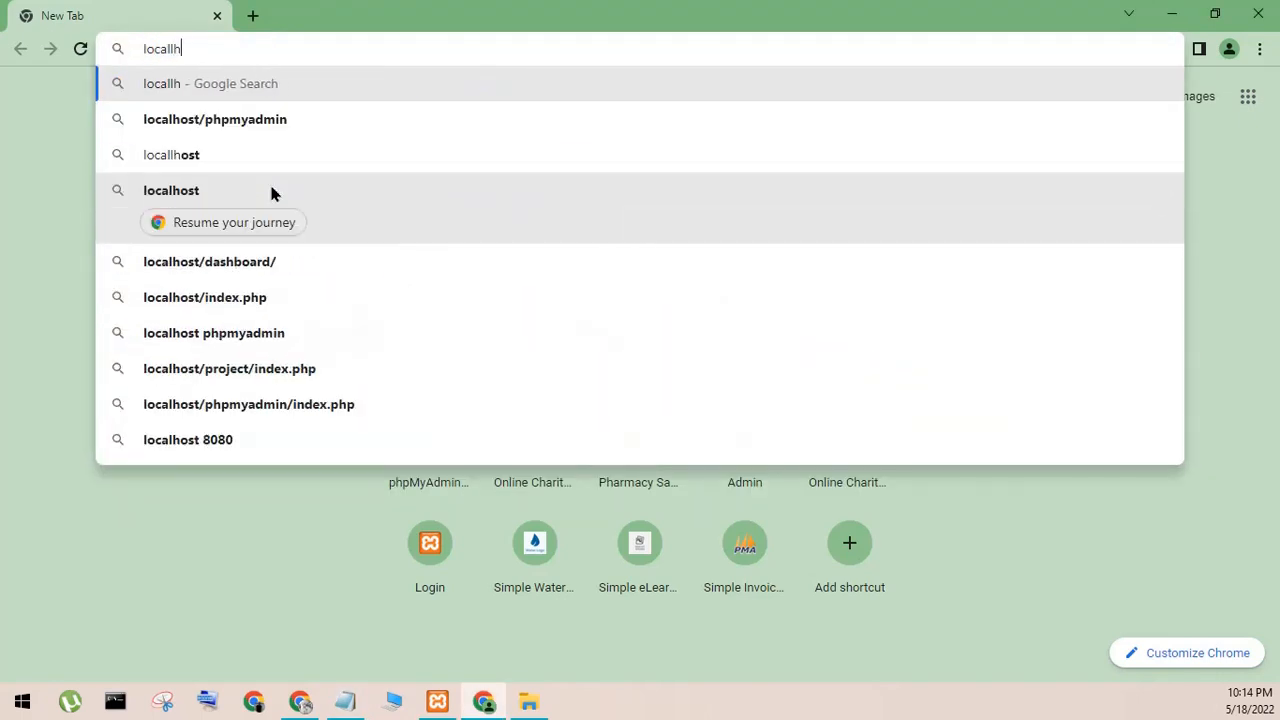
pyautogui.write('lhost')
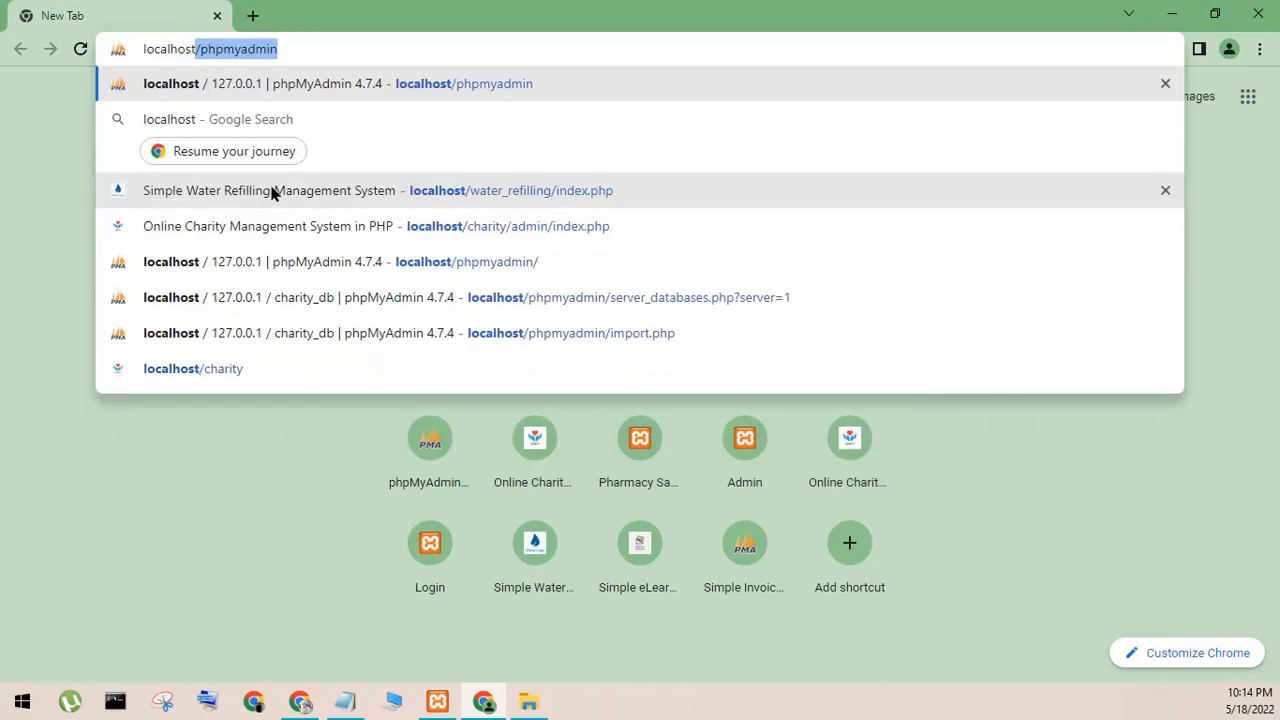
pyautogui.write('/phpmyadmin')
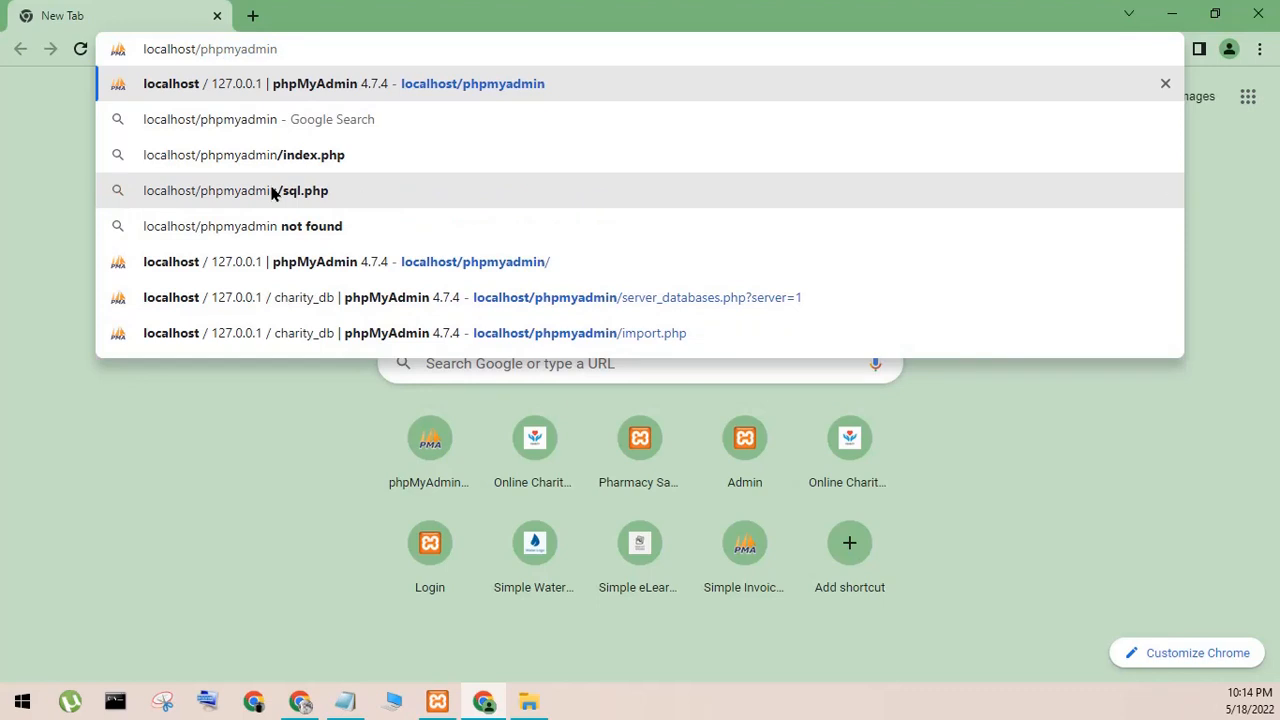
pyautogui.press('Return')
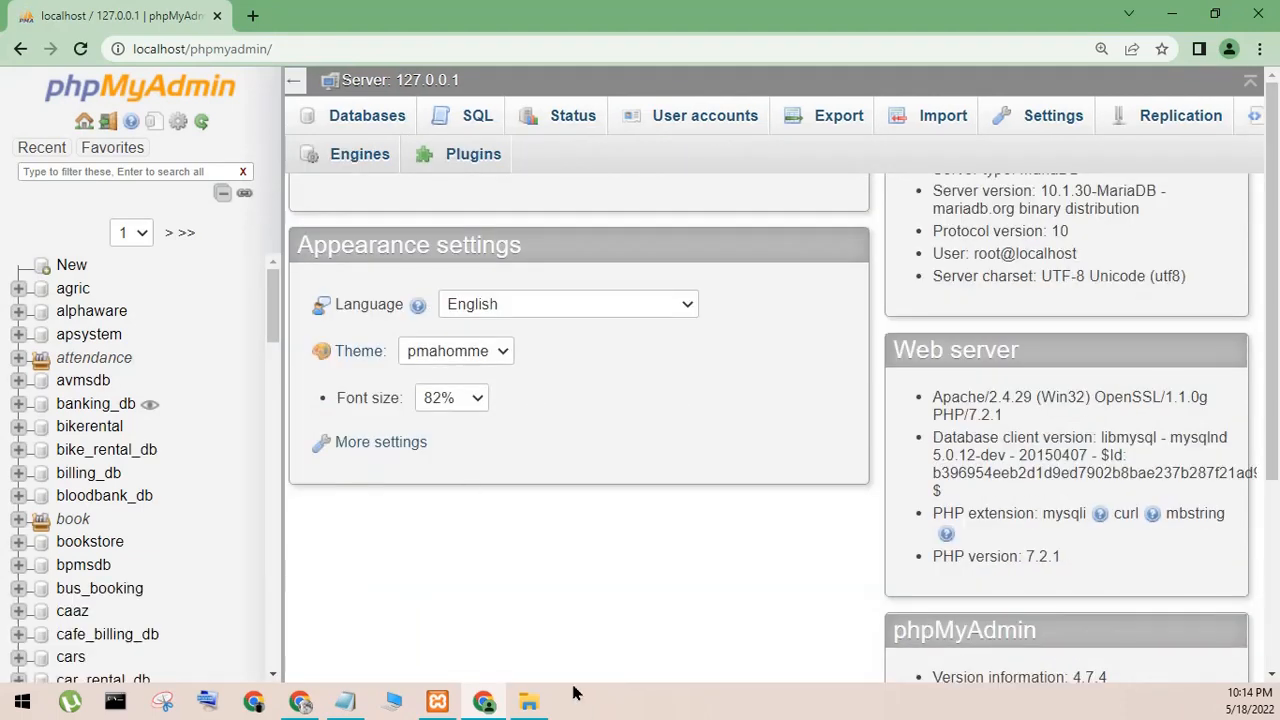
# - Replace the Notepad note's text with "create database" and minimize the note
pyautogui.click(345, 701)
pyautogui.moveTo(916, 352); pyautogui.dragTo(351, 371)
pyautogui.write('ce')
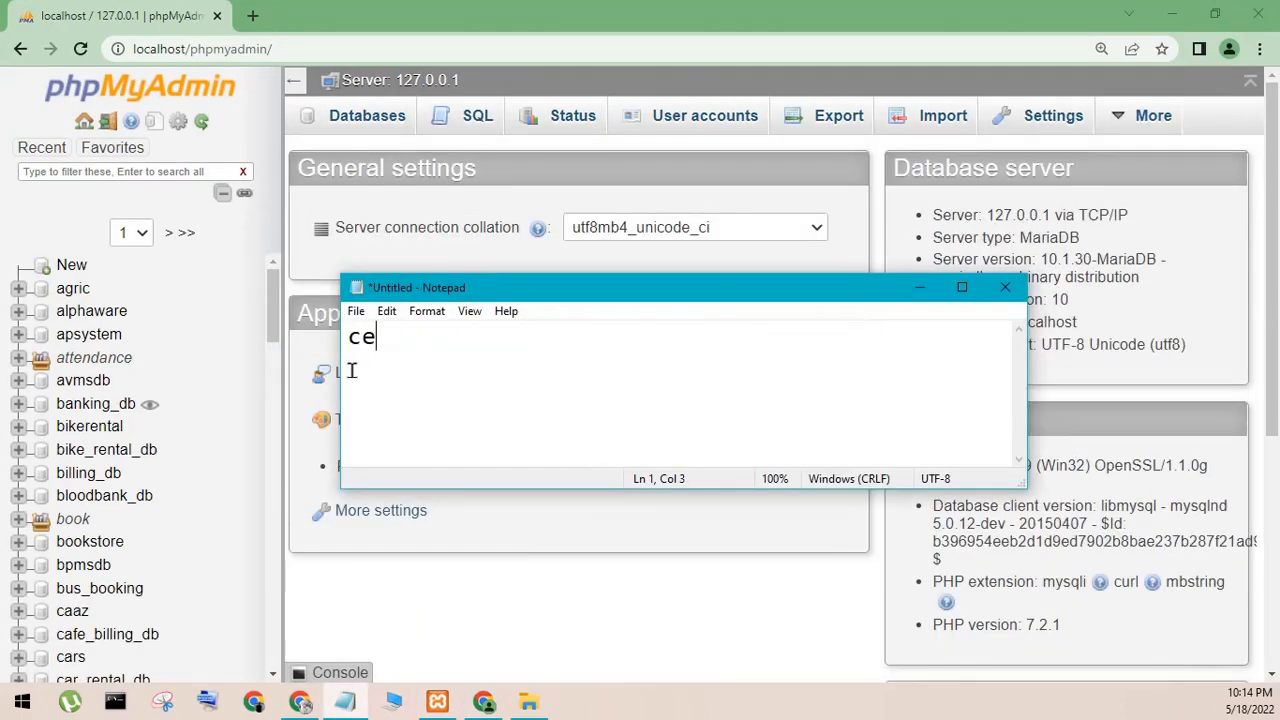
pyautogui.press('BackSpace')
pyautogui.write('reate dat')
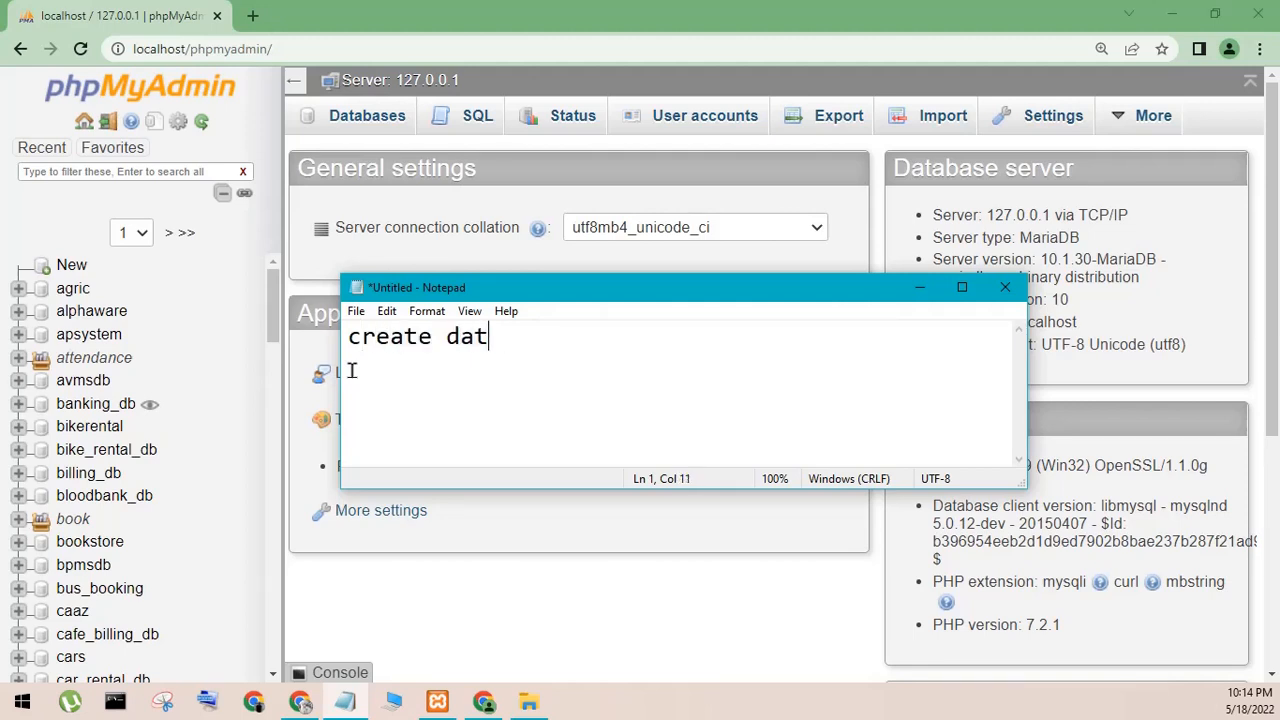
pyautogui.write('abase')
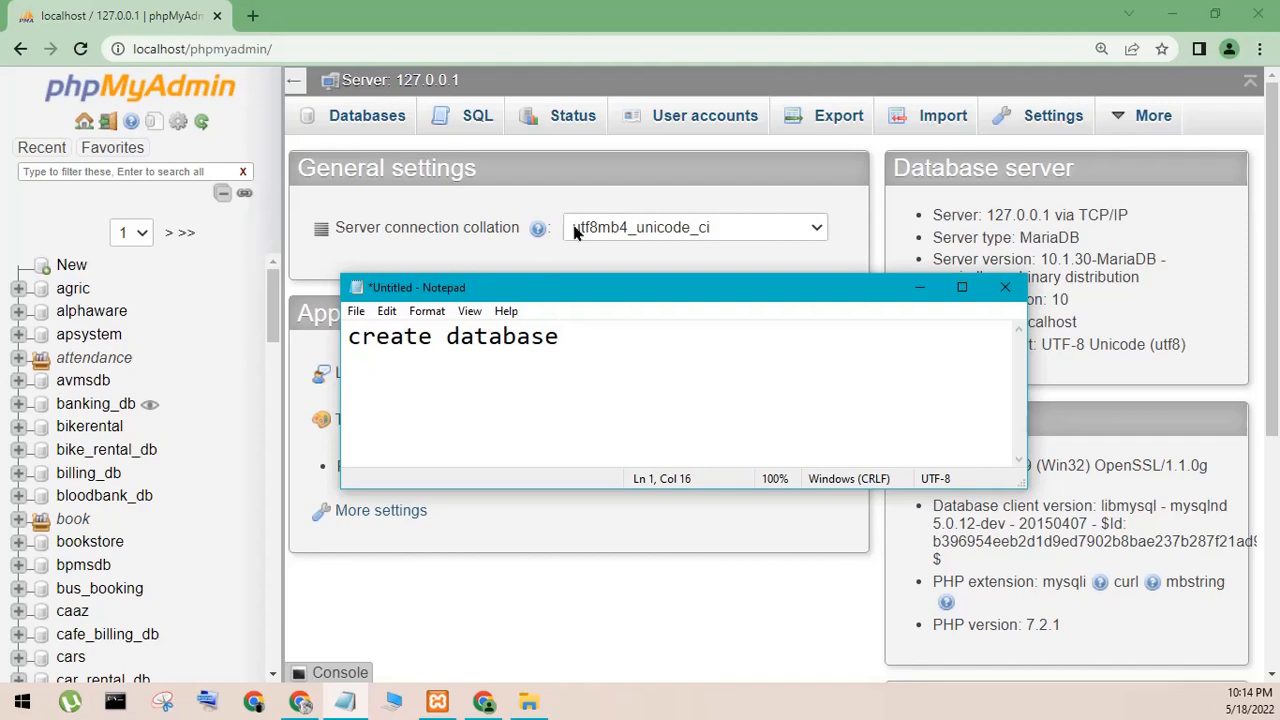
pyautogui.click(919, 288)
# - Minimize the browser and open the database folder inside mobile_store in File Explorer
pyautogui.click(1171, 14)
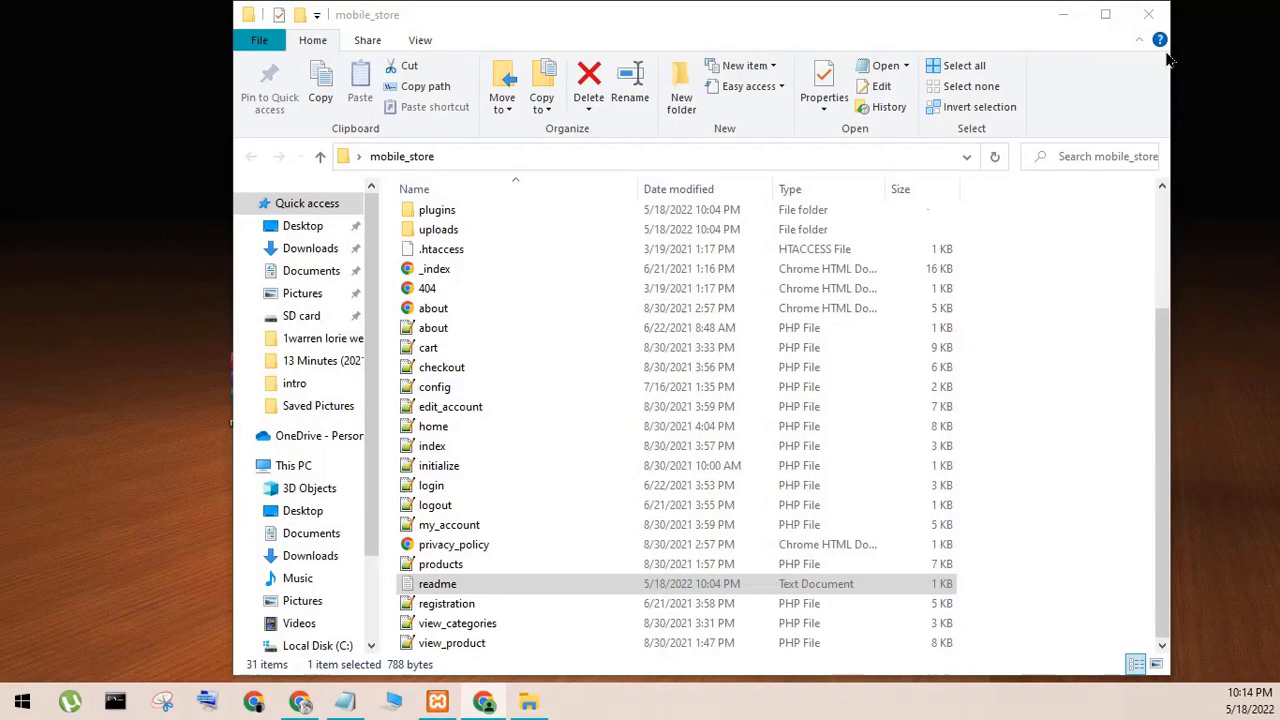
pyautogui.scroll(3, 510, 300)
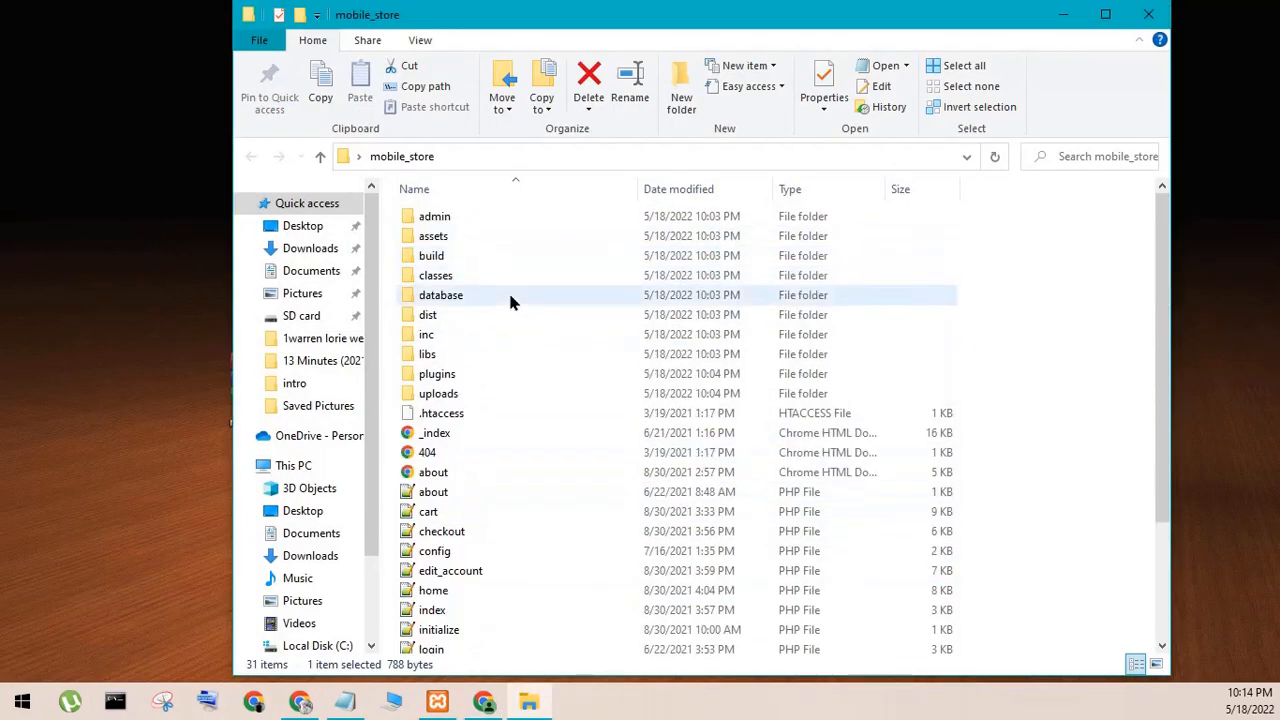
pyautogui.click(465, 296)
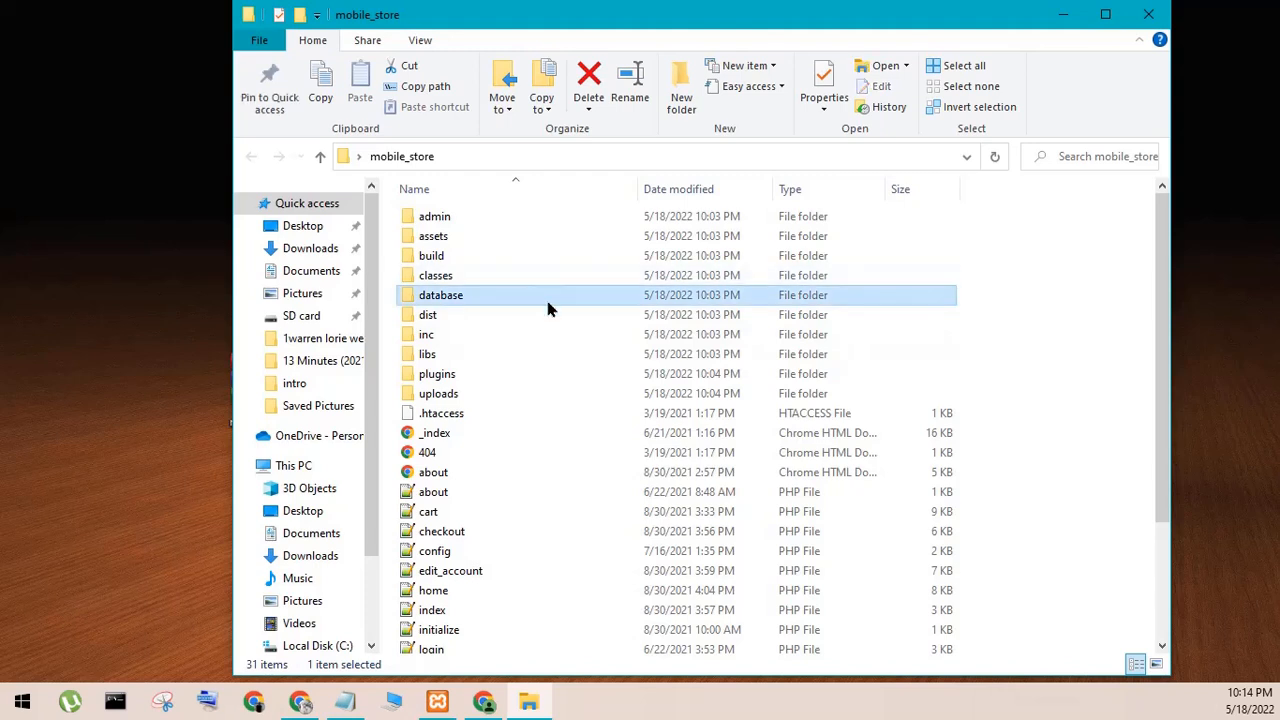
pyautogui.doubleClick(548, 303)
# - Copy the name of the mobile_store_db SQL file without changing it, and minimize the folder window
pyautogui.click(490, 225)
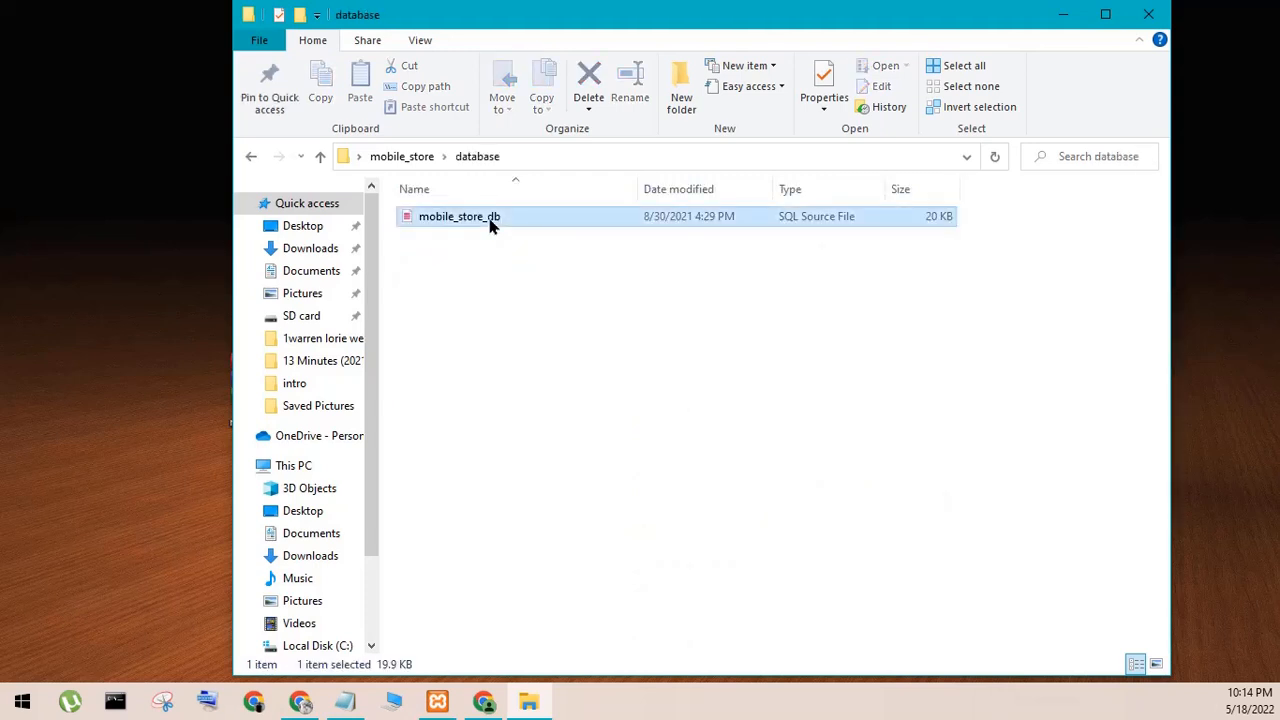
pyautogui.rightClick(490, 225)
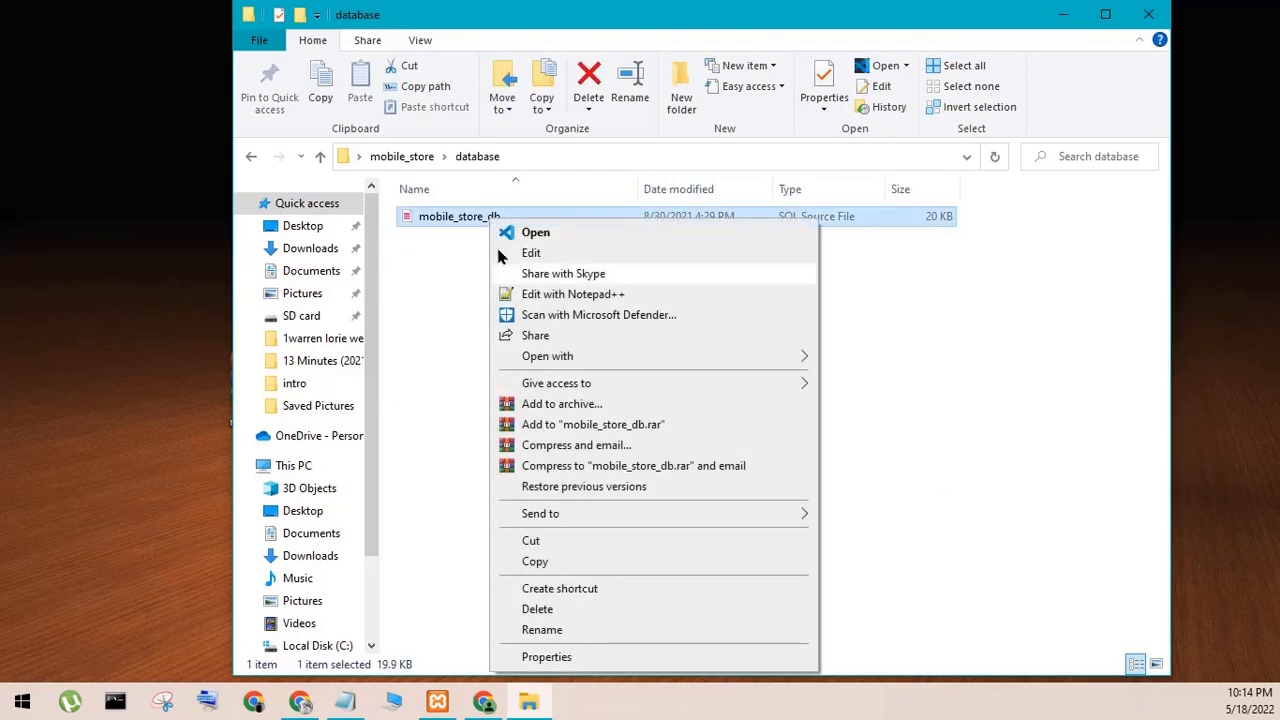
pyautogui.click(573, 632)
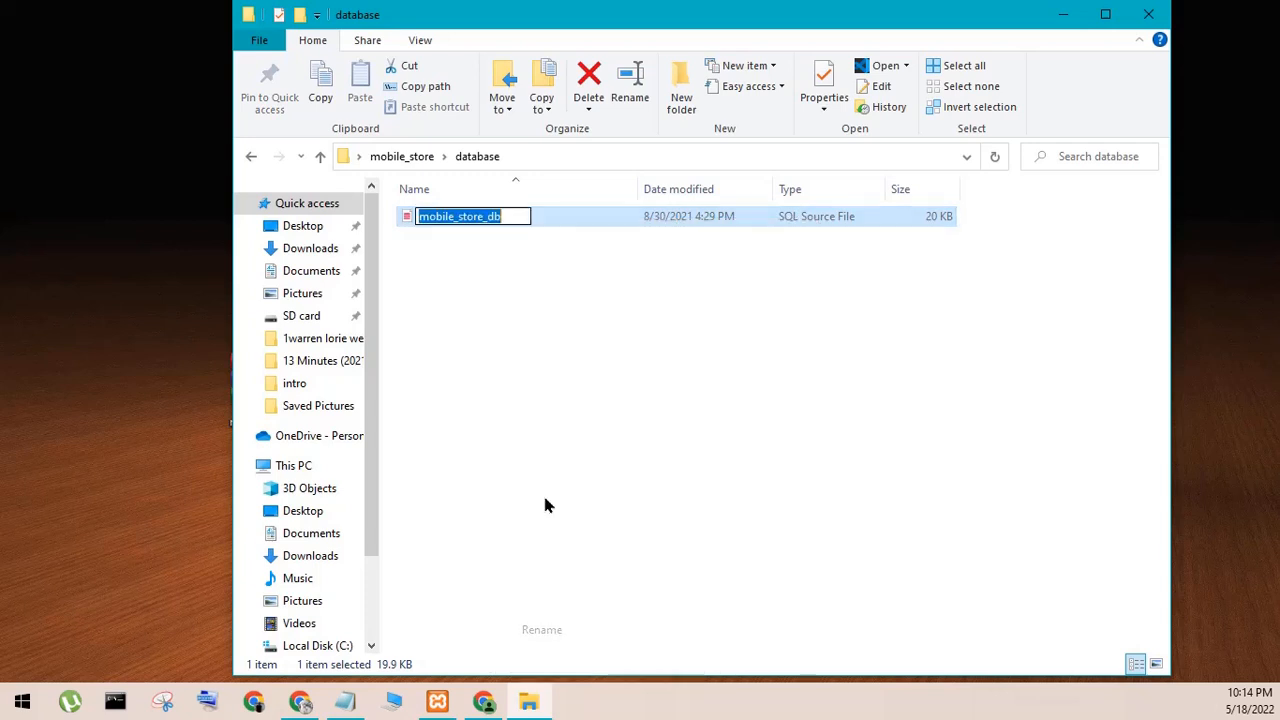
pyautogui.rightClick(453, 219)
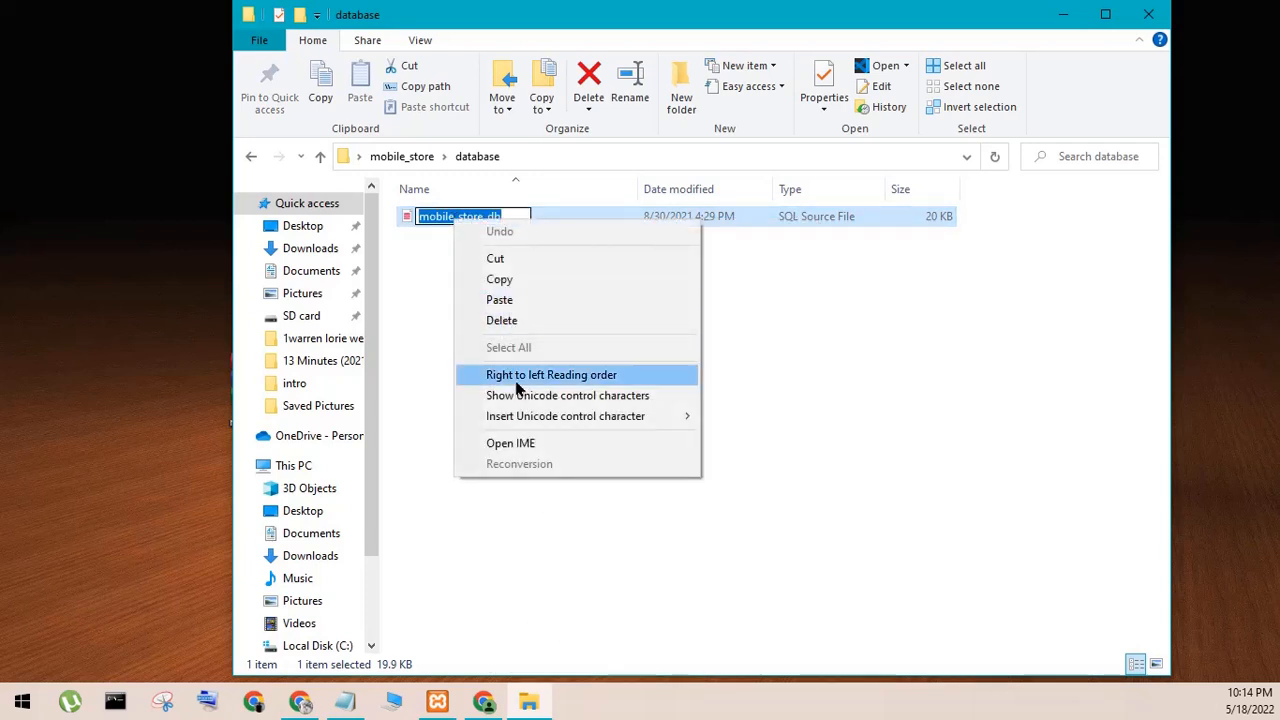
pyautogui.click(500, 280)
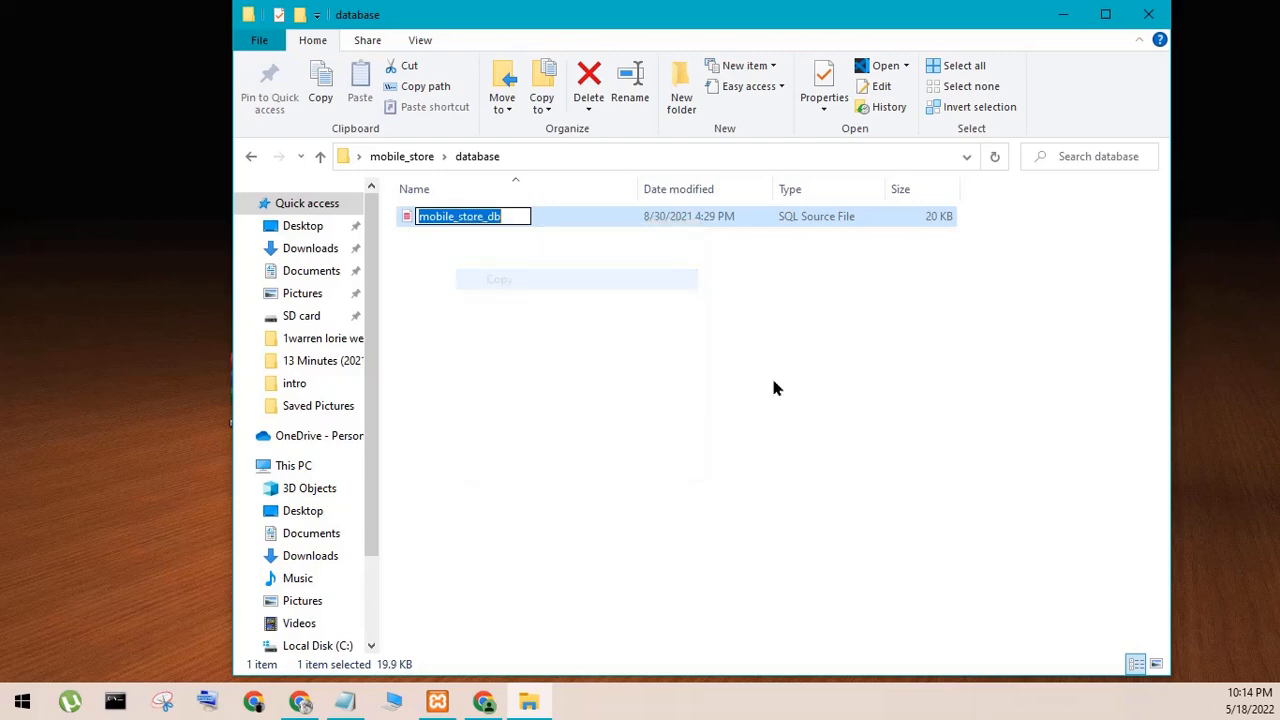
pyautogui.click(1062, 14)
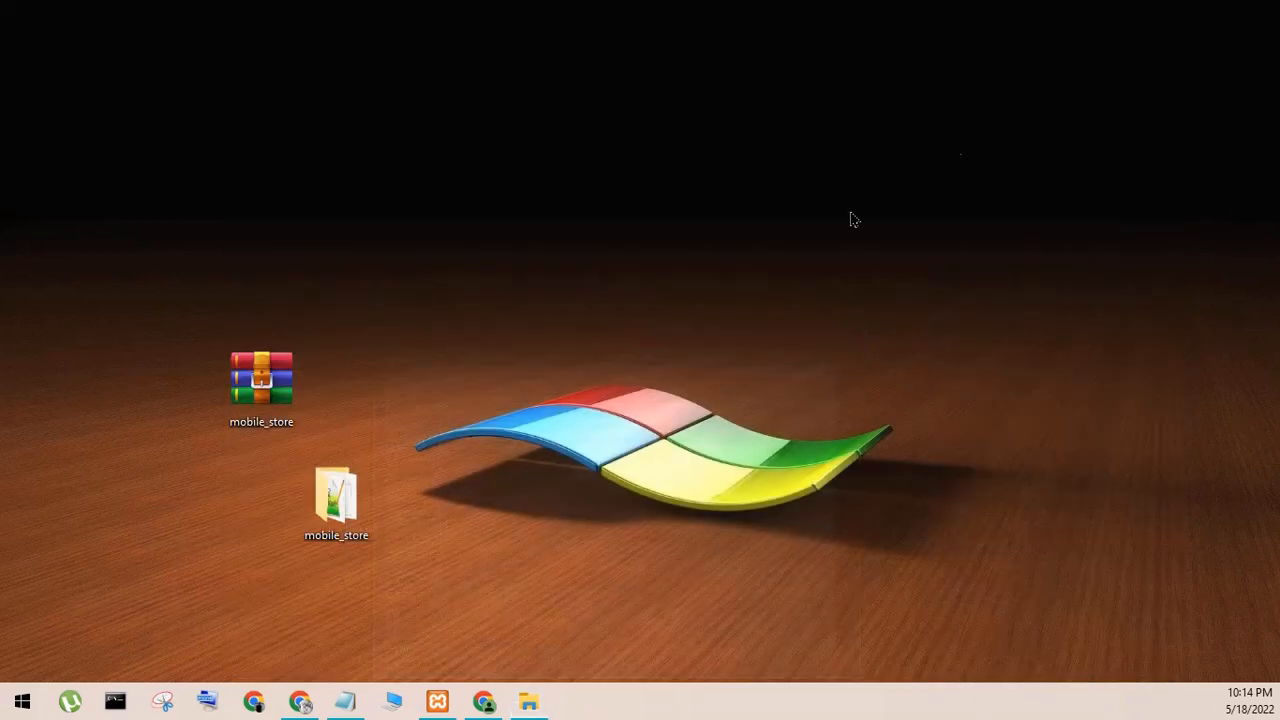
# - Return to phpMyAdmin in Chrome and create a database with the copied name mobile_store_db, leaving the collation unset
pyautogui.click(484, 701)
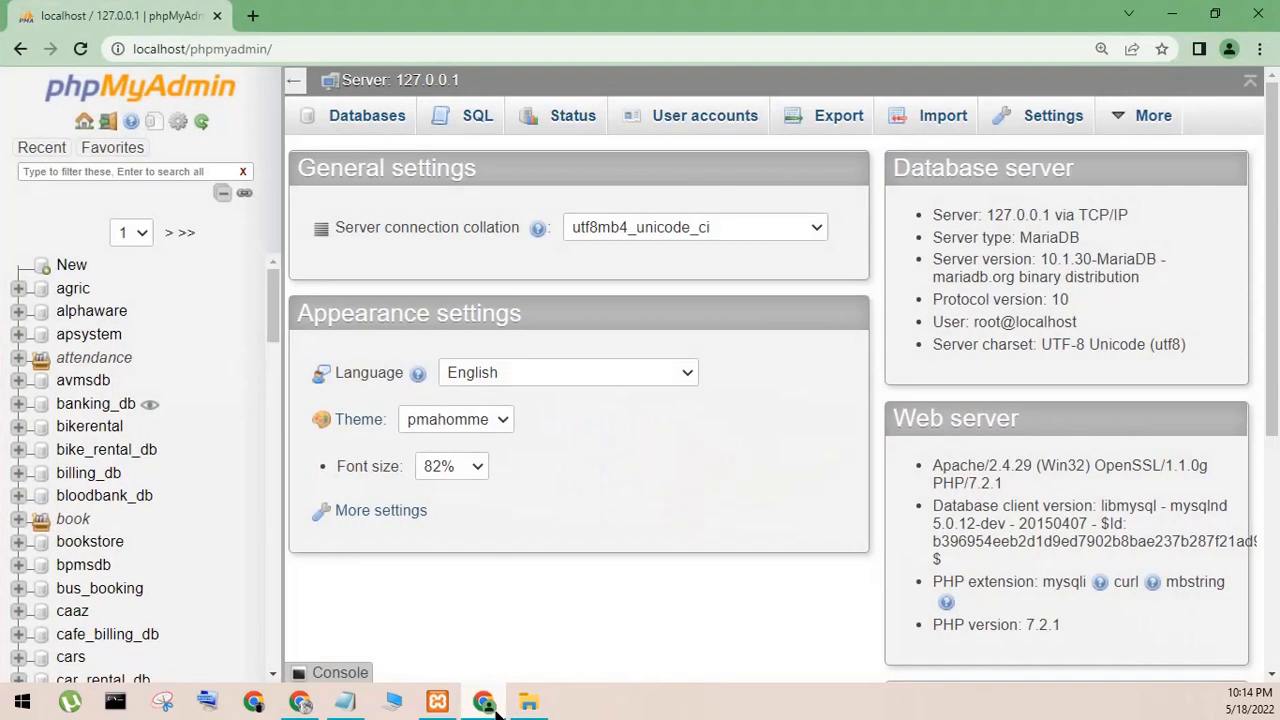
pyautogui.click(76, 276)
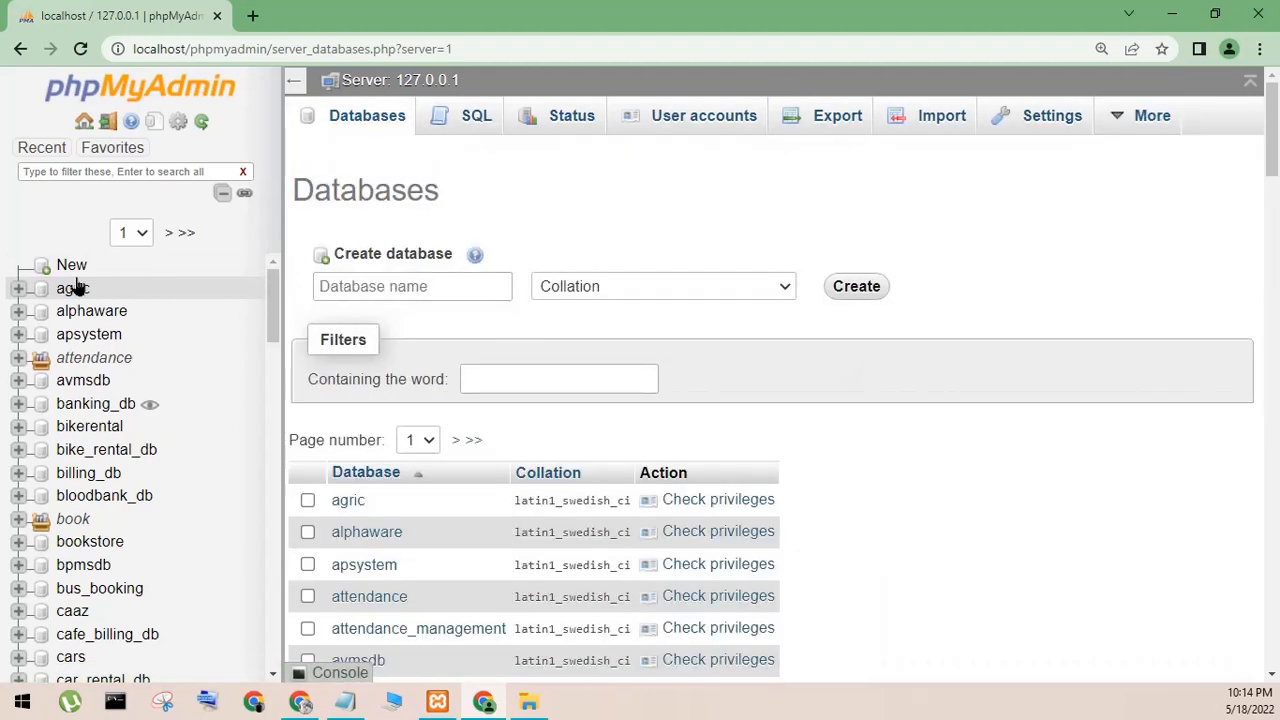
pyautogui.click(352, 293)
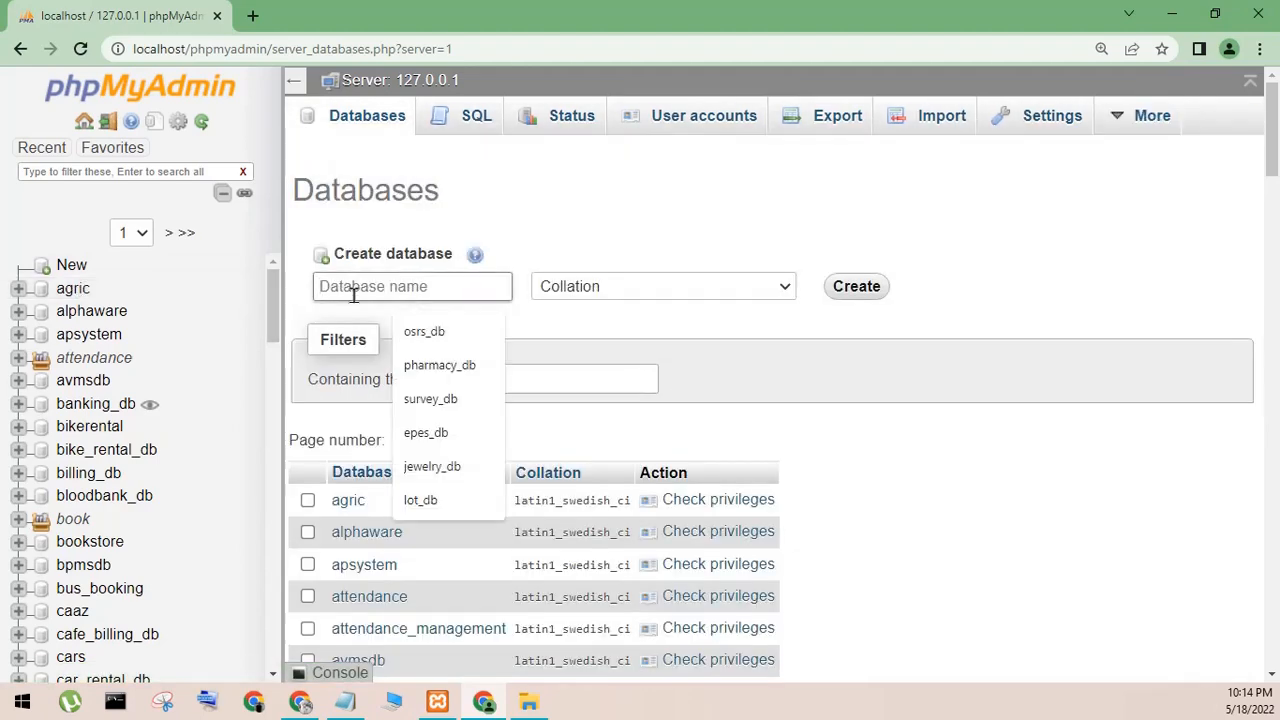
pyautogui.rightClick(352, 293)
pyautogui.click(400, 443)
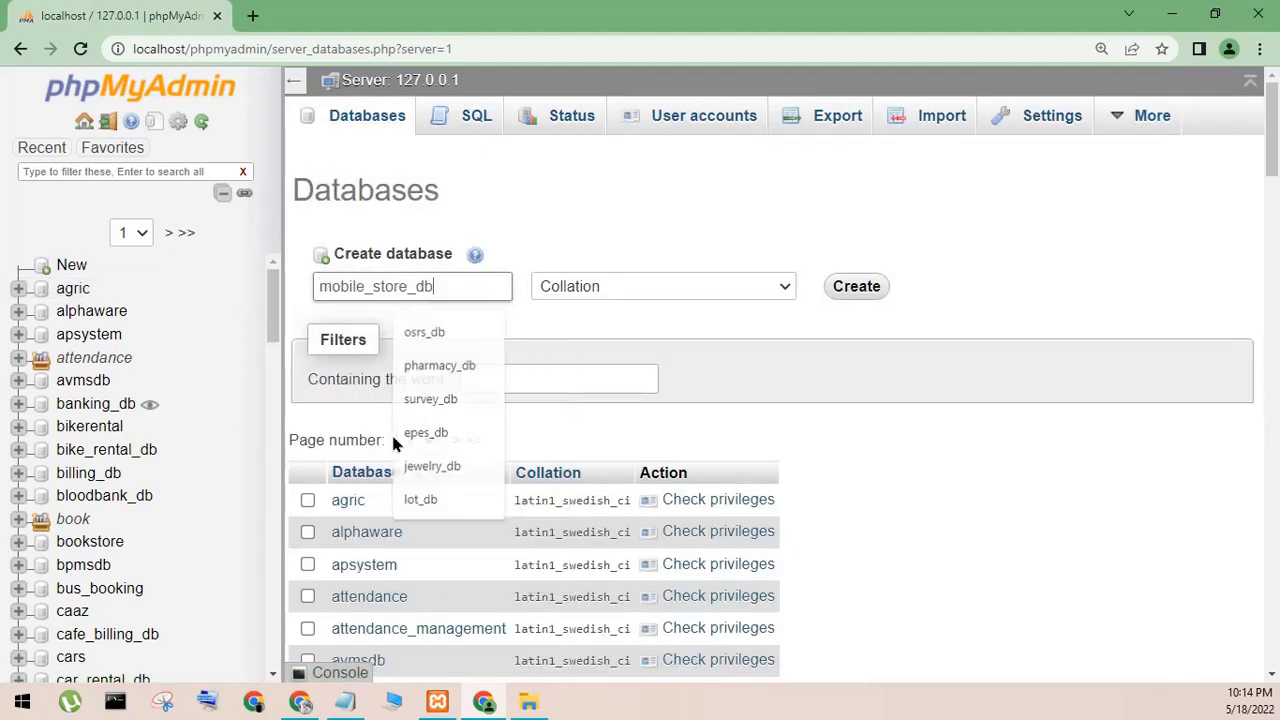
pyautogui.click(449, 338)
pyautogui.click(695, 298)
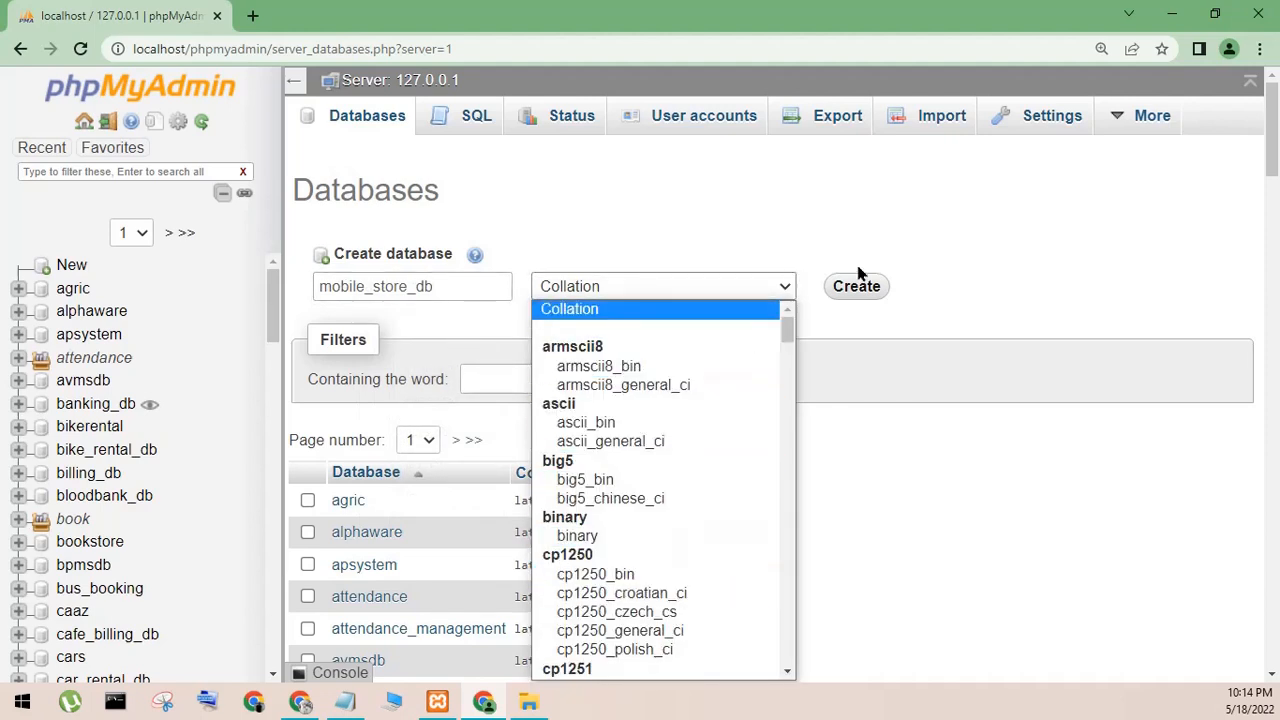
pyautogui.click(716, 310)
pyautogui.click(845, 294)
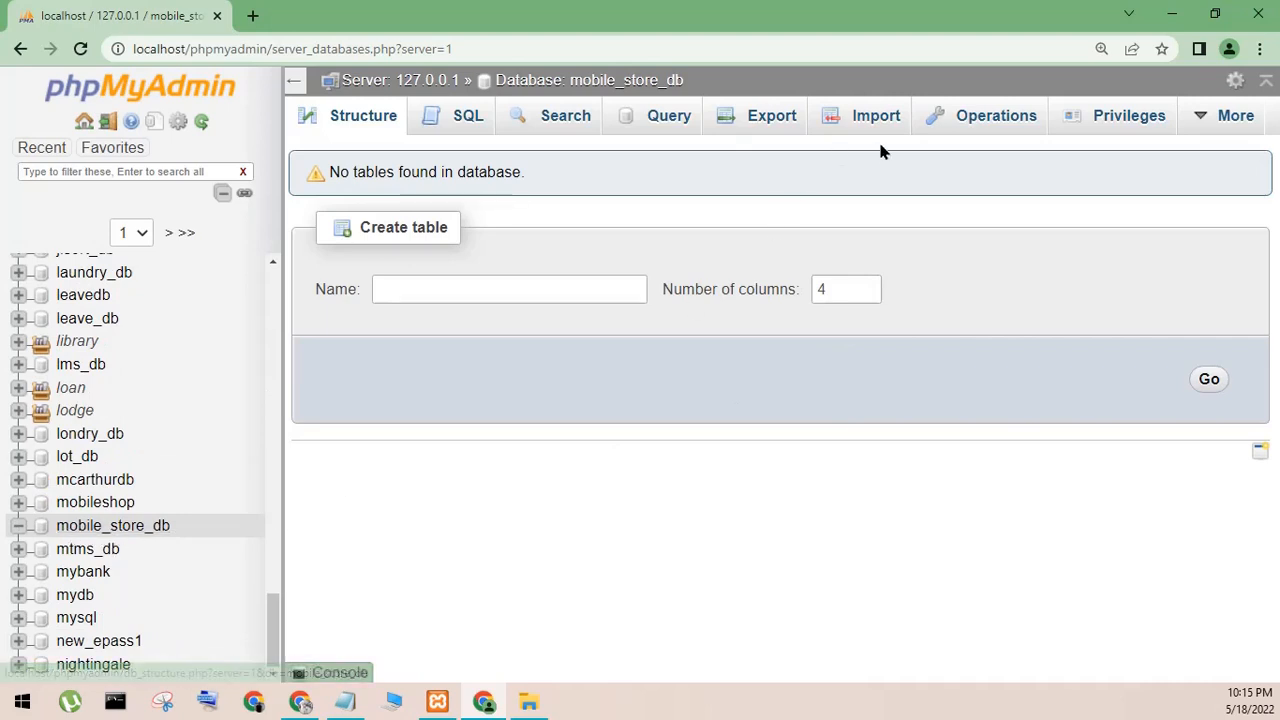
# - Open the import page for the mobile_store_db database and browse to the Desktop for the file to import
pyautogui.click(843, 119)
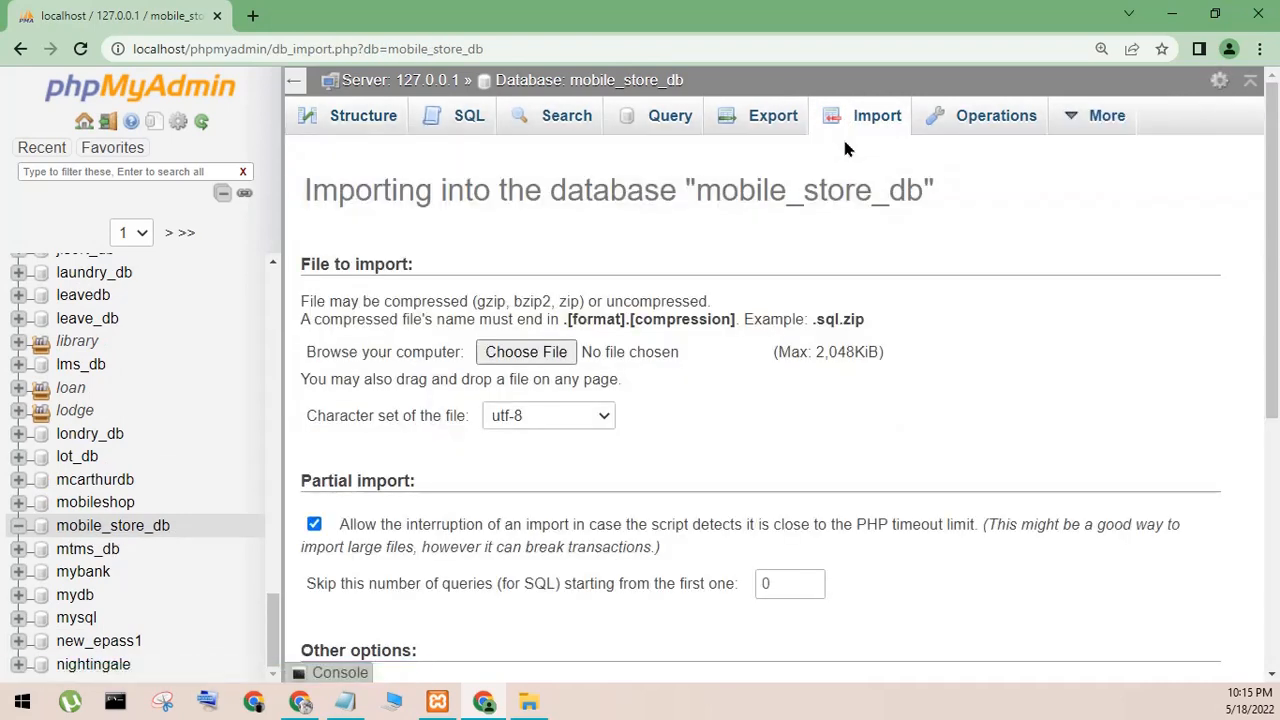
pyautogui.click(528, 701)
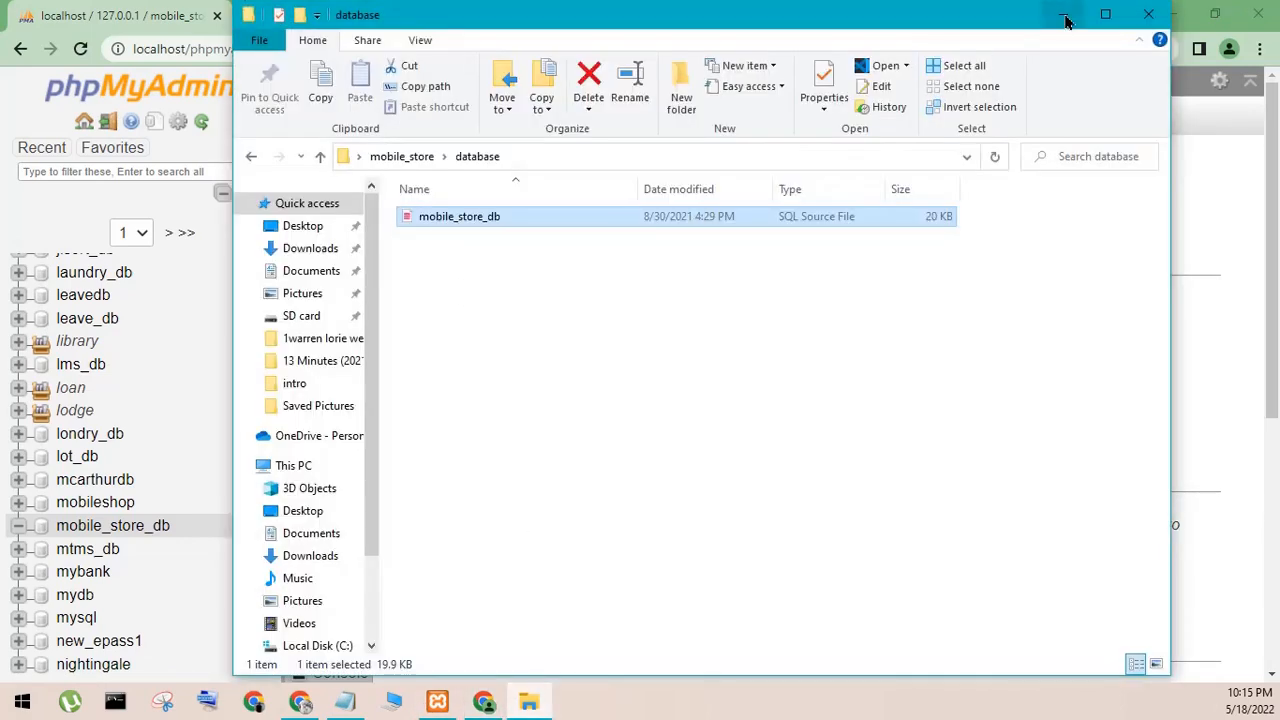
pyautogui.click(1064, 13)
pyautogui.click(500, 360)
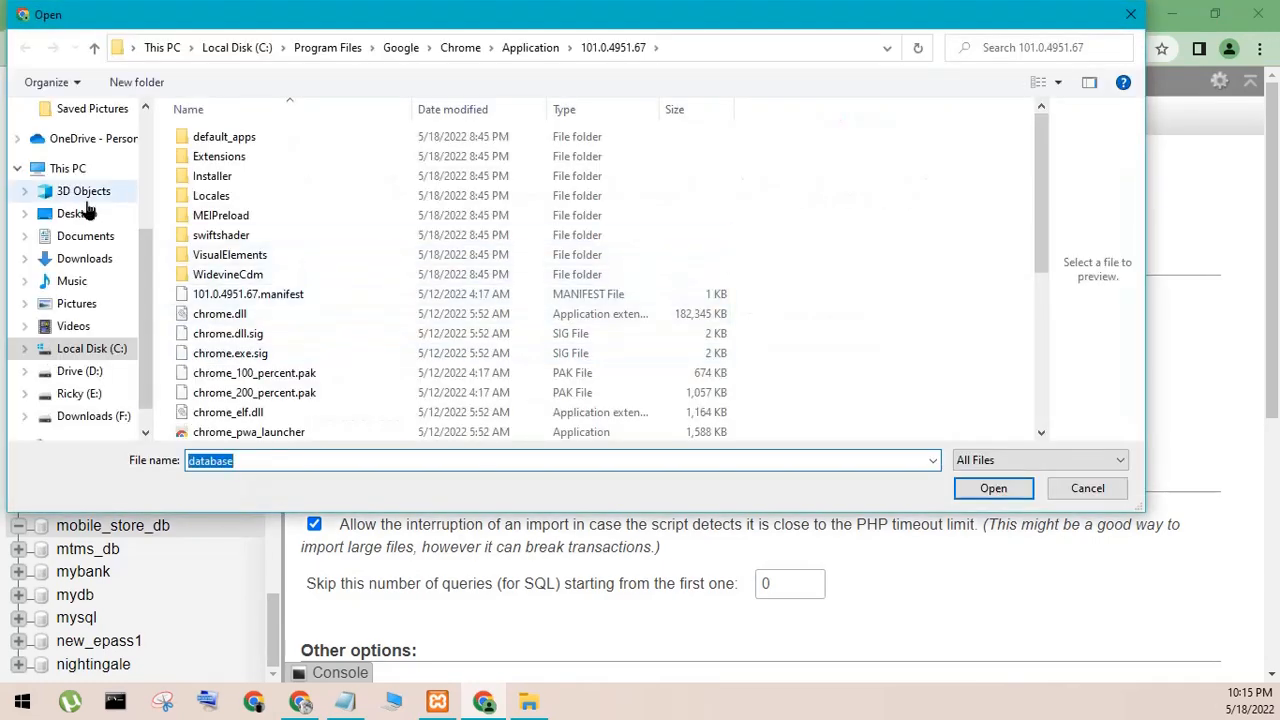
pyautogui.click(86, 210)
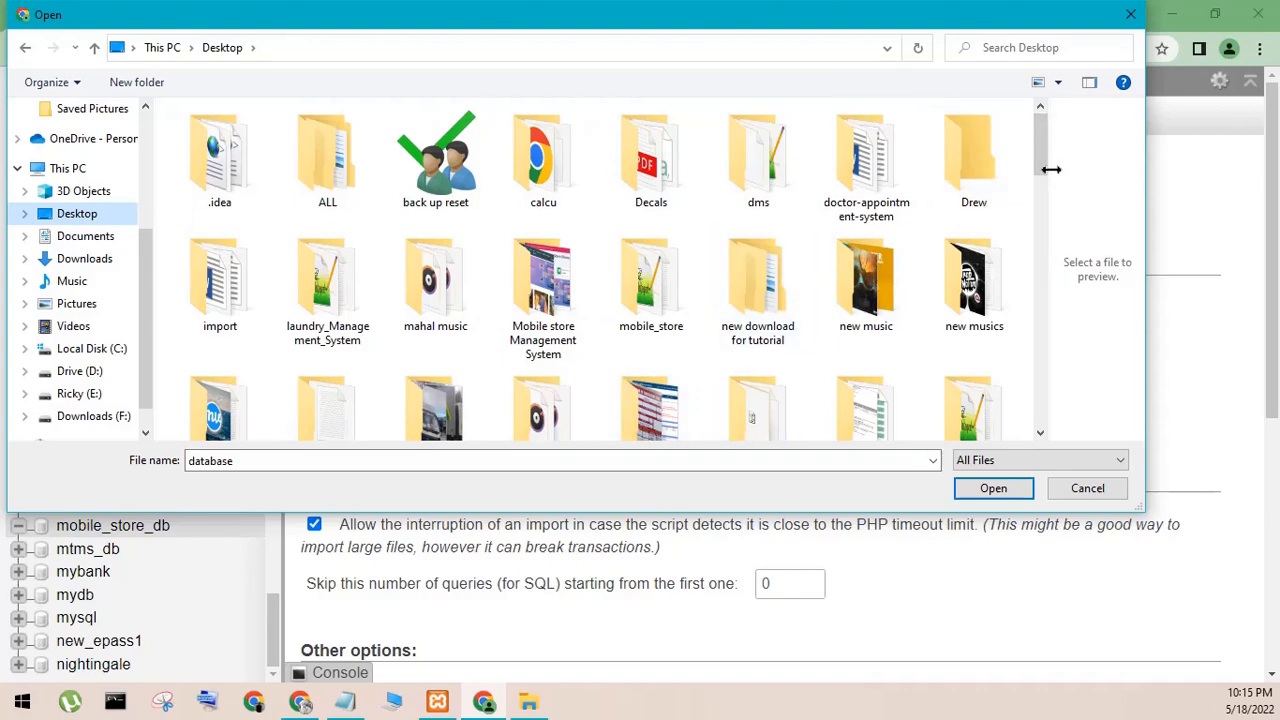
pyautogui.moveTo(1040, 152); pyautogui.dragTo(1035, 175)
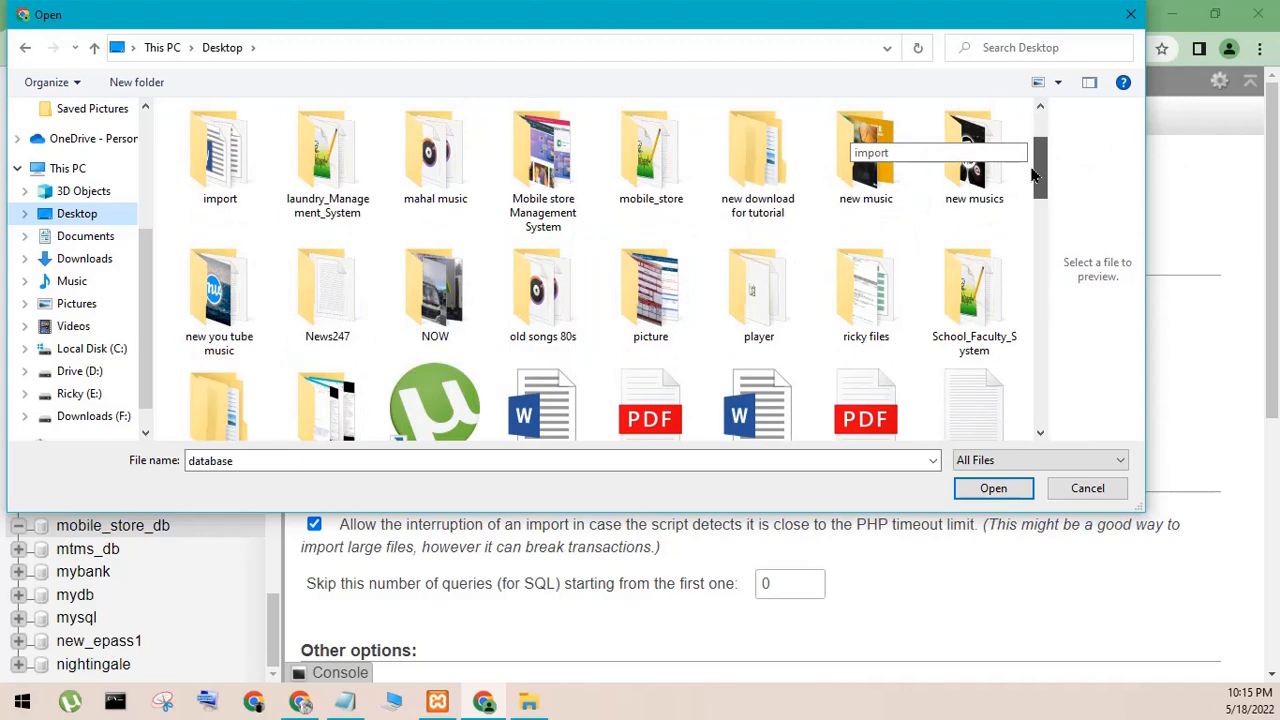
pyautogui.moveTo(1035, 175); pyautogui.dragTo(1037, 277)
pyautogui.moveTo(1038, 279)
pyautogui.mouseDown()
pyautogui.moveTo(1053, 362)
pyautogui.moveTo(1062, 163)
pyautogui.mouseUp()
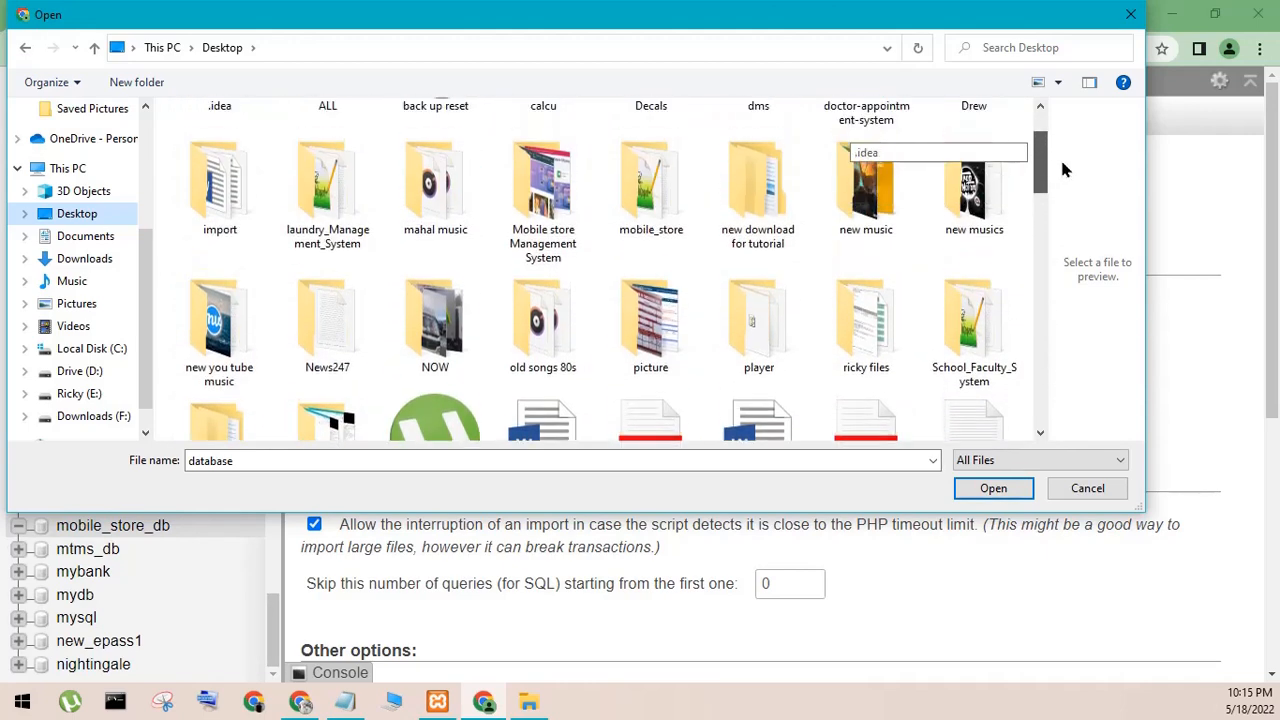
pyautogui.doubleClick(563, 178)
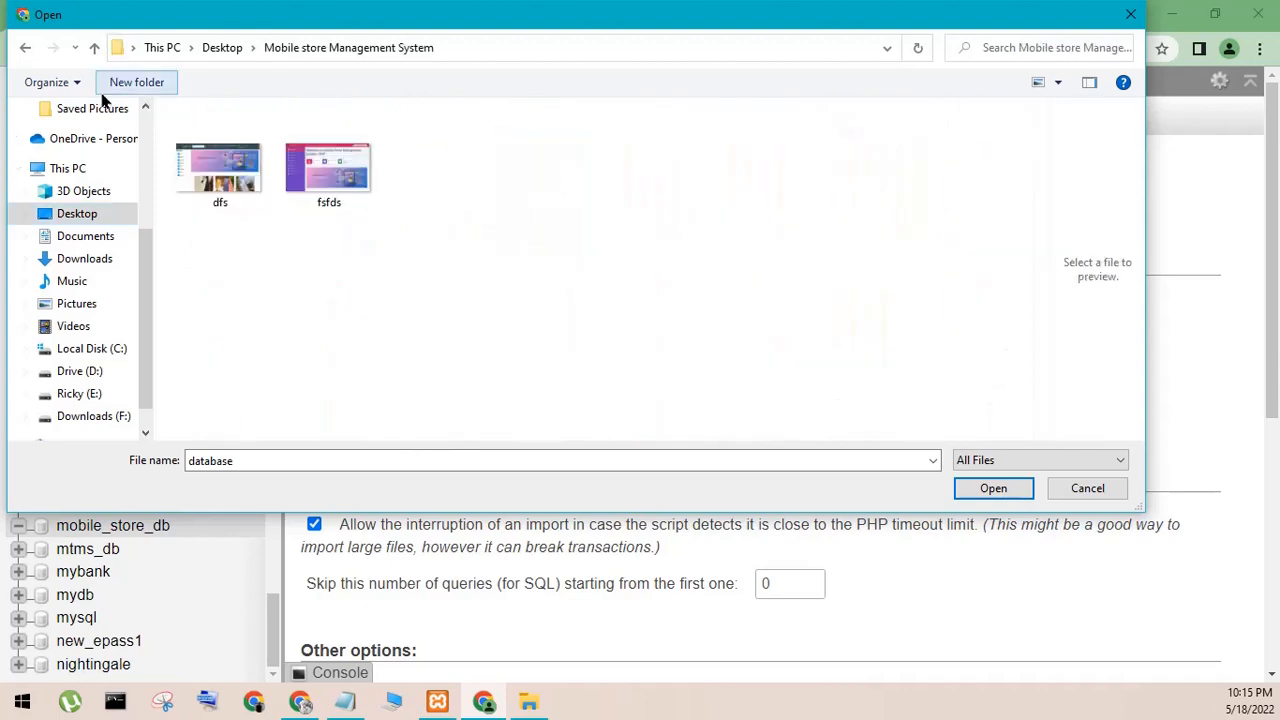
pyautogui.click(25, 47)
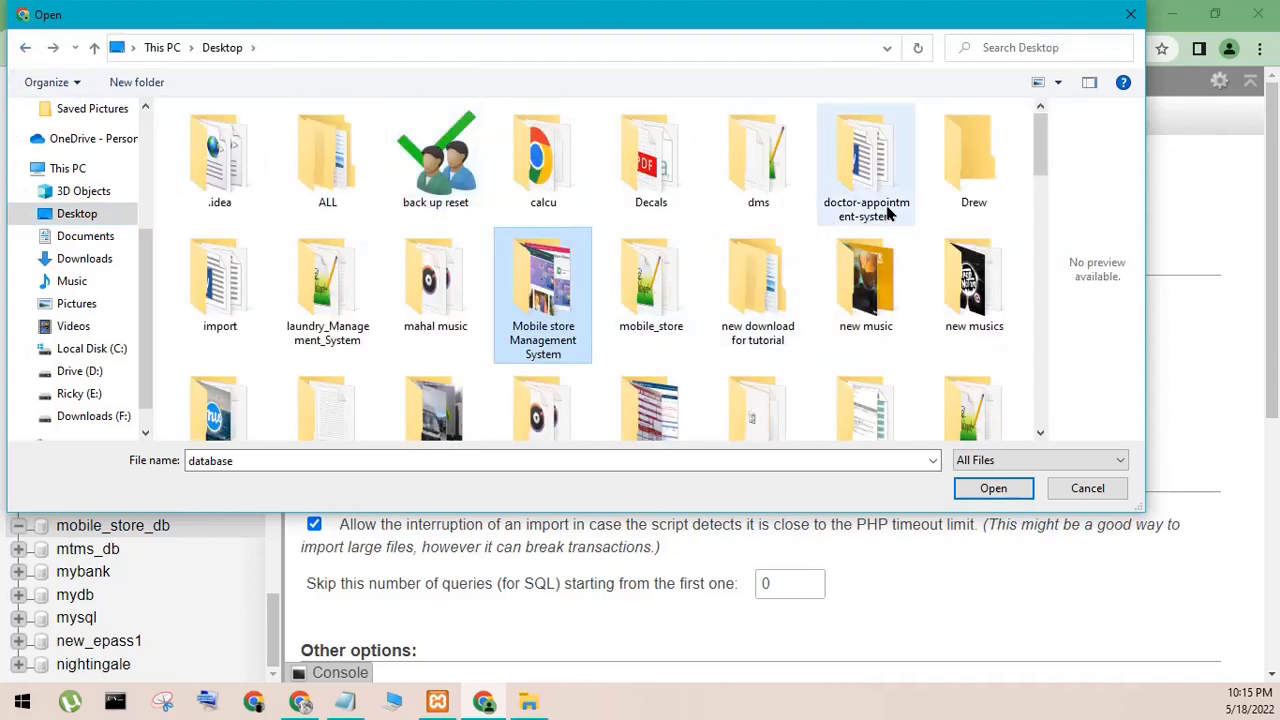
pyautogui.click(1032, 144)
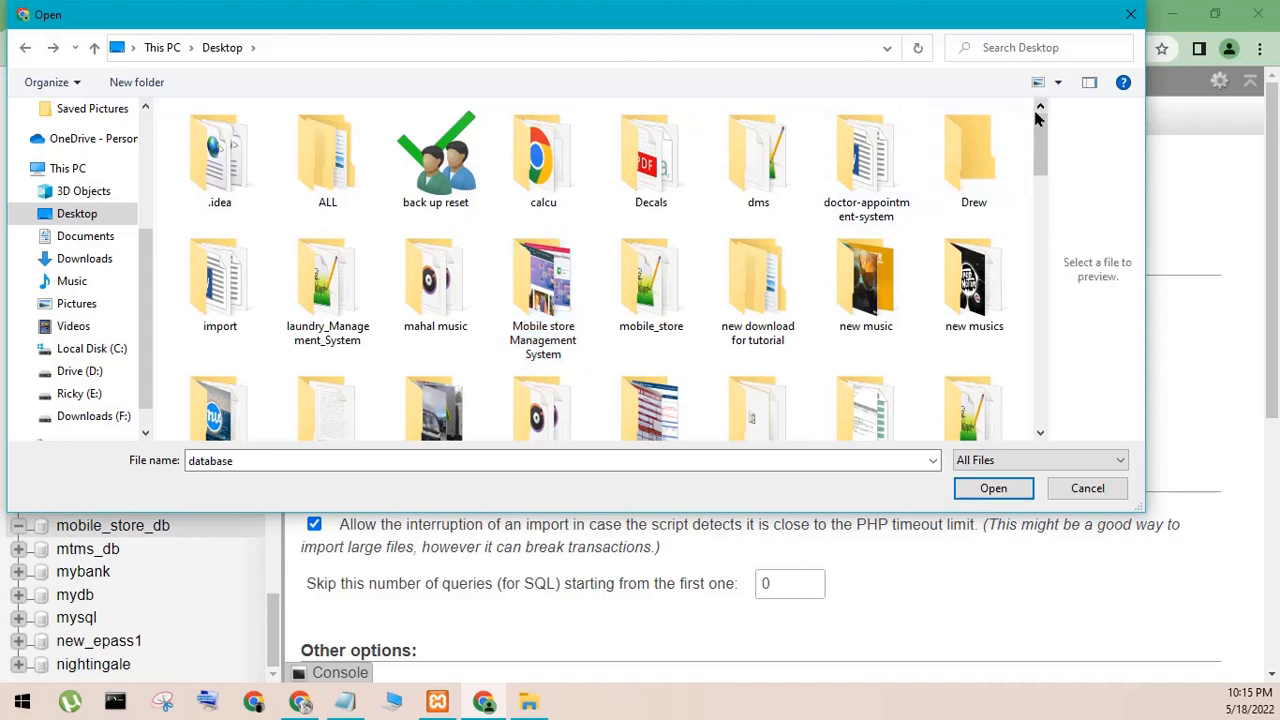
# - Choose the mobile_store_db SQL file from the database folder inside mobile_store and run the import in SQL format
pyautogui.click(683, 320)
pyautogui.doubleClick(683, 320)
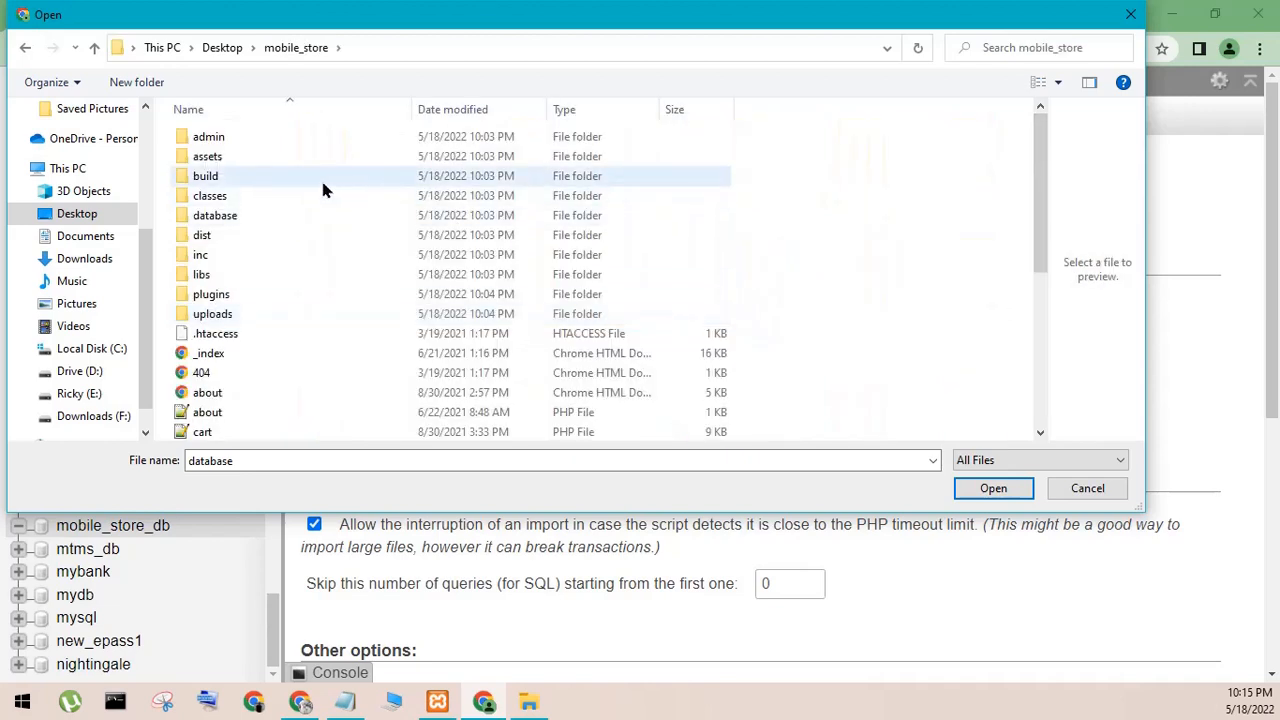
pyautogui.doubleClick(277, 218)
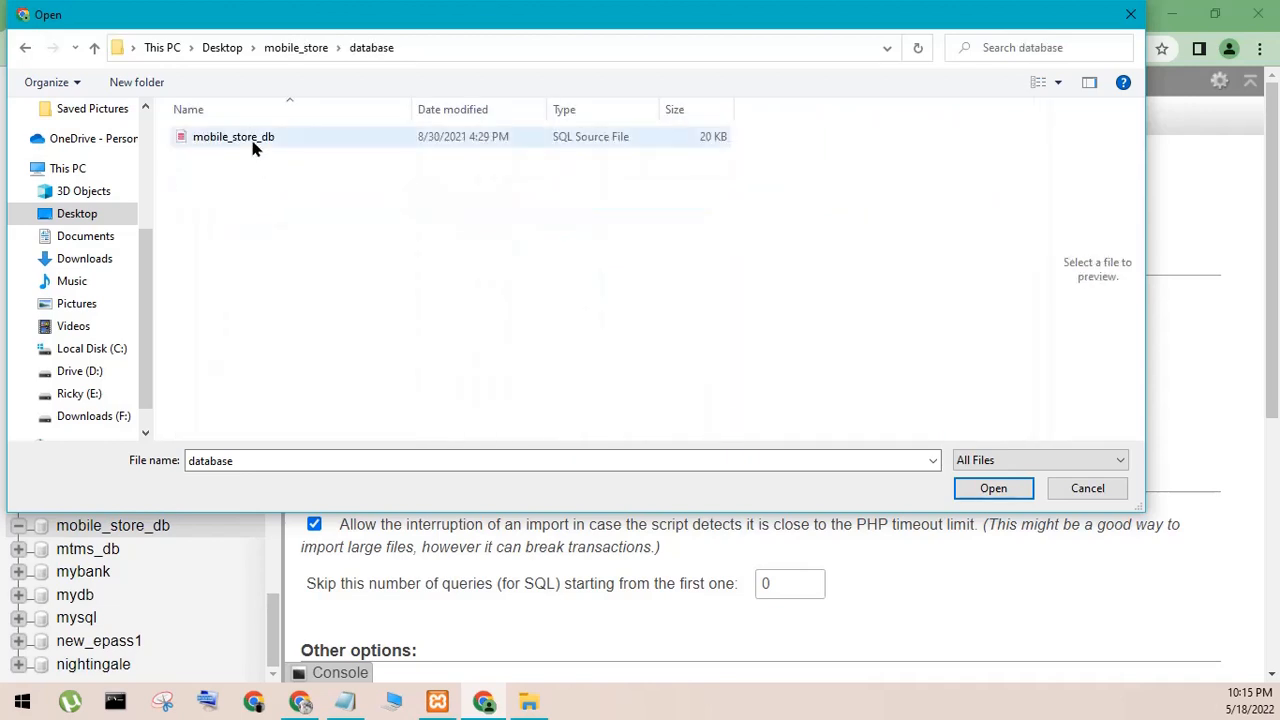
pyautogui.click(262, 140)
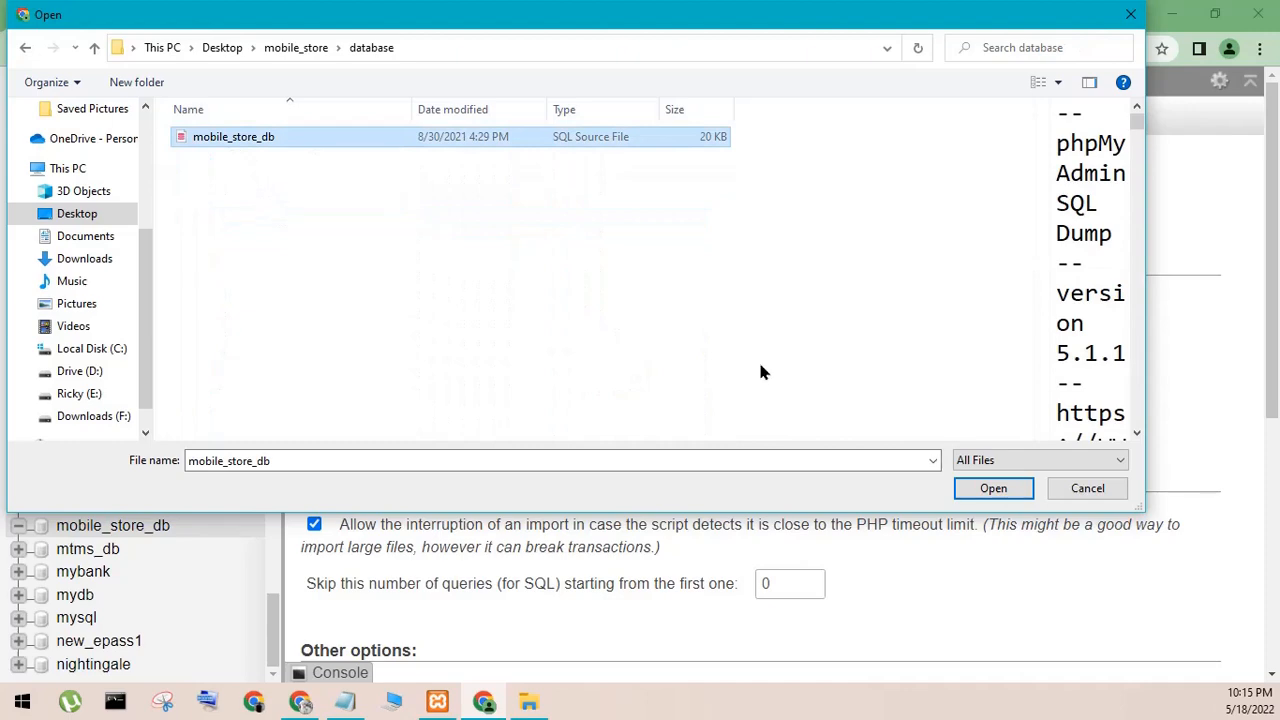
pyautogui.click(985, 488)
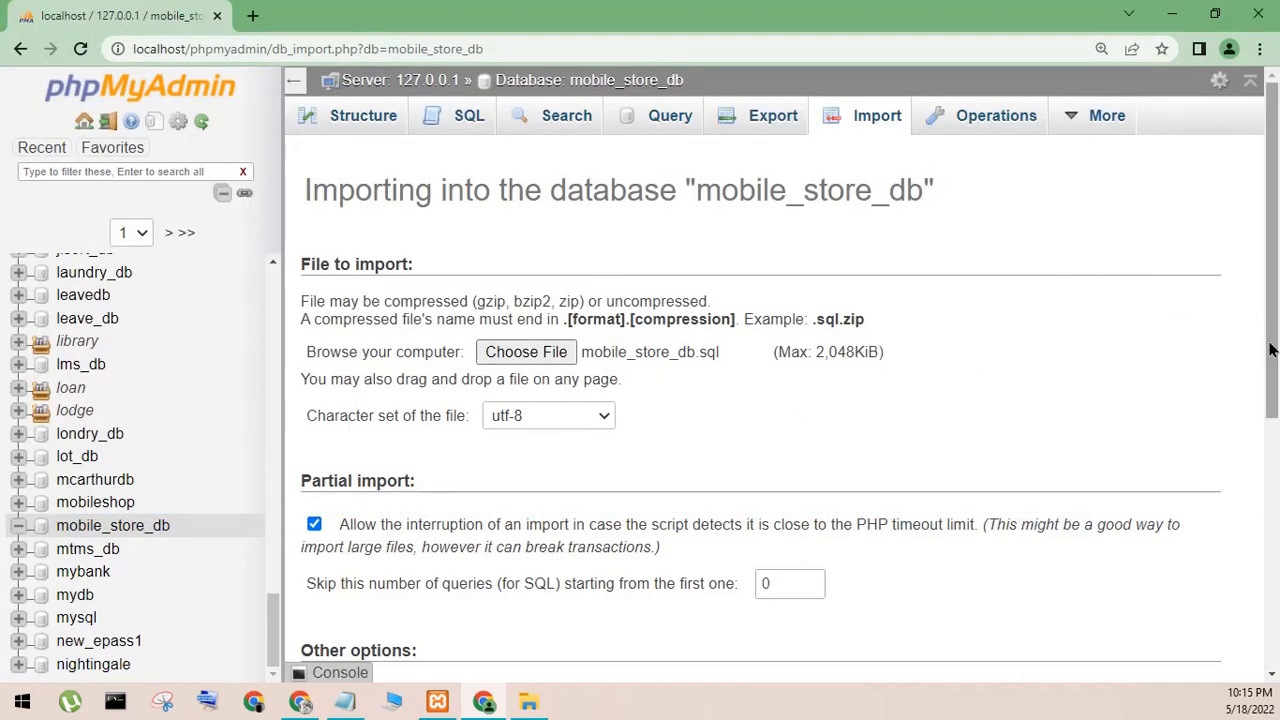
pyautogui.moveTo(1271, 330); pyautogui.dragTo(1258, 600)
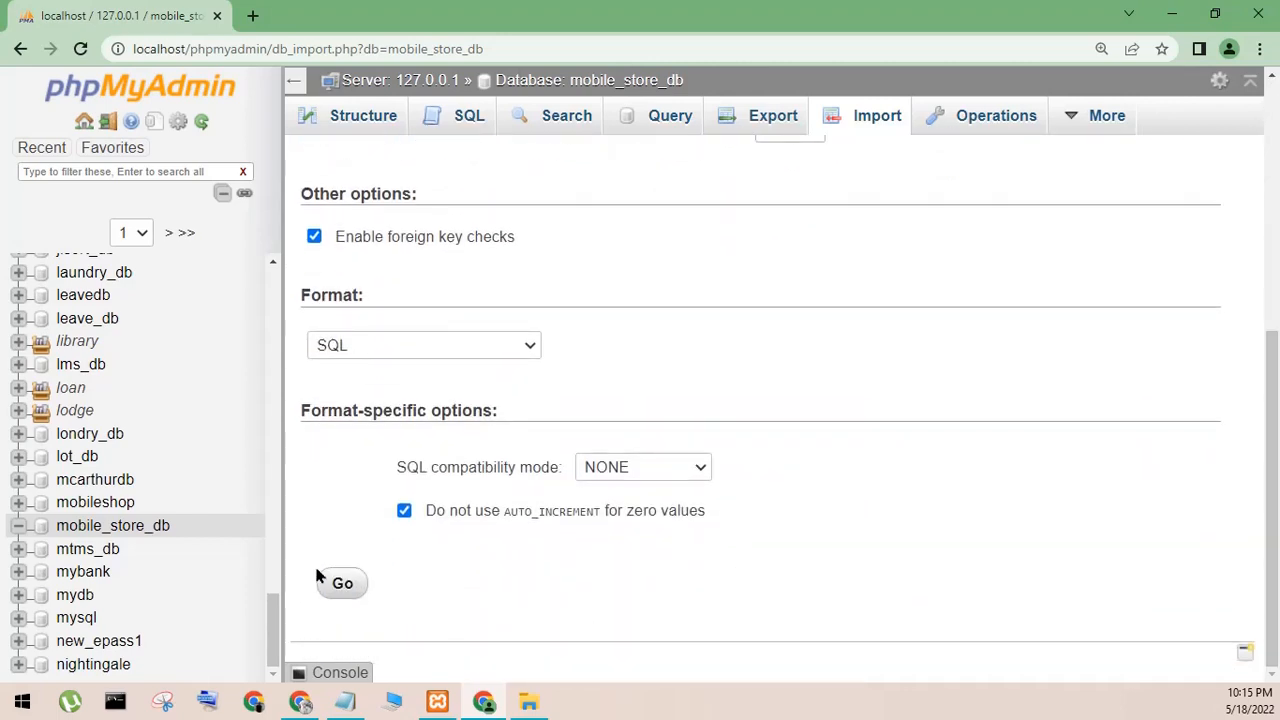
pyautogui.click(331, 595)
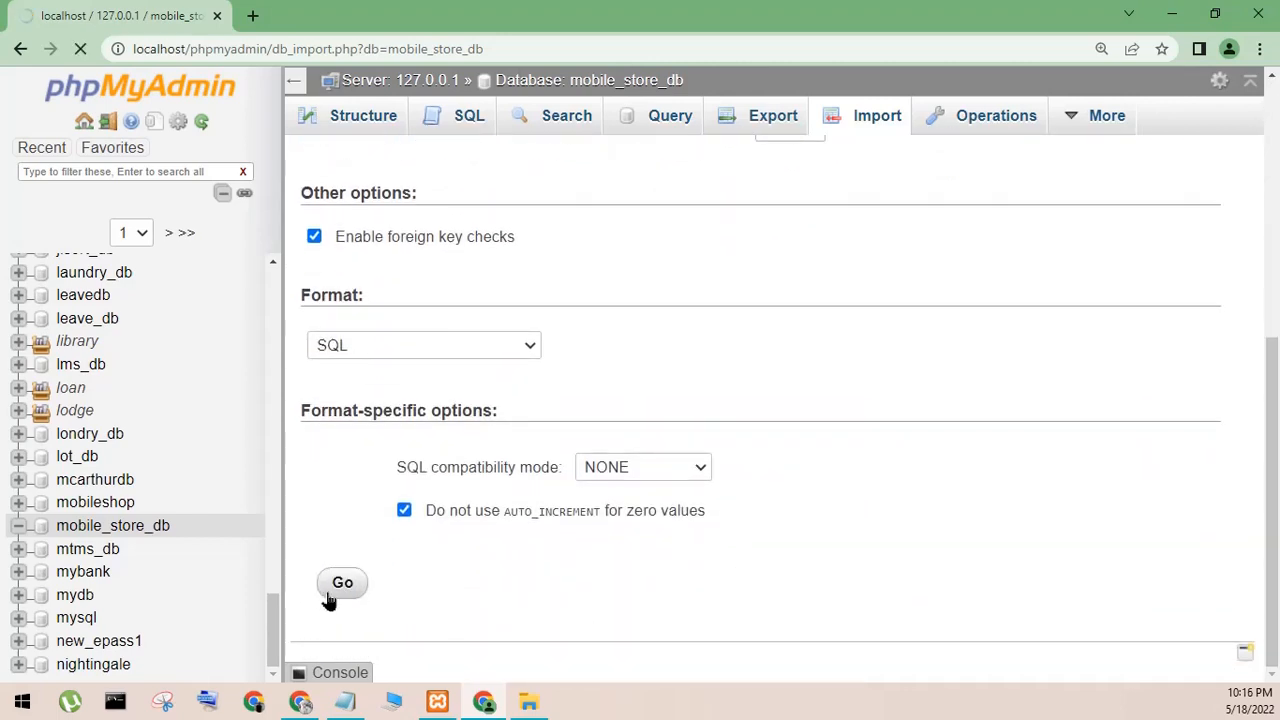
# - Write the note "wait to succes import" in Notepad in place of the existing text, then clear it and minimize Notepad
pyautogui.click(345, 701)
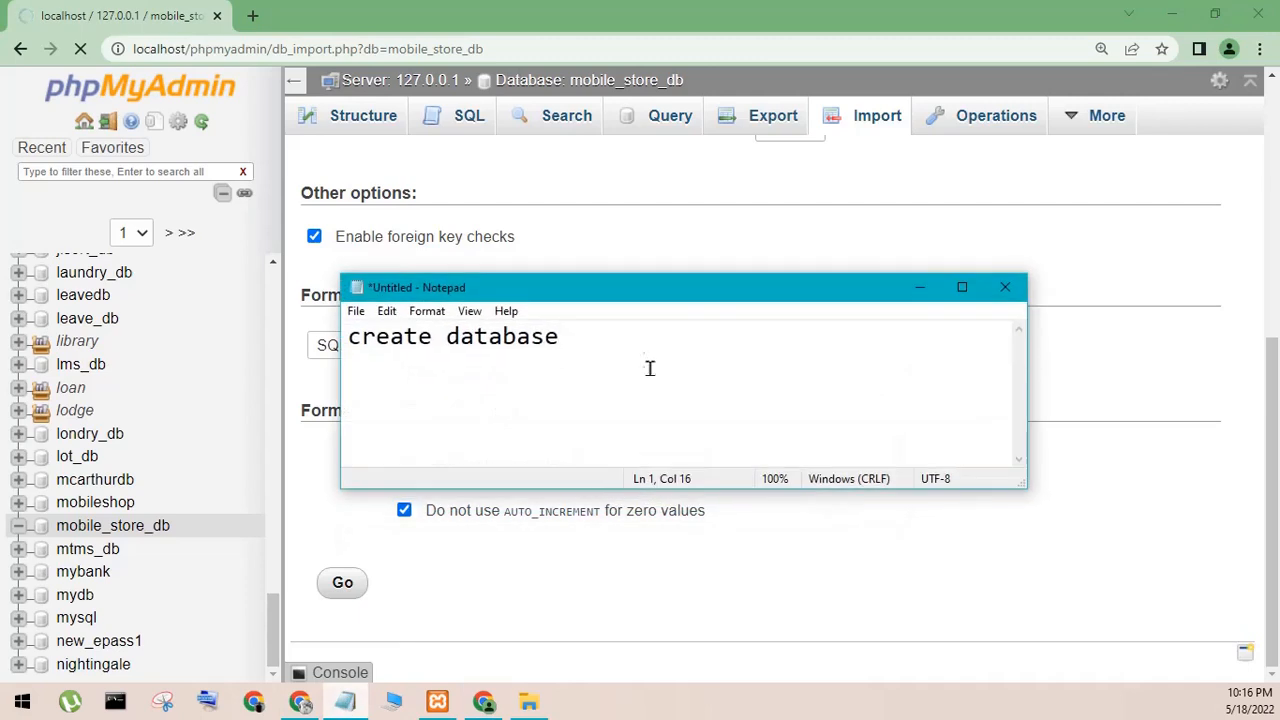
pyautogui.hotkey('ctrl', 'a')
pyautogui.write('wait ')
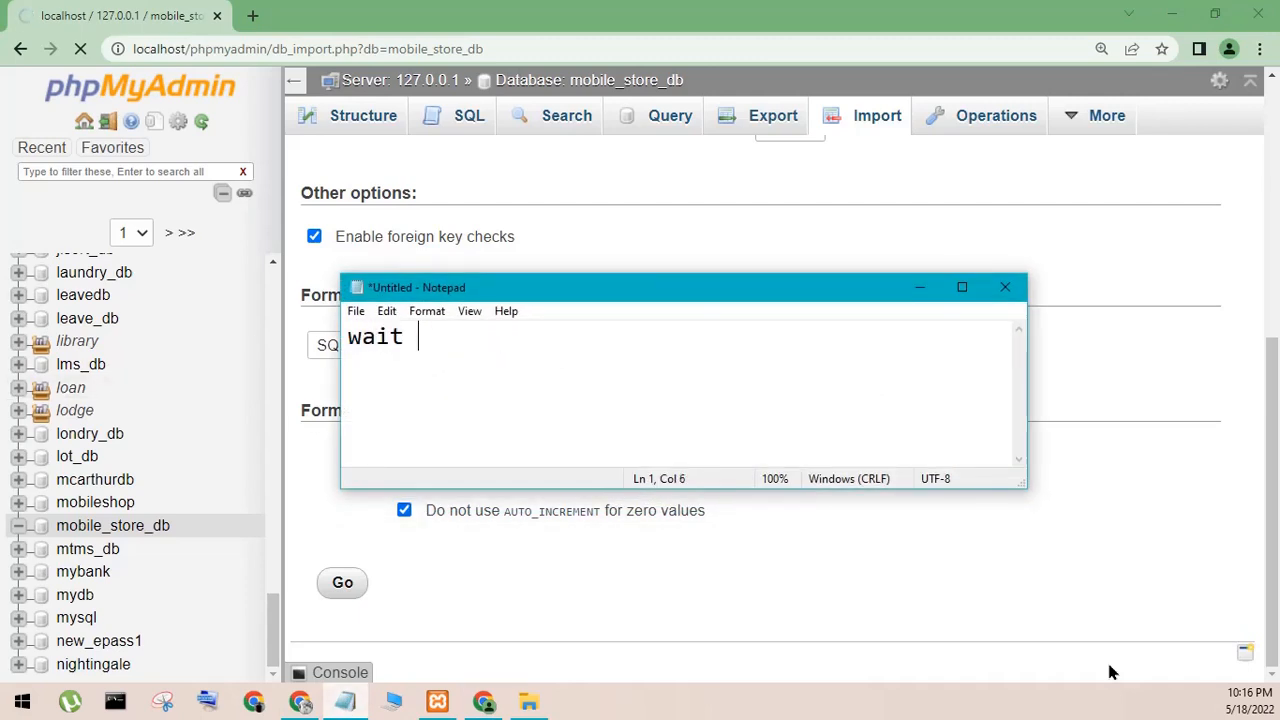
pyautogui.write('otto succs')
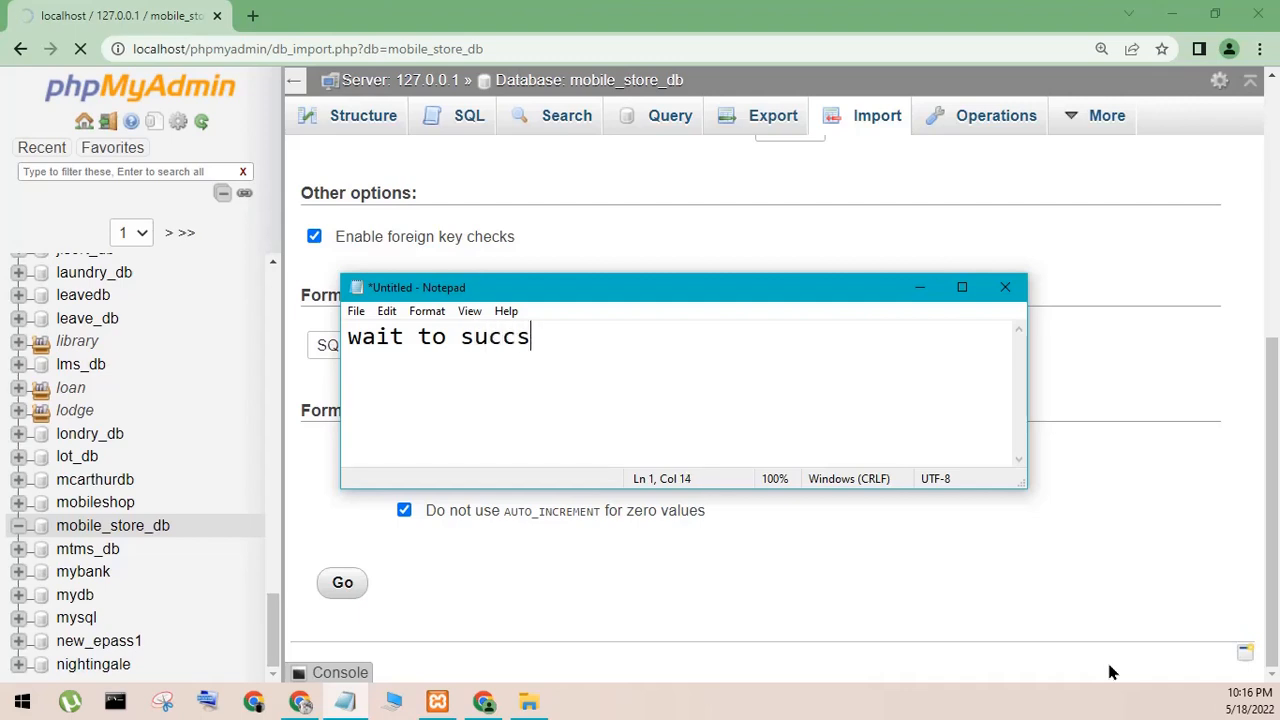
pyautogui.write('ses')
pyautogui.press('BackSpace')
pyautogui.press('BackSpace')
pyautogui.press('BackSpace')
pyautogui.press('BackSpace')
pyautogui.write('es import')
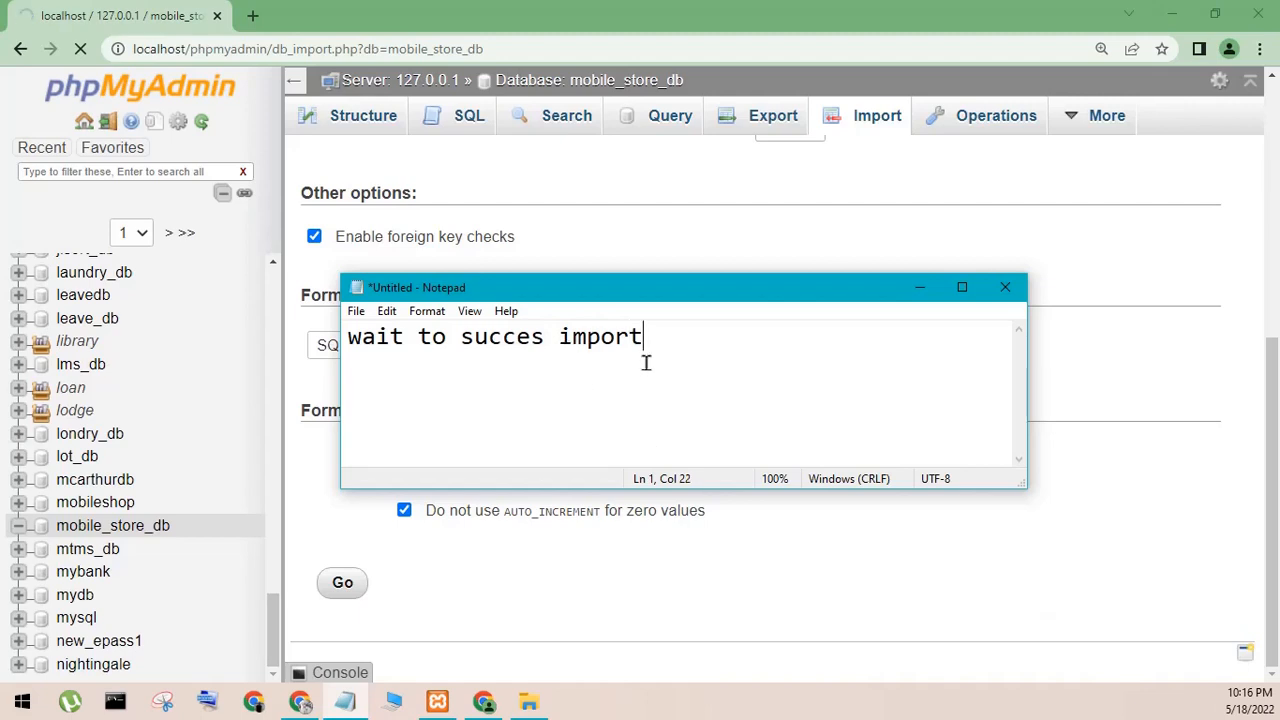
pyautogui.moveTo(646, 363); pyautogui.dragTo(271, 363)
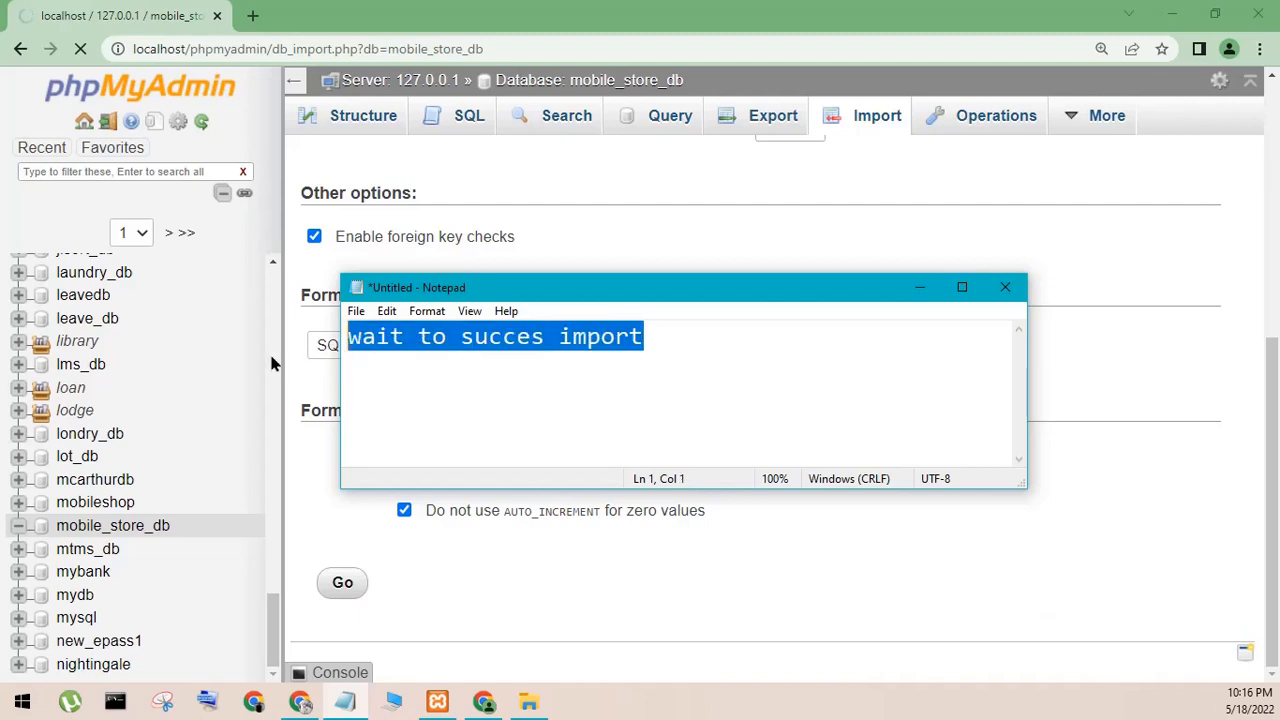
pyautogui.press('BackSpace')
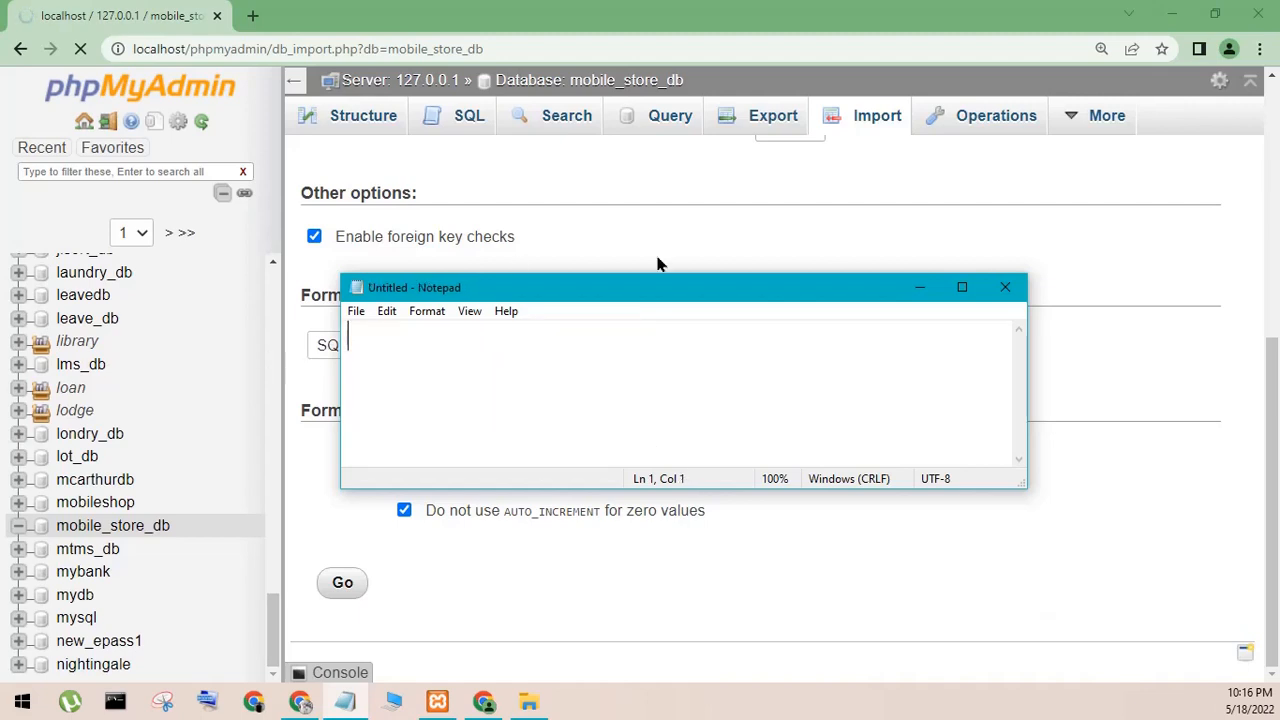
pyautogui.click(919, 294)
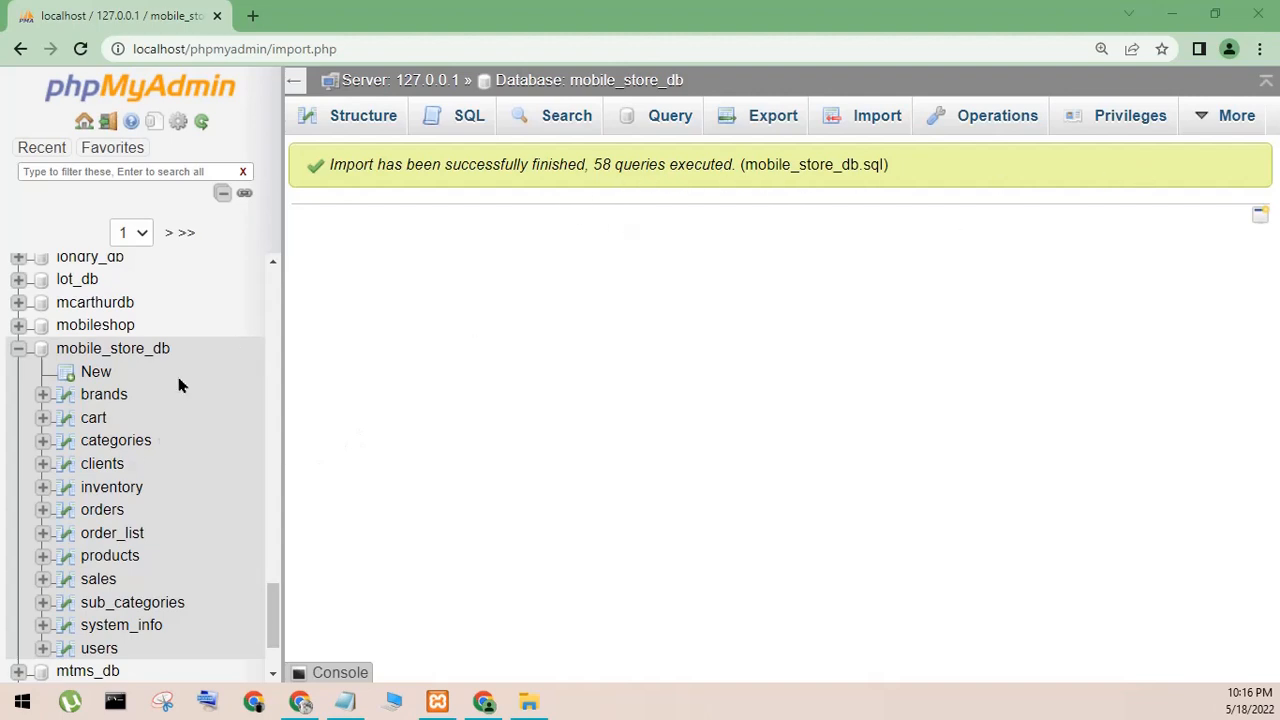
# - Browse the brands, cart, clients, users and inventory tables of the mobile_store_db database, and minimize the browser
pyautogui.click(104, 399)
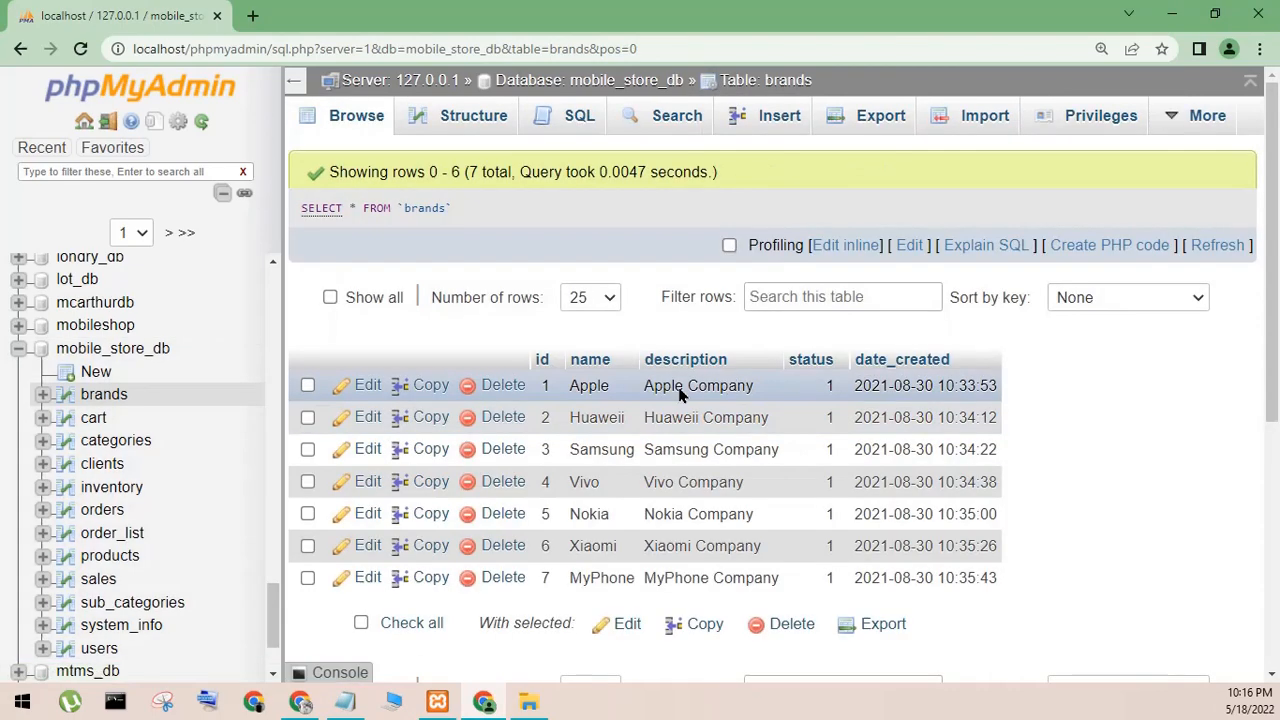
pyautogui.click(84, 420)
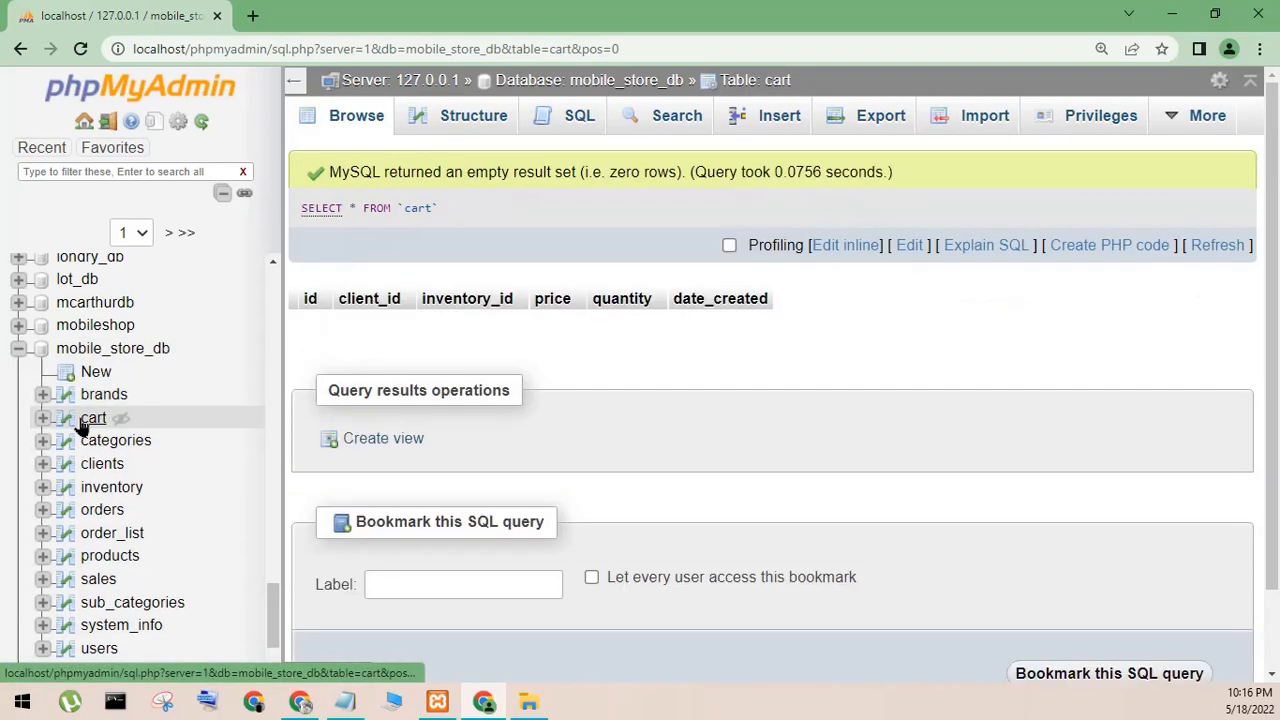
pyautogui.click(118, 472)
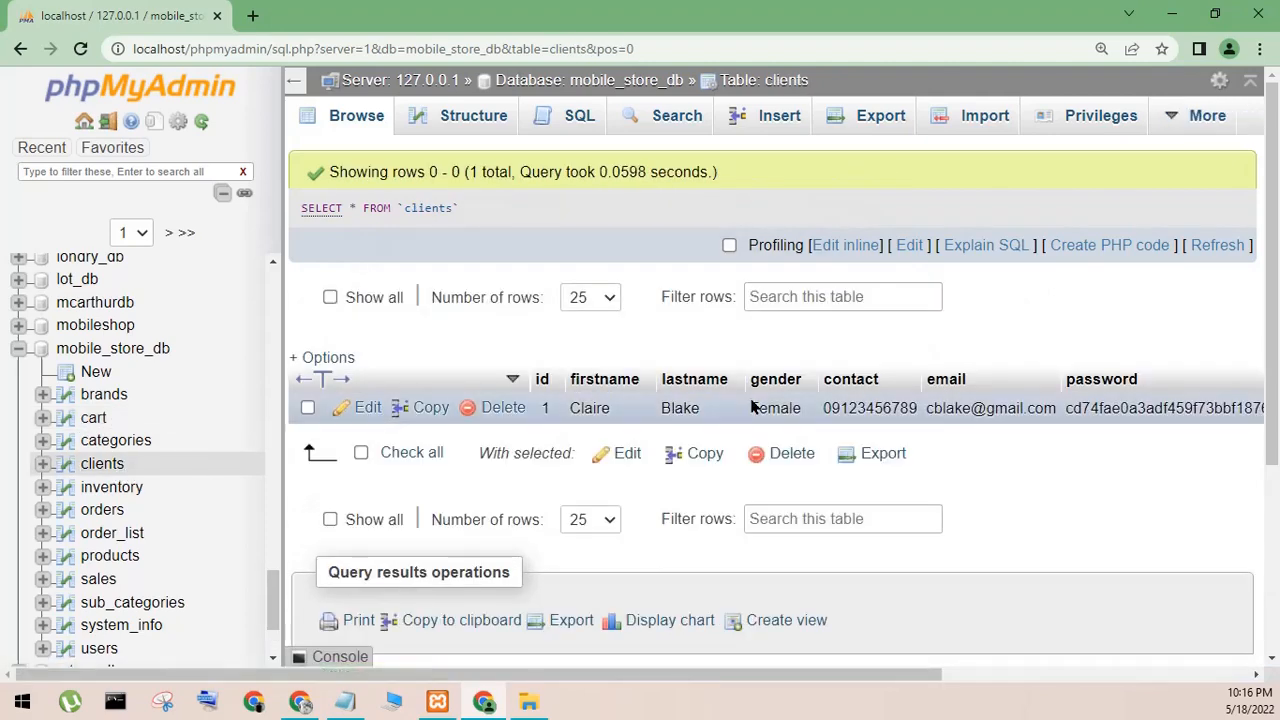
pyautogui.scroll(-3, 277, 607)
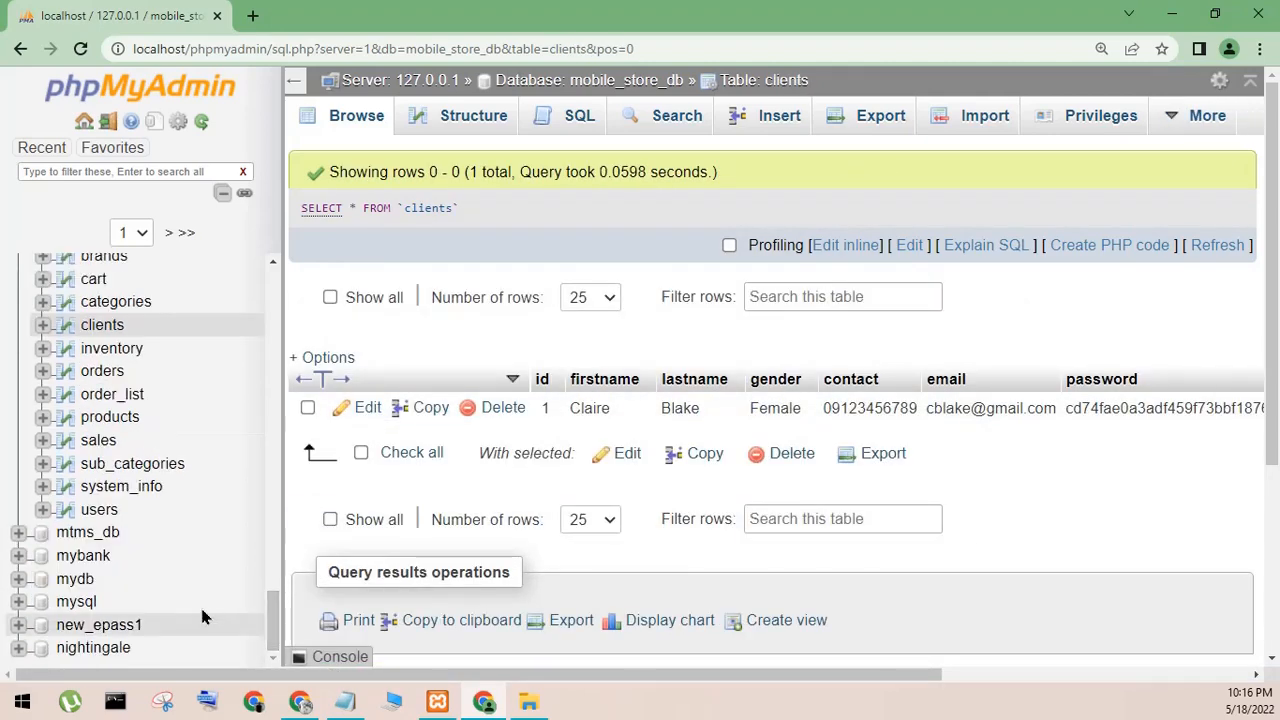
pyautogui.click(88, 511)
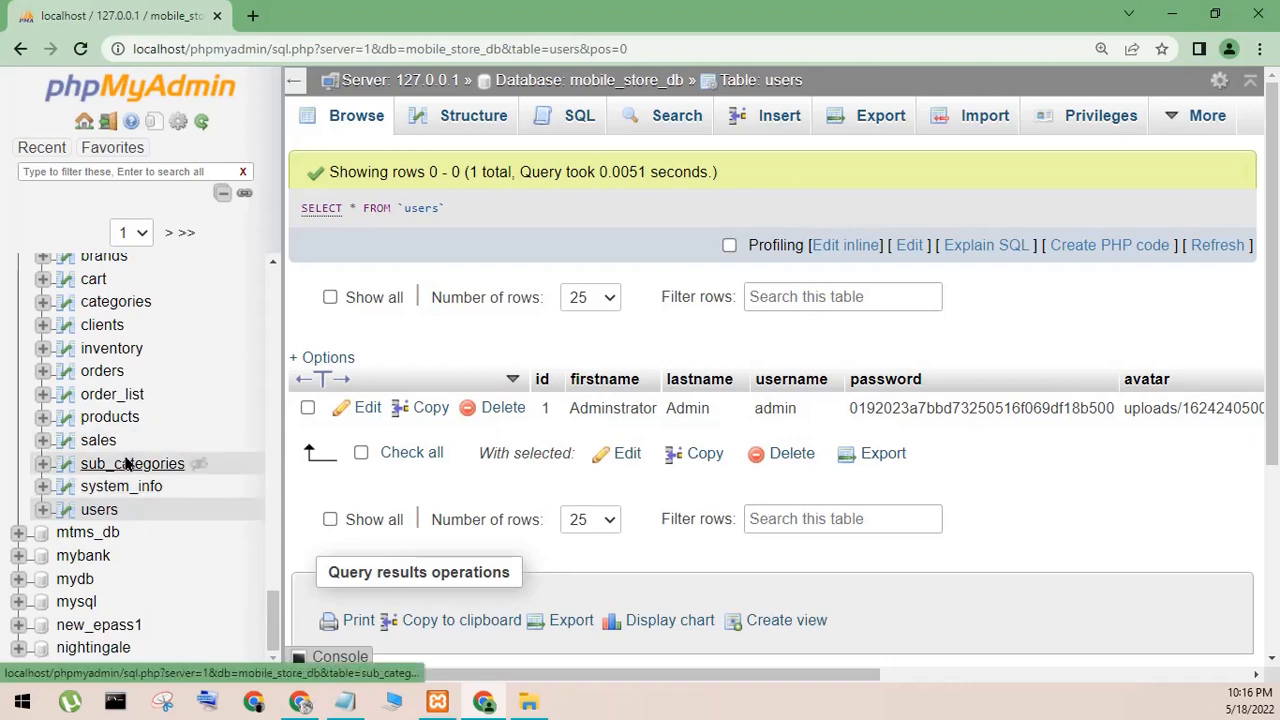
pyautogui.click(120, 350)
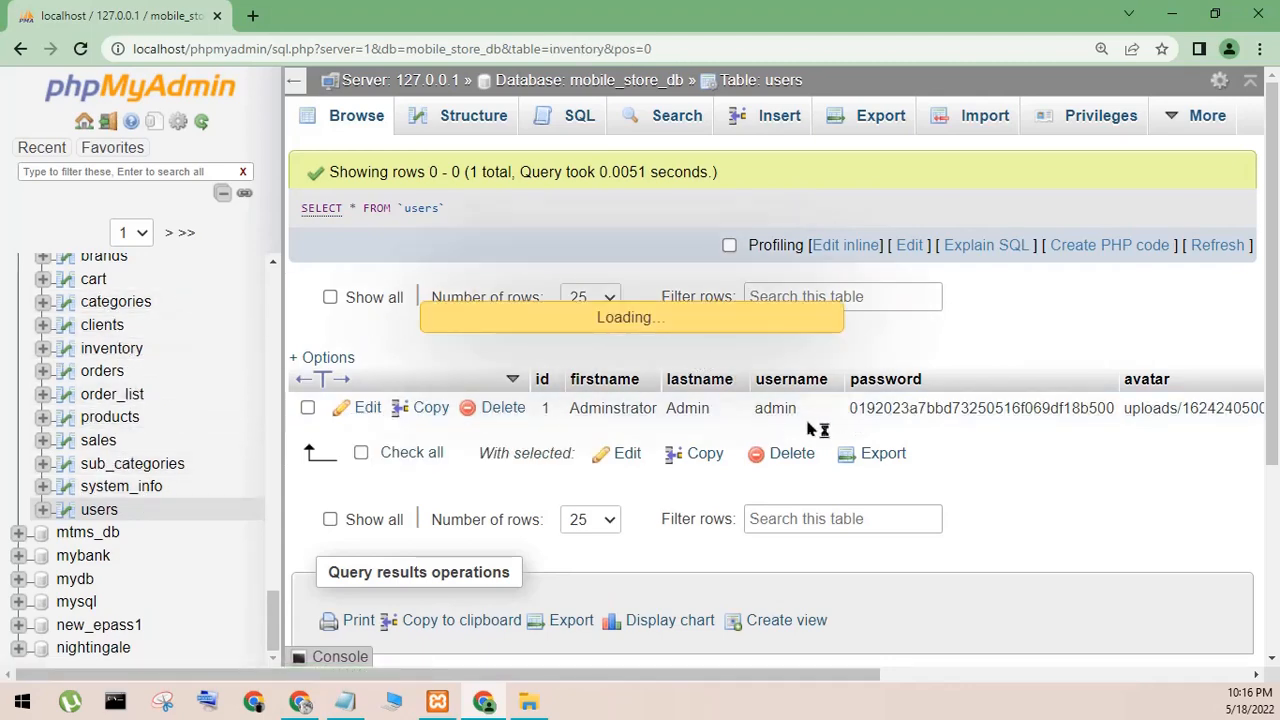
pyautogui.click(1170, 14)
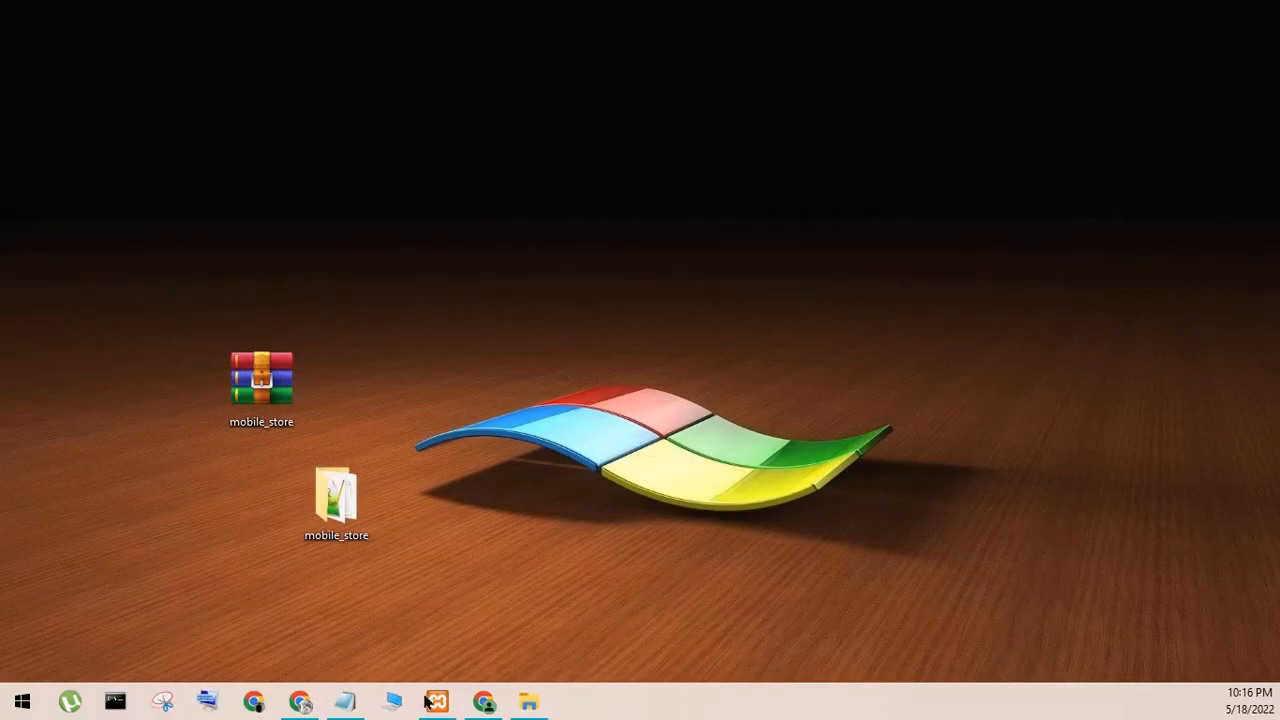
# - Write the note "my xampp instal in drive" in Notepad, then cut the text and minimize Notepad
pyautogui.click(345, 701)
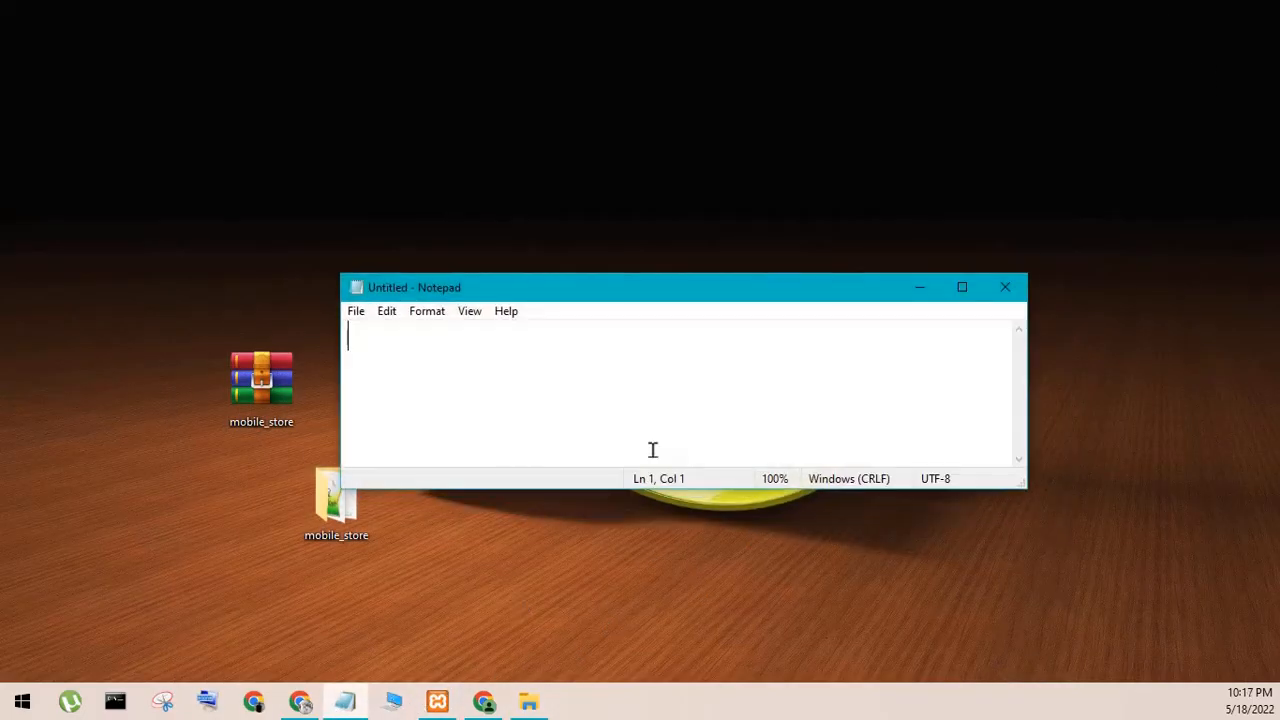
pyautogui.write('my x')
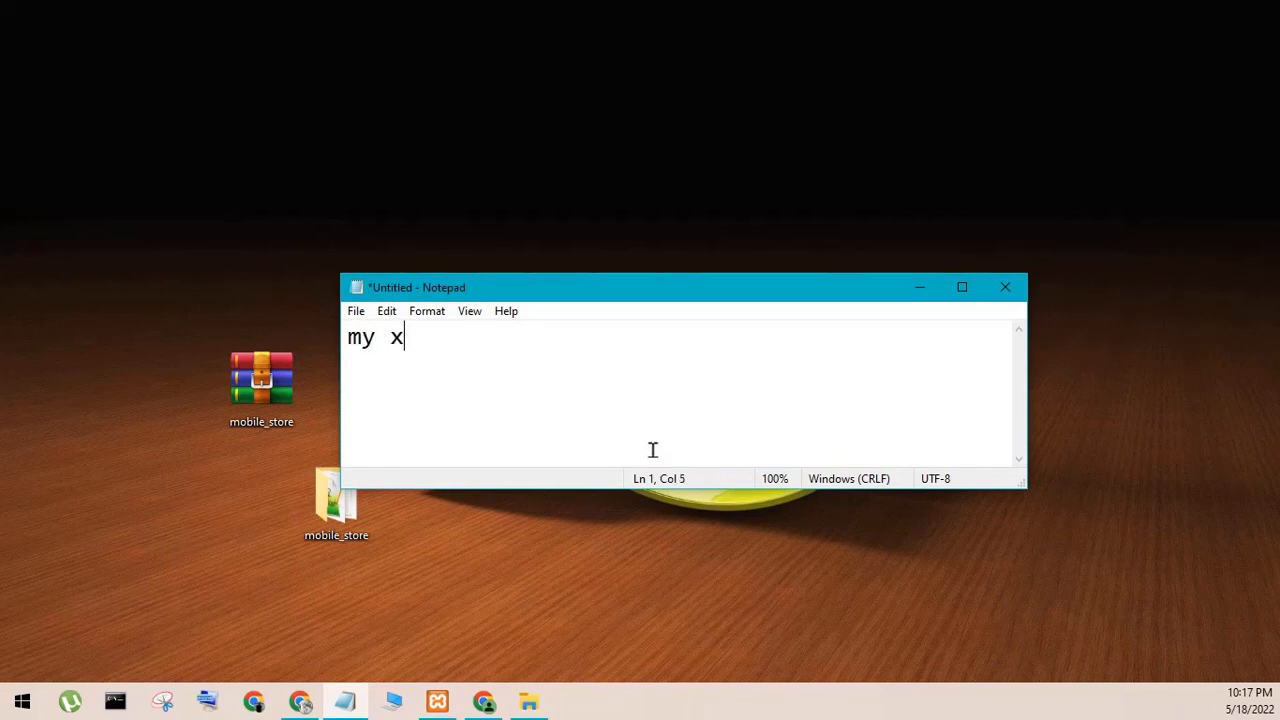
pyautogui.write('ampp ins')
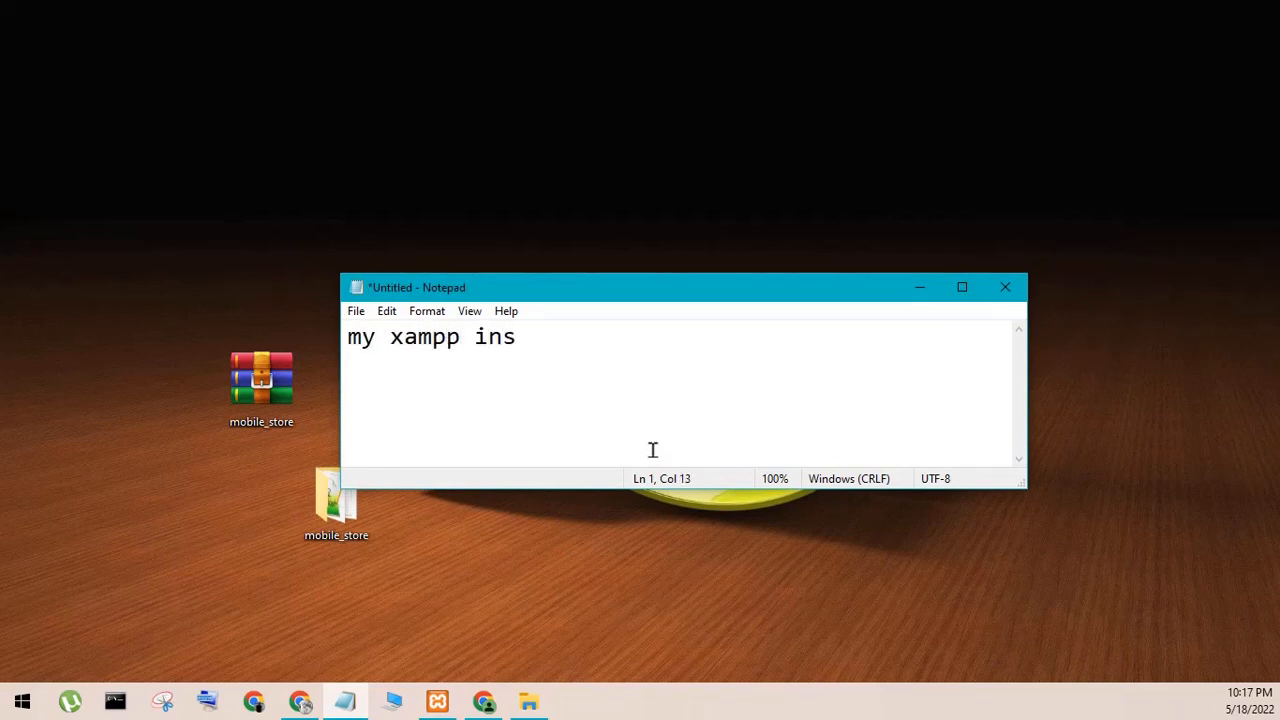
pyautogui.write('tal in dr')
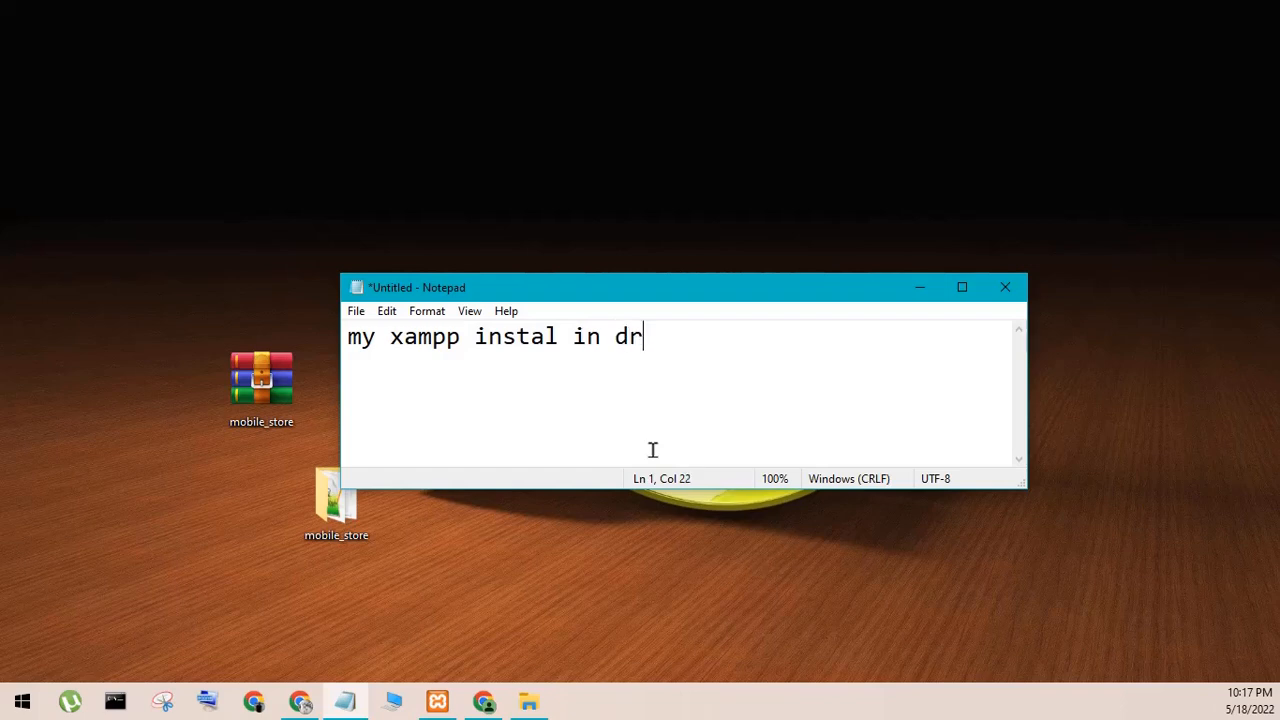
pyautogui.write('ive E')
pyautogui.moveTo(860, 385); pyautogui.dragTo(252, 503)
pyautogui.hotkey('ctrl', 'x')
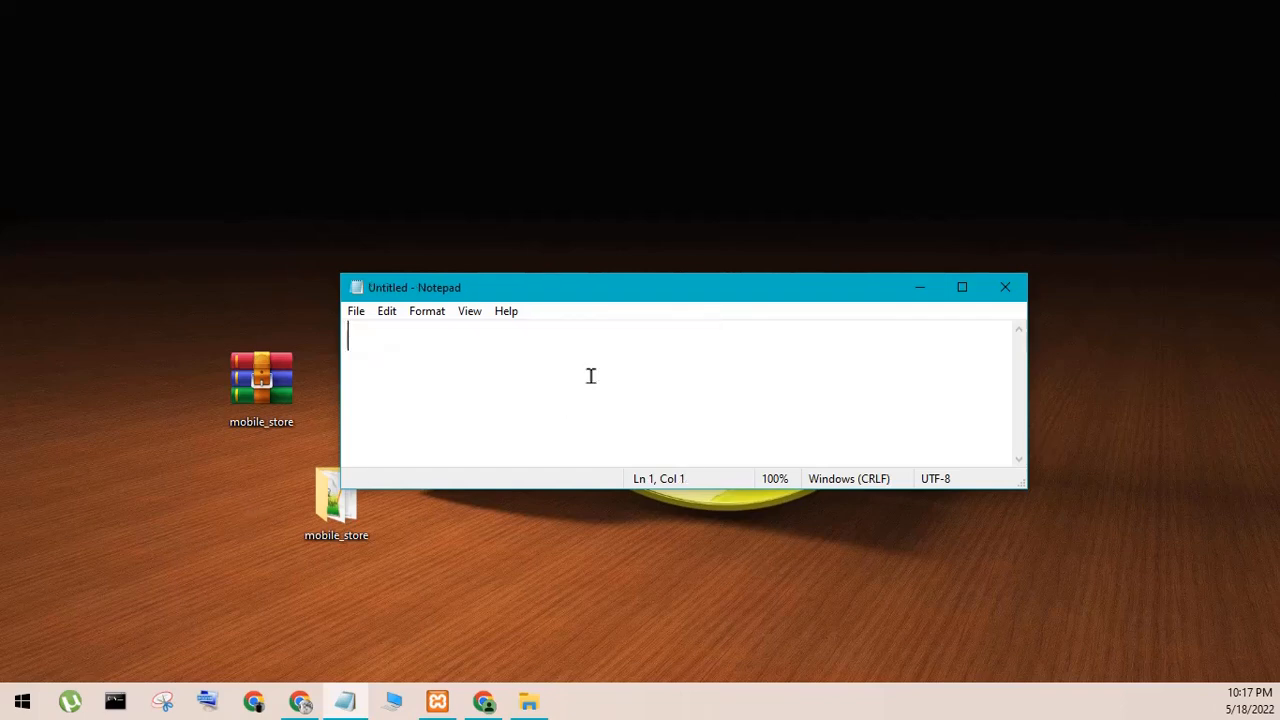
pyautogui.click(902, 278)
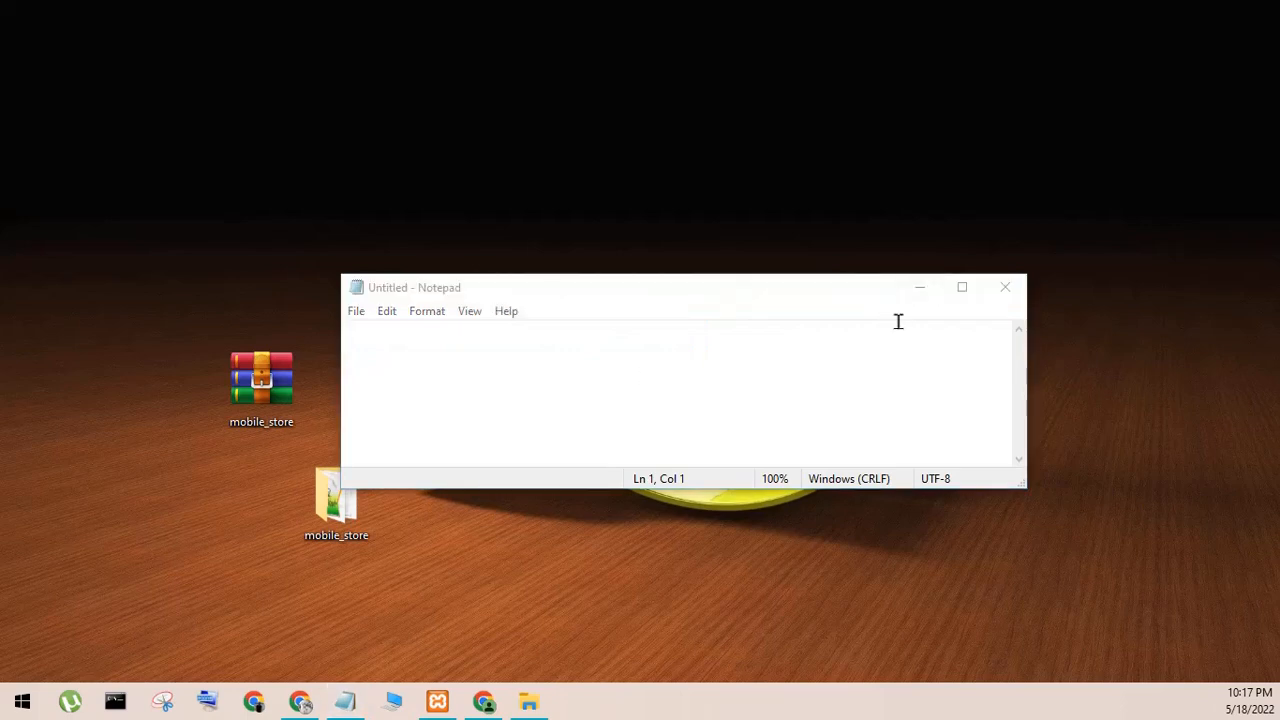
pyautogui.click(934, 308)
pyautogui.click(918, 292)
# - Copy the mobile_store folder from the desktop into the htdocs folder of 1xampp on drive E
pyautogui.rightClick(330, 478)
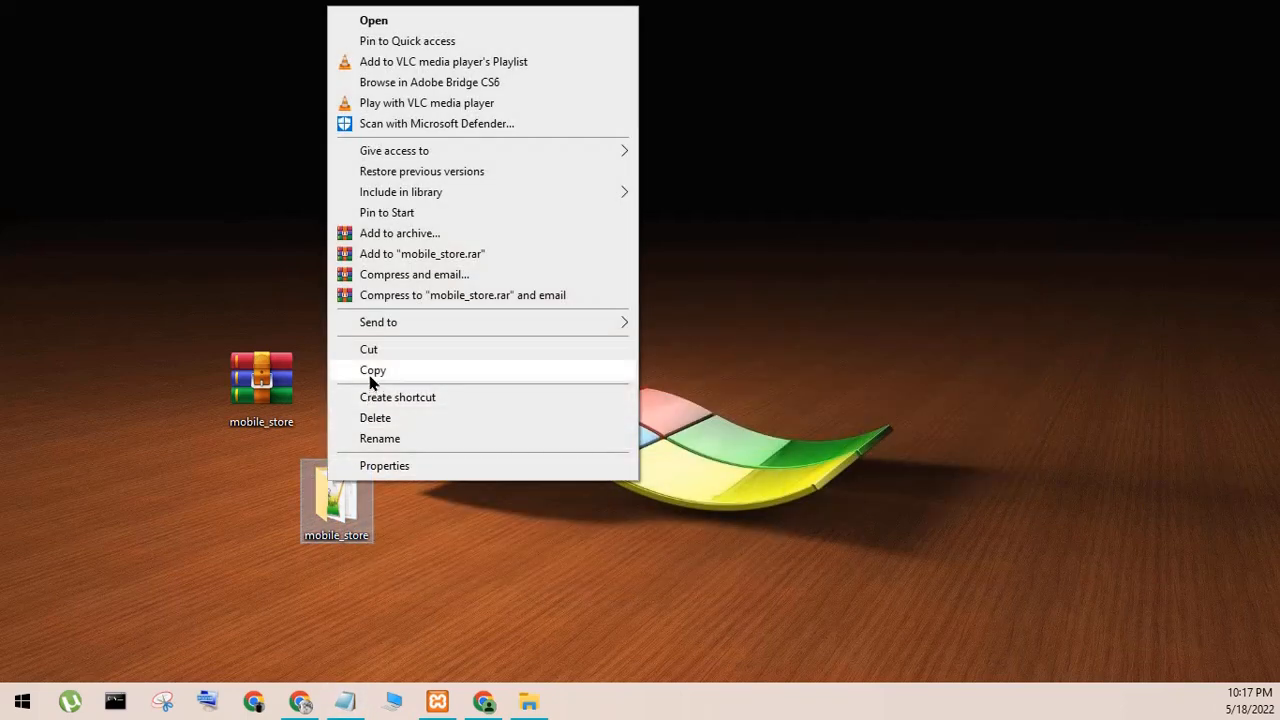
pyautogui.click(369, 375)
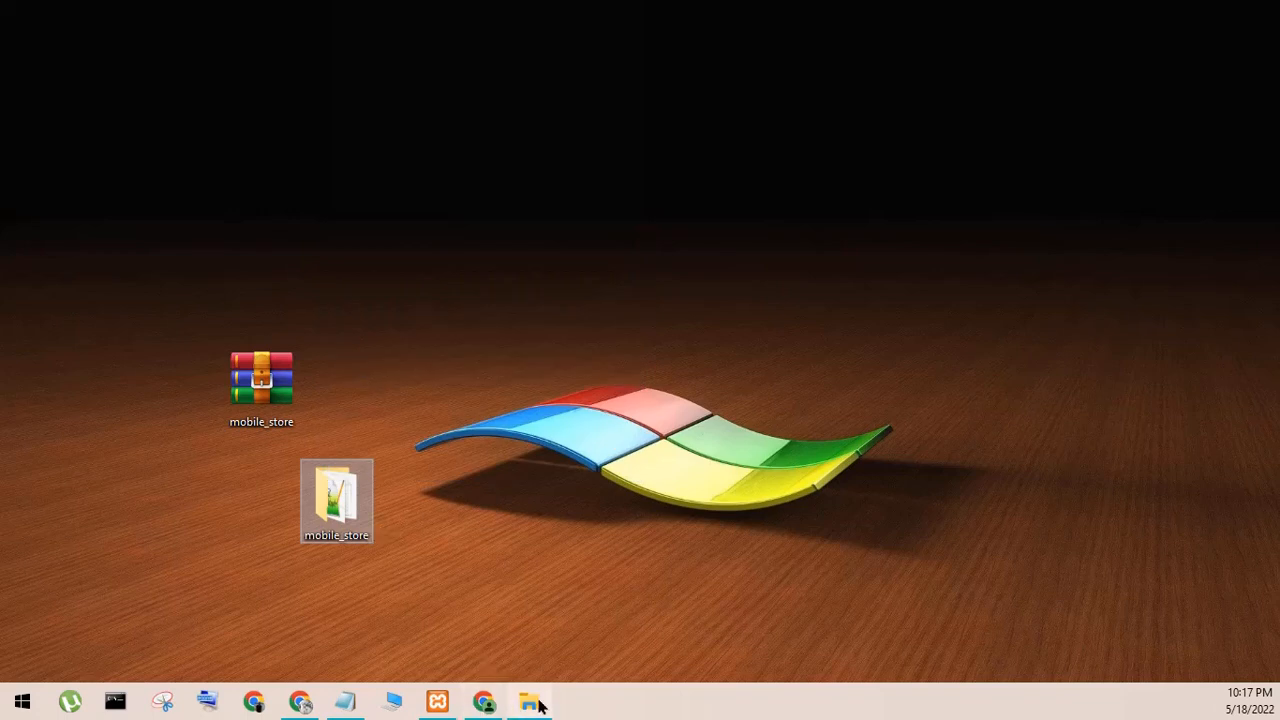
pyautogui.click(384, 701)
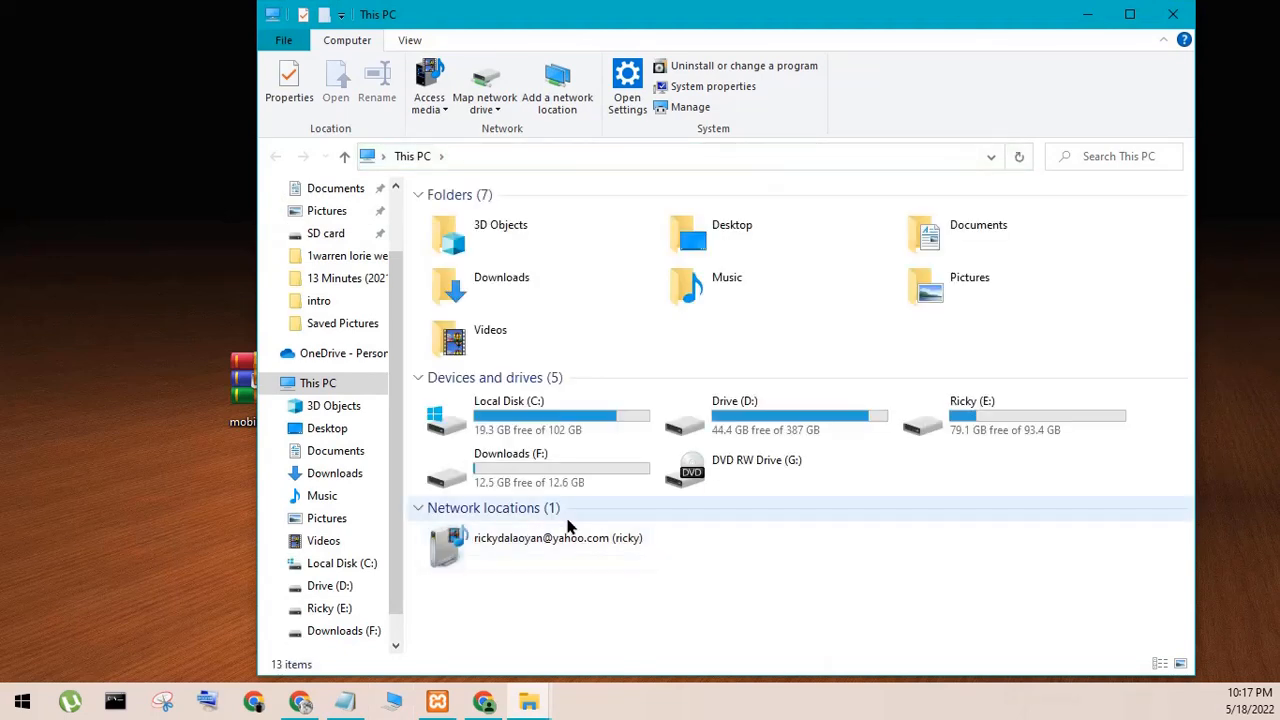
pyautogui.doubleClick(997, 432)
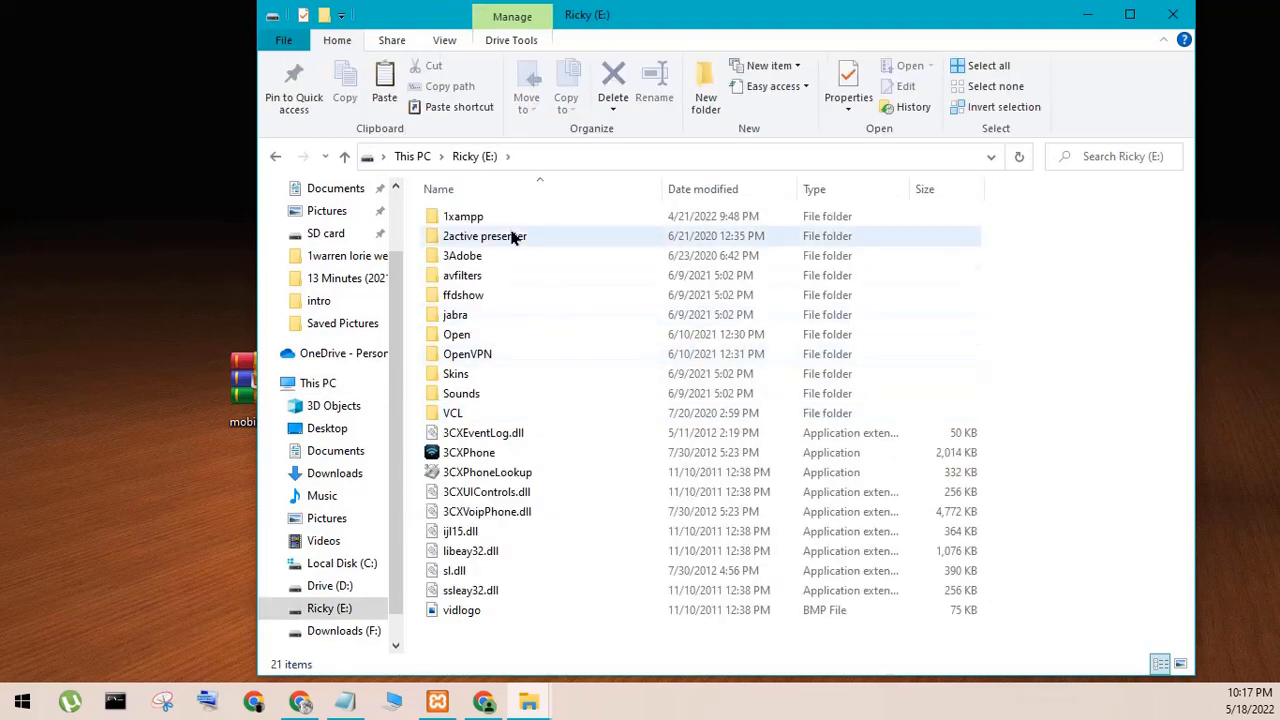
pyautogui.doubleClick(476, 216)
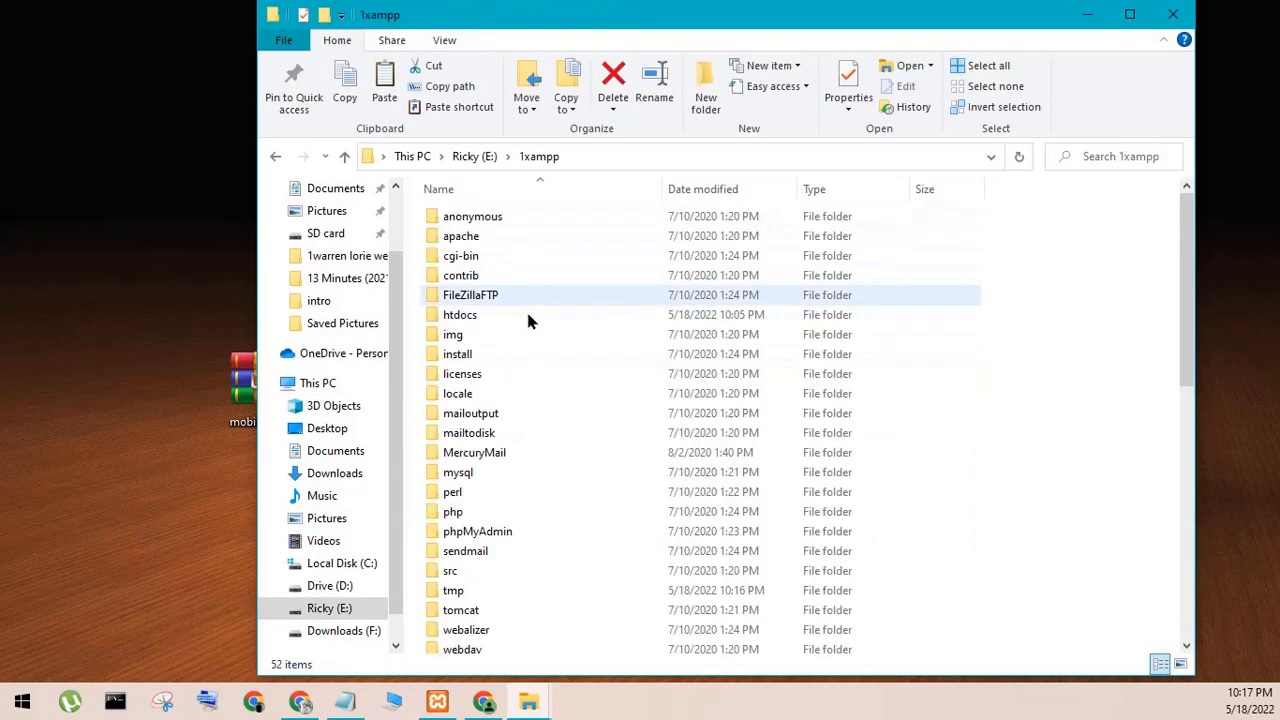
pyautogui.doubleClick(474, 318)
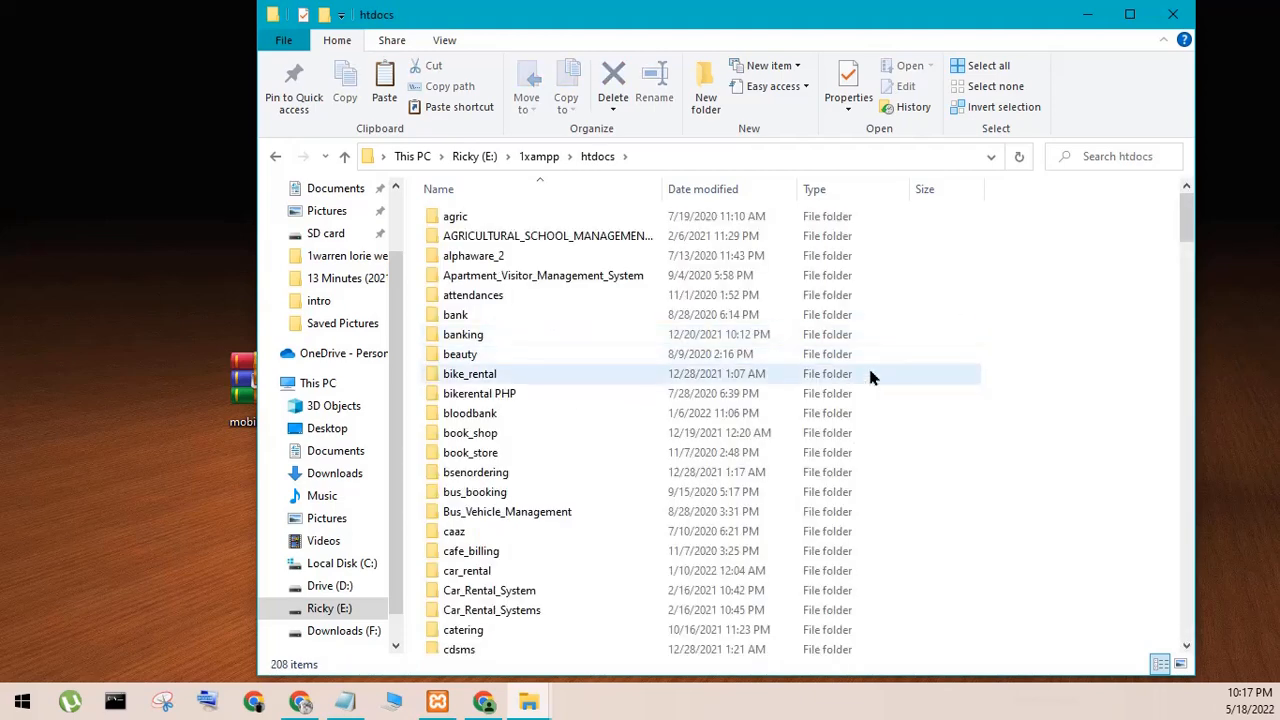
pyautogui.rightClick(977, 410)
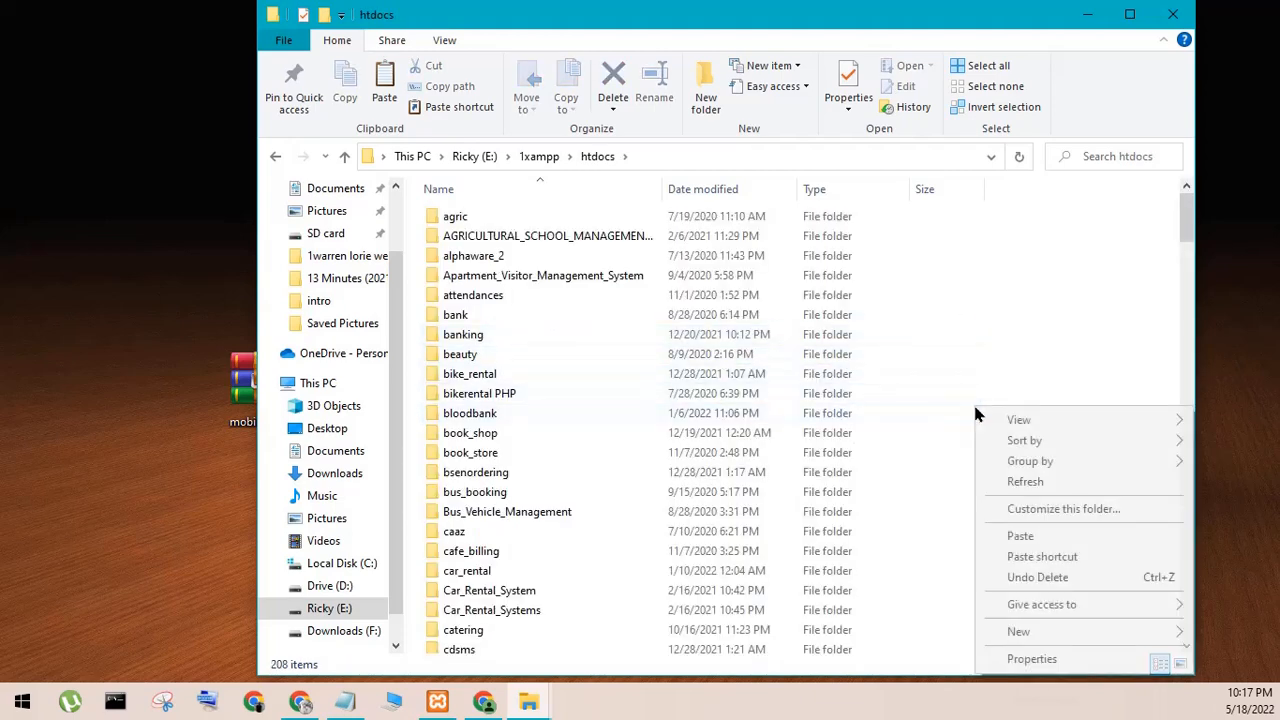
pyautogui.click(1020, 538)
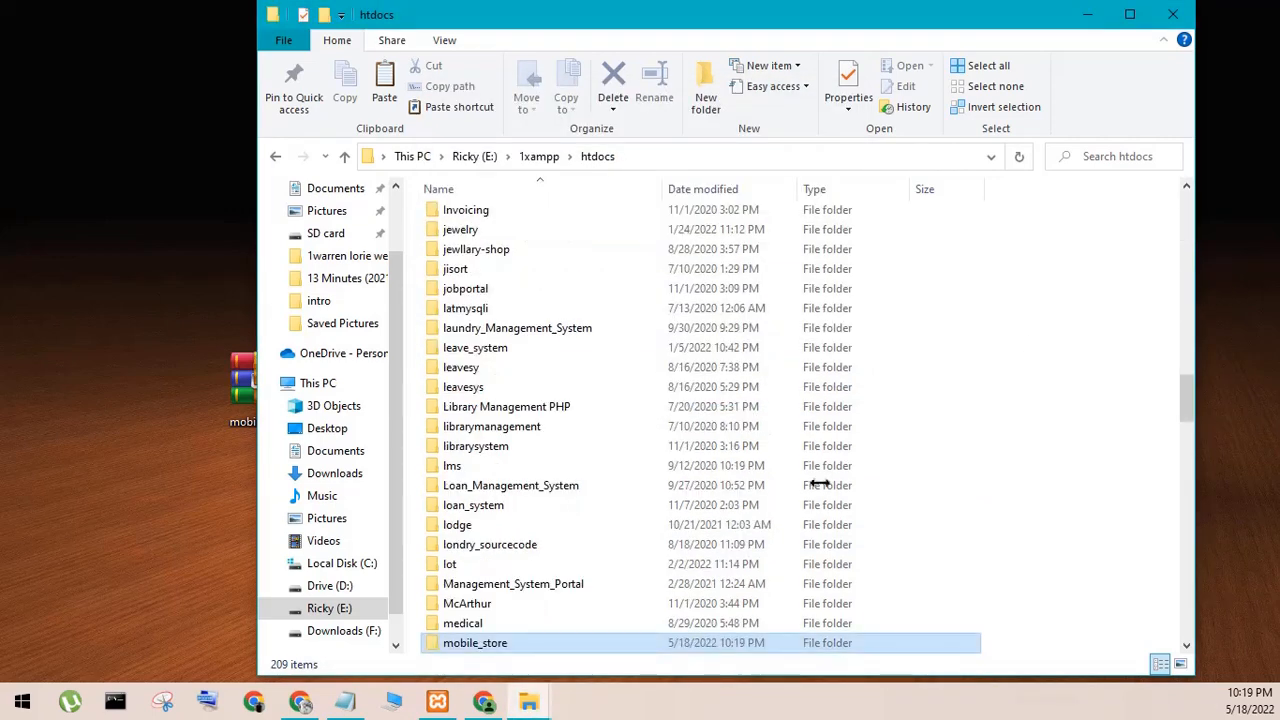
# - Find the pasted mobile_store folder inside htdocs and open it
pyautogui.click(505, 647)
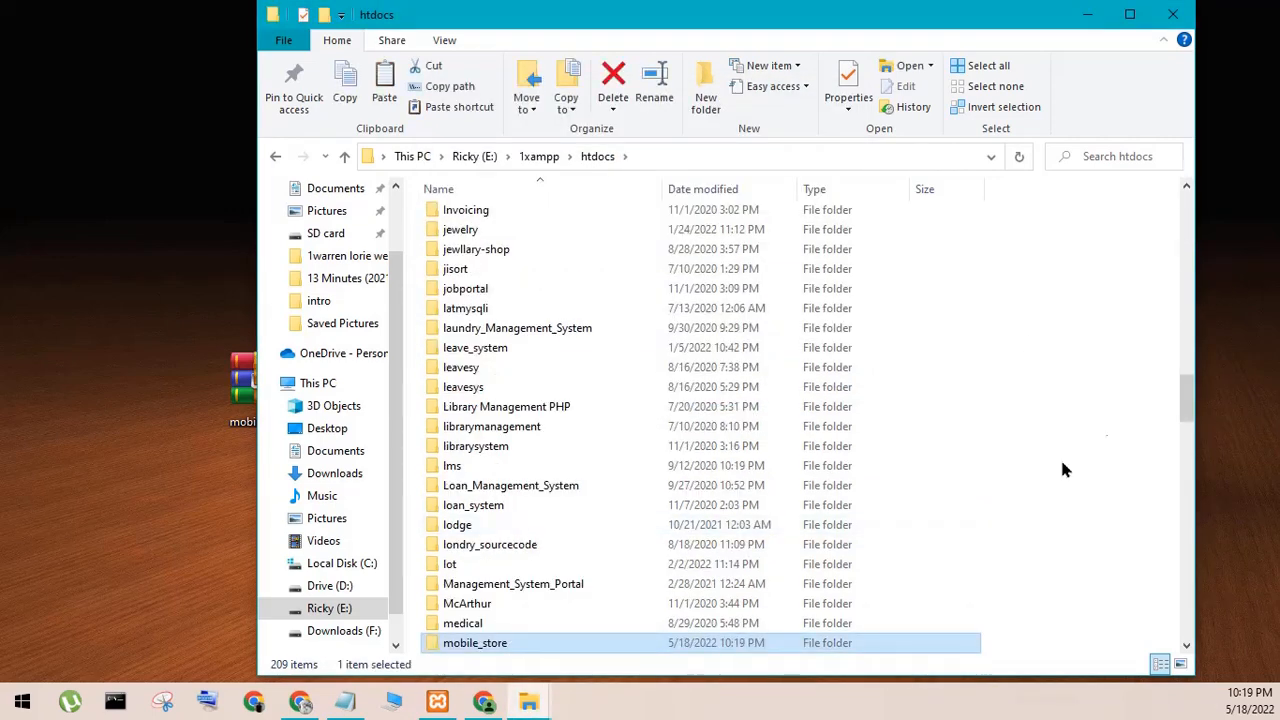
pyautogui.moveTo(1190, 390); pyautogui.dragTo(1185, 423)
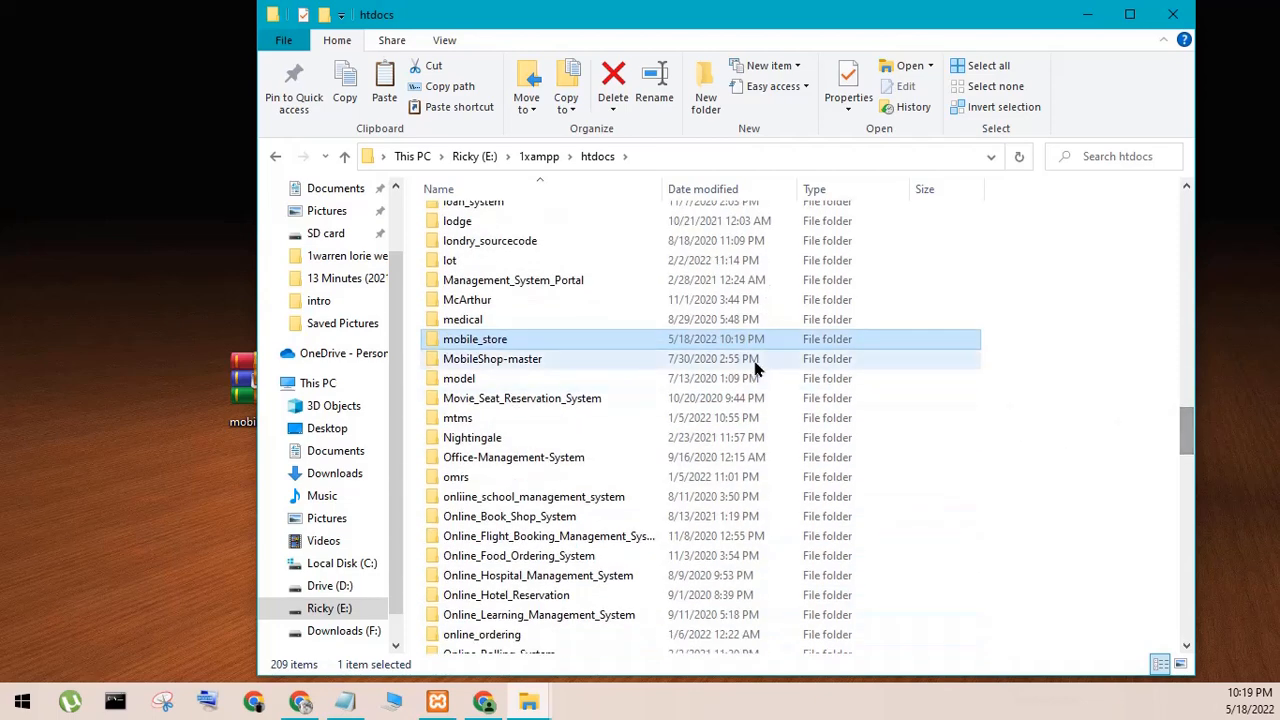
pyautogui.doubleClick(605, 347)
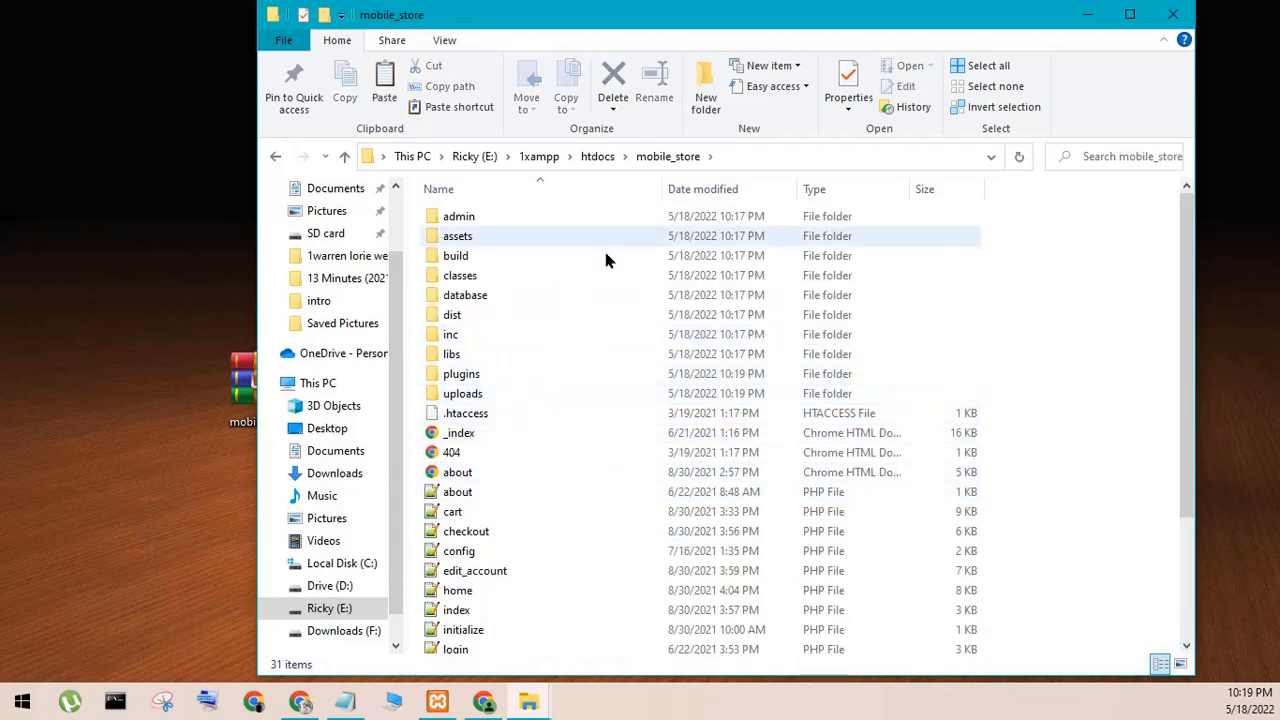
# - Copy the folder's full path, E:\1xampp\htdocs\mobile_store, and switch back to phpMyAdmin in Chrome
pyautogui.click(758, 156)
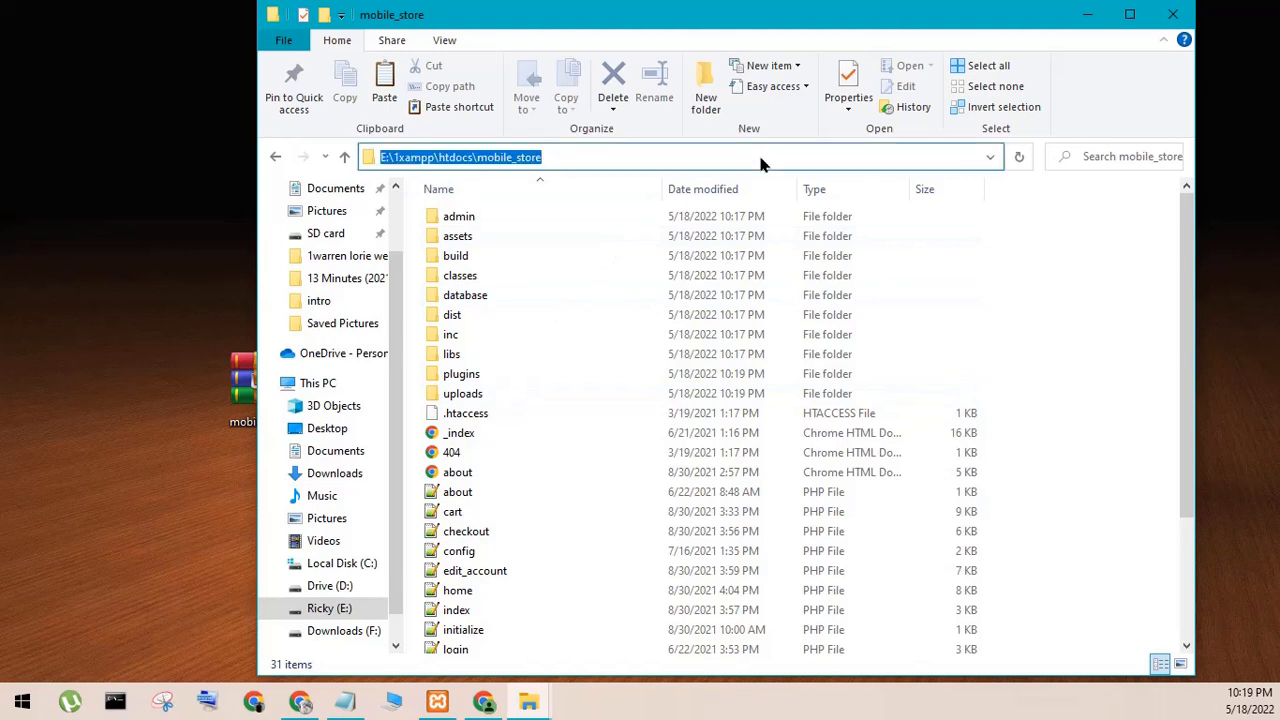
pyautogui.rightClick(489, 150)
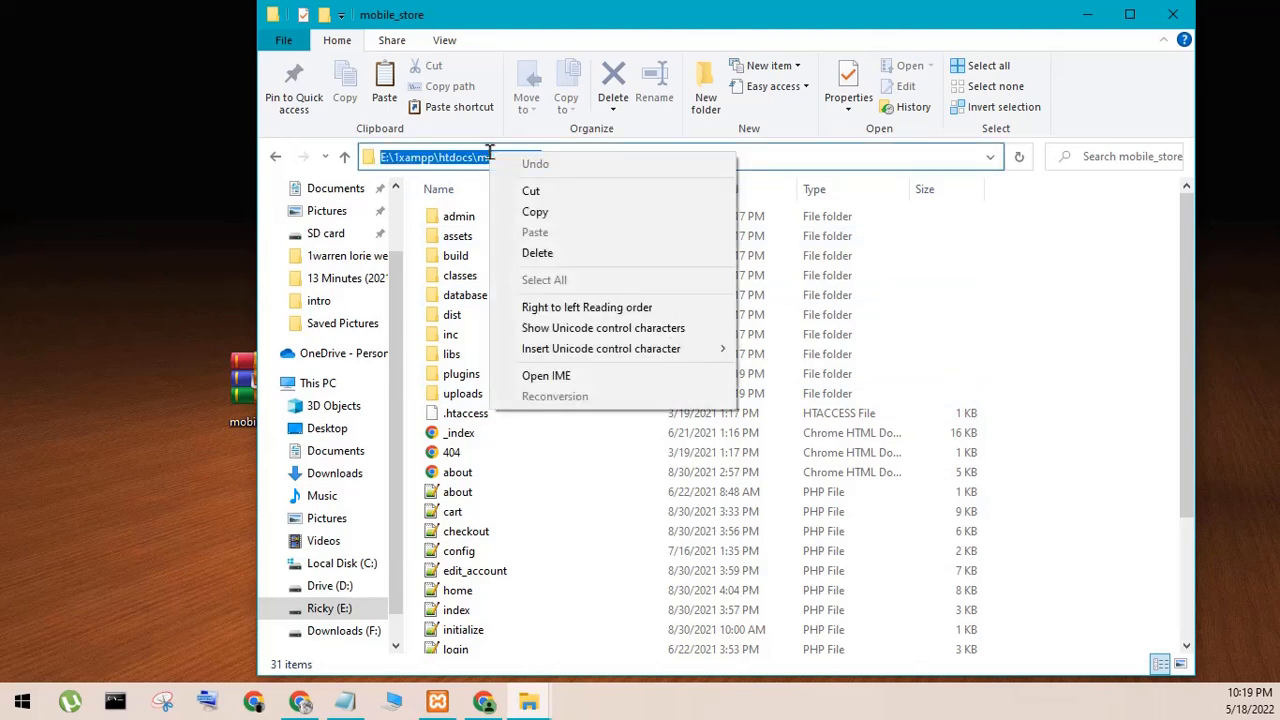
pyautogui.click(546, 218)
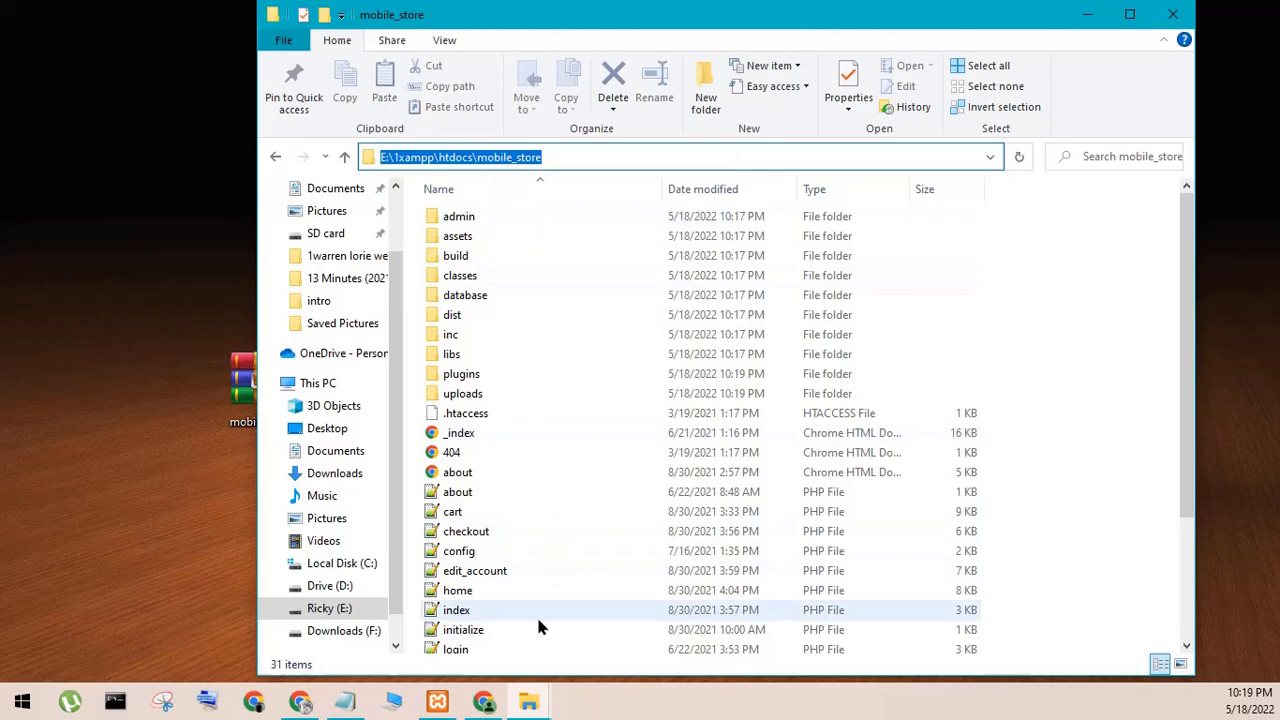
pyautogui.click(488, 705)
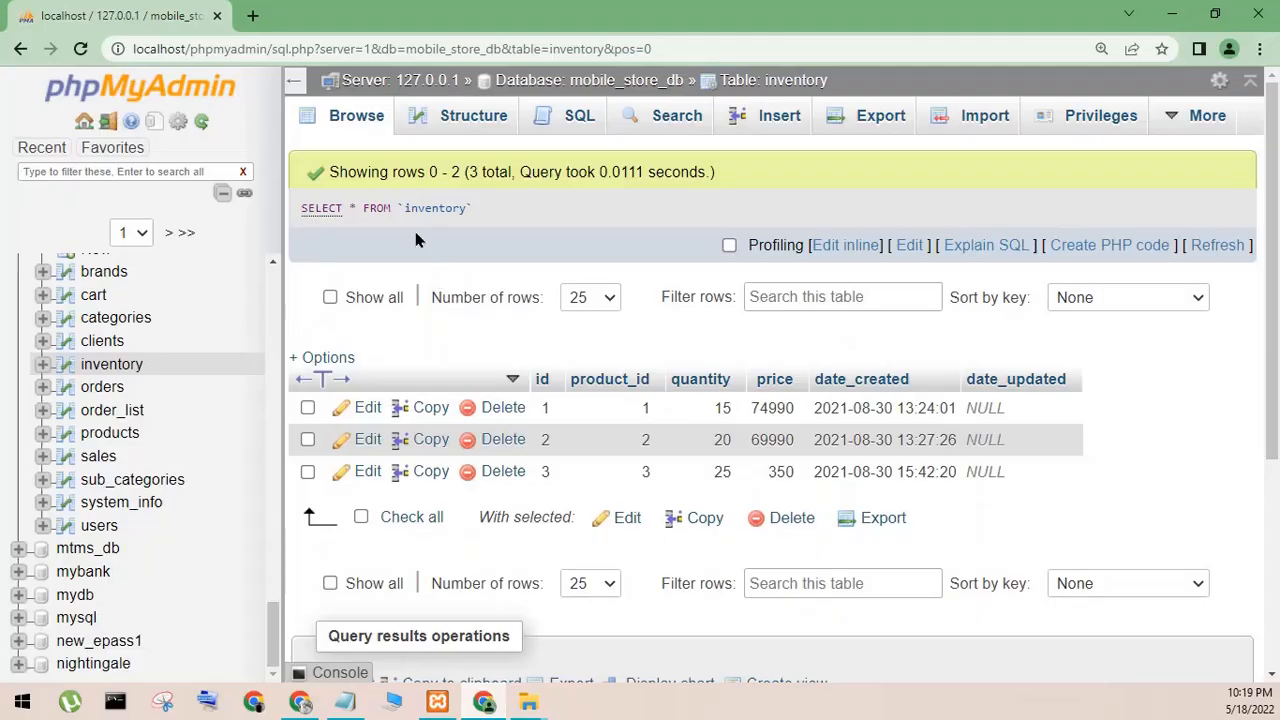
# - Paste the copied path in a new browser tab, replace E:\1xampp\htdocs with localhost, and load the mobile_store site
pyautogui.click(255, 15)
pyautogui.rightClick(258, 46)
pyautogui.click(293, 170)
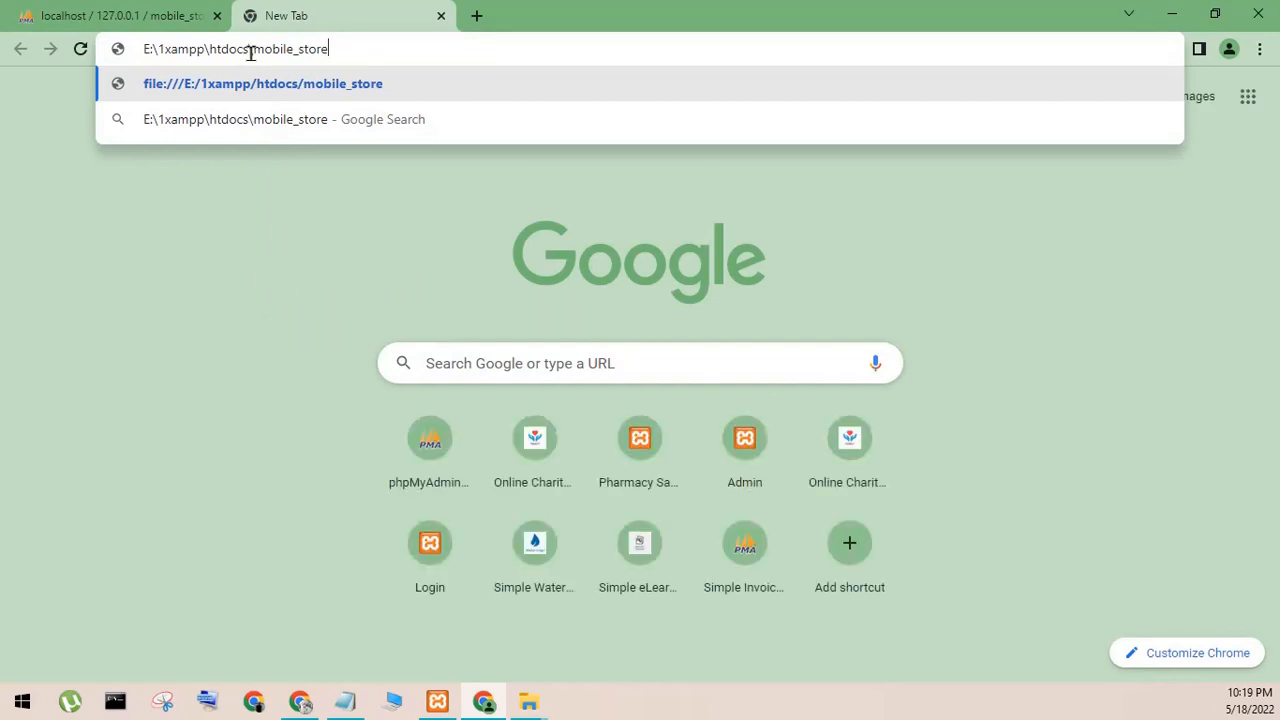
pyautogui.moveTo(194, 62); pyautogui.dragTo(89, 84)
pyautogui.press('BackSpace')
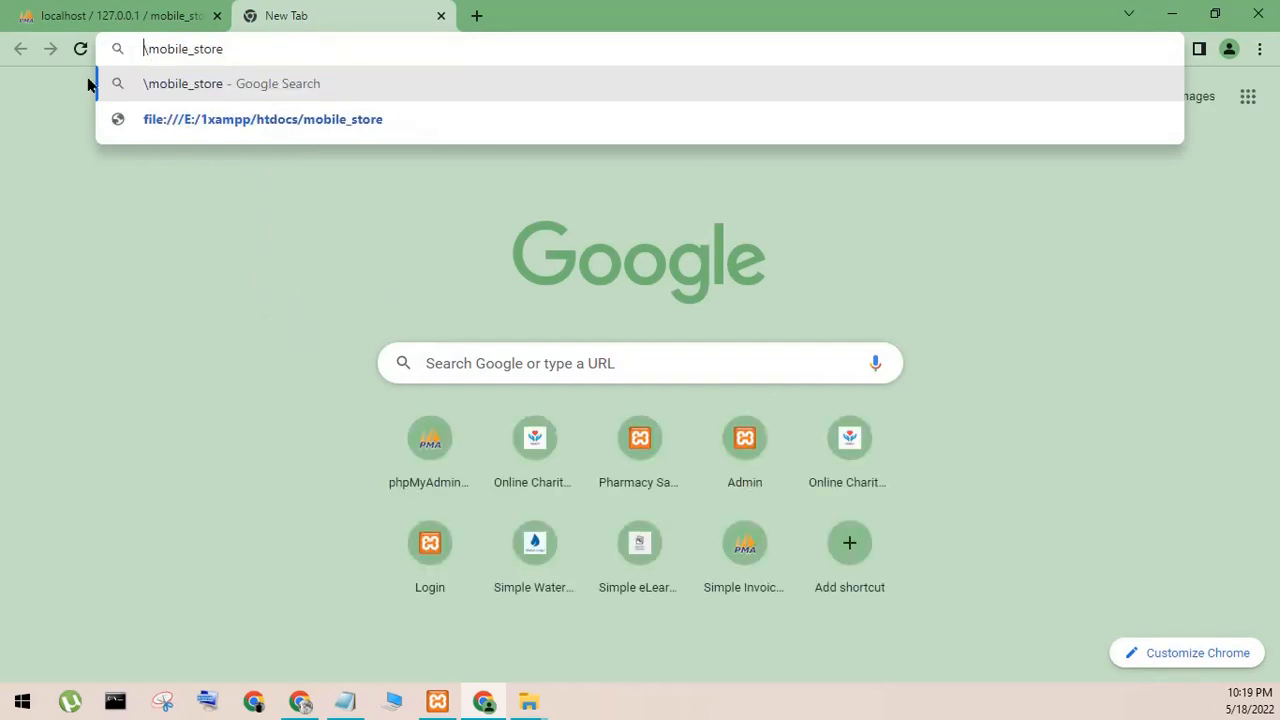
pyautogui.write('localhost')
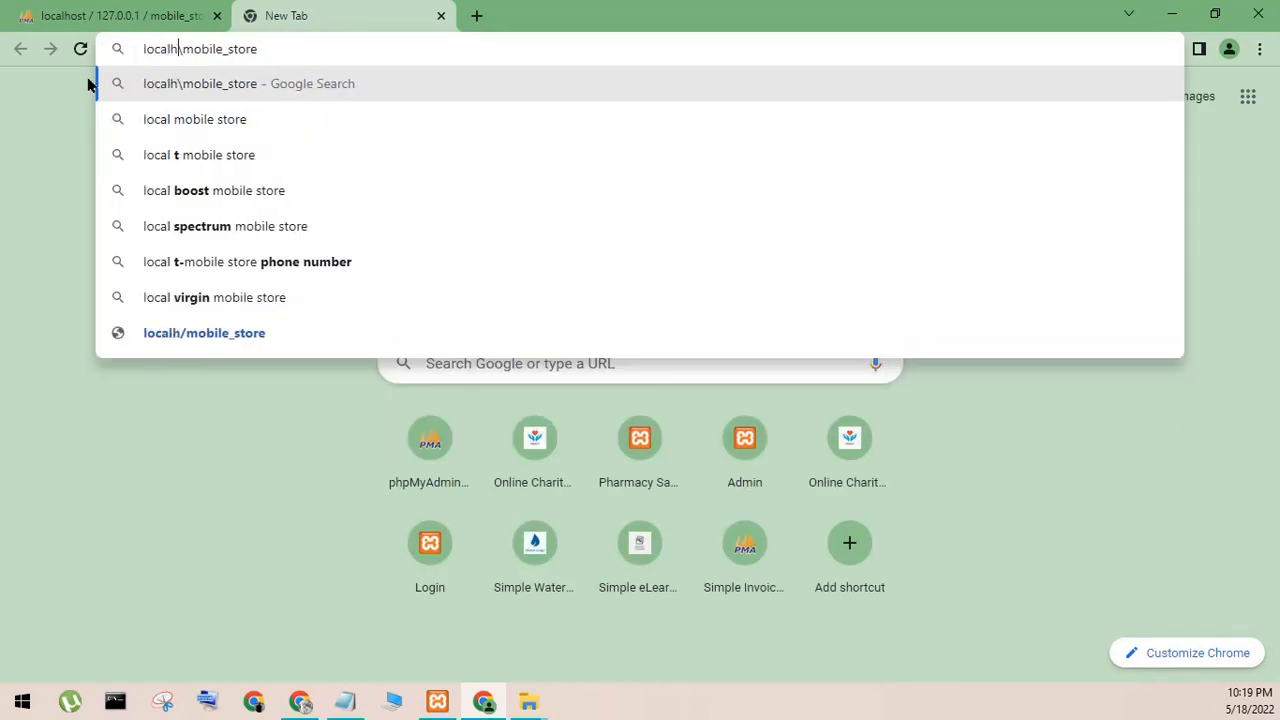
pyautogui.press('Return')
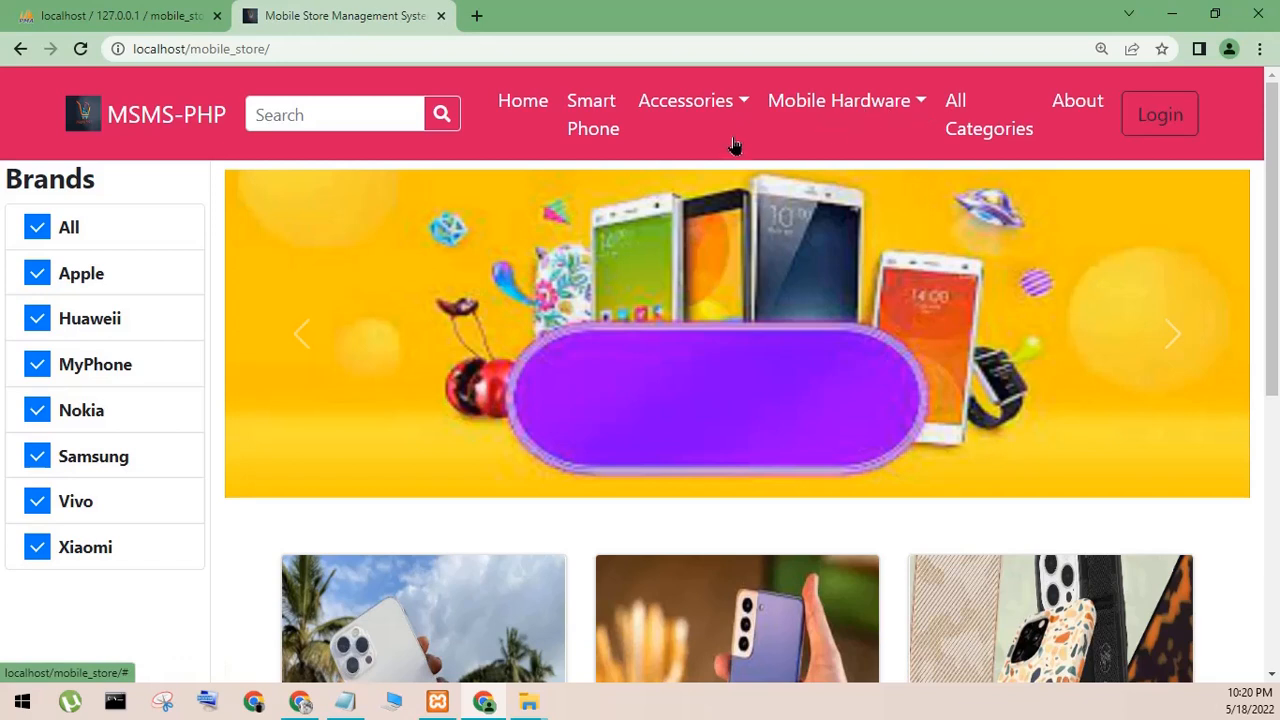
# - Write a note beginning "for user area" in Notepad, clear the text, and minimize Notepad
pyautogui.click(340, 703)
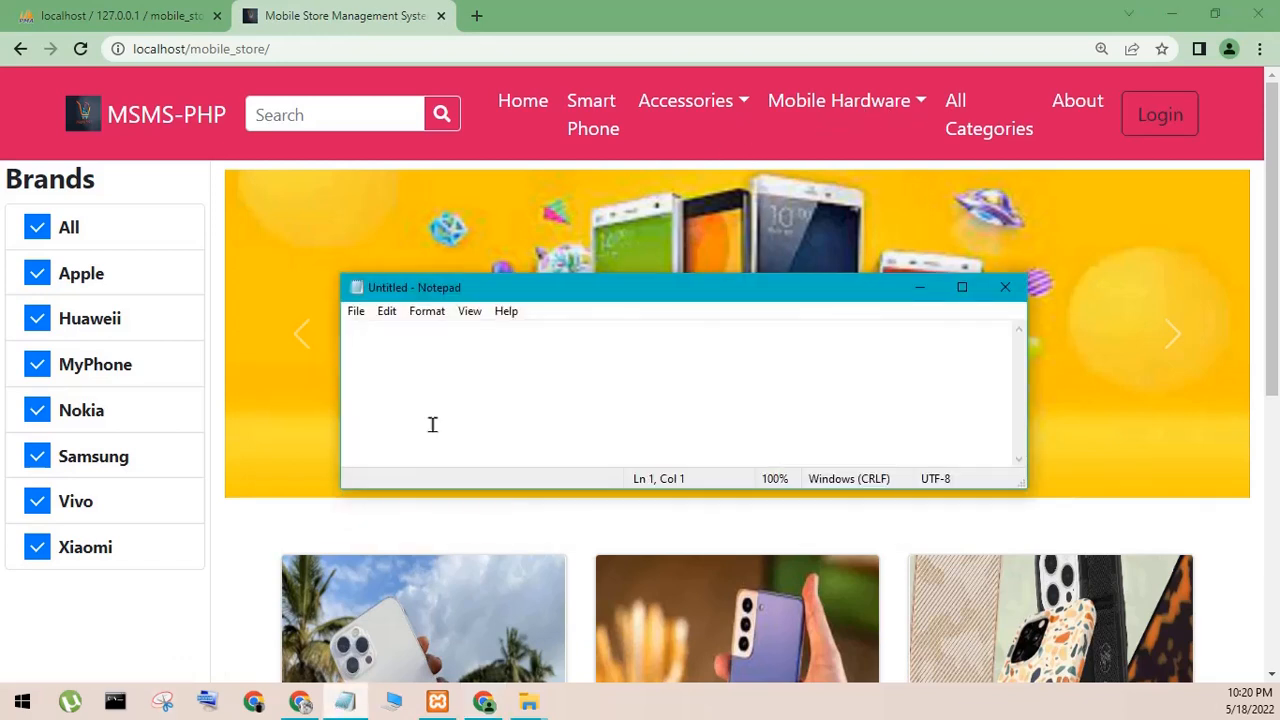
pyautogui.write('for user area nw')
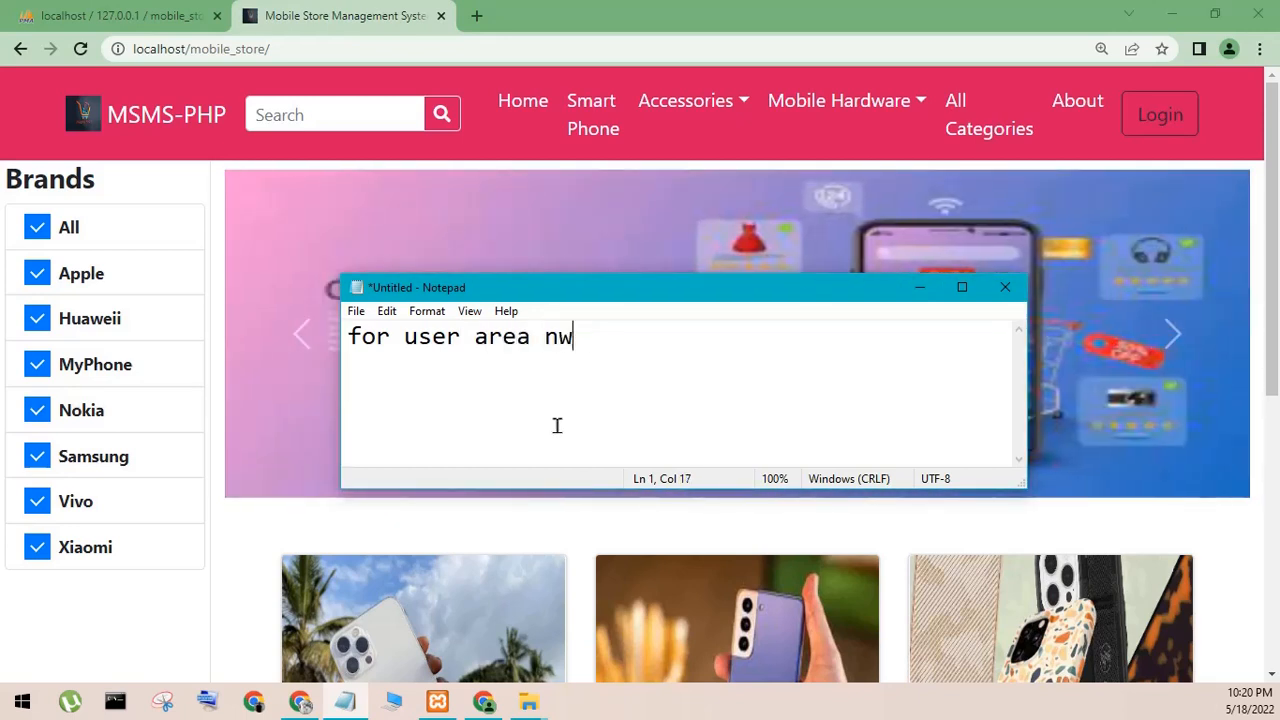
pyautogui.press('BackSpace')
pyautogui.press('BackSpace')
pyautogui.press('BackSpace')
pyautogui.press('BackSpace')
pyautogui.press('BackSpace')
pyautogui.press('BackSpace')
pyautogui.press('BackSpace')
pyautogui.press('BackSpace')
pyautogui.press('BackSpace')
pyautogui.press('BackSpace')
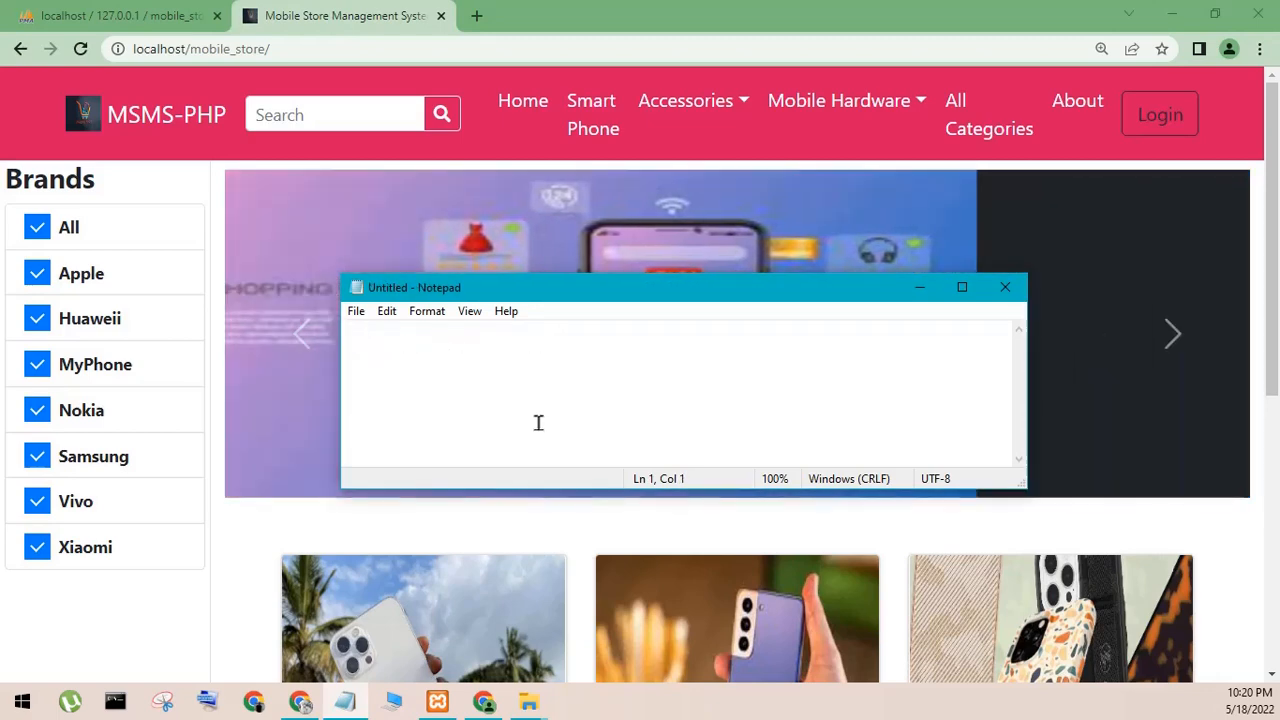
pyautogui.click(919, 287)
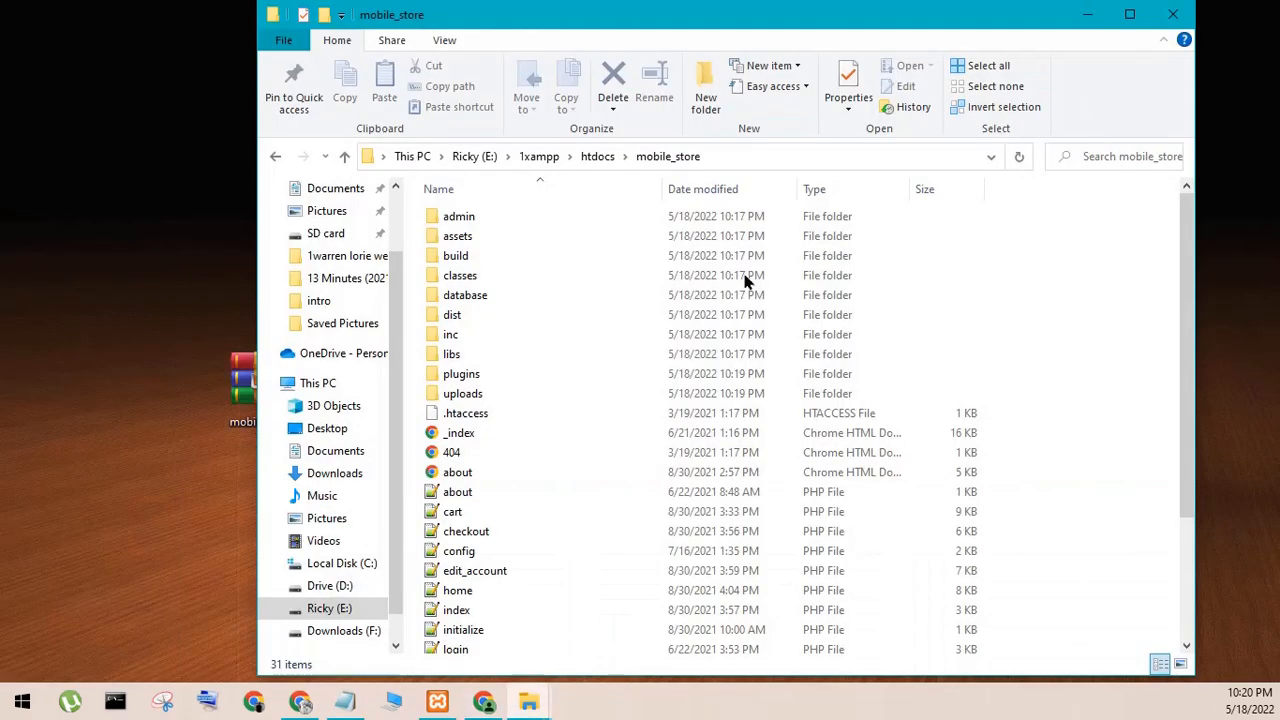
# - Open index.php from the mobile_store admin folder in Notepad++ and launch it in Chrome
pyautogui.click(1171, 14)
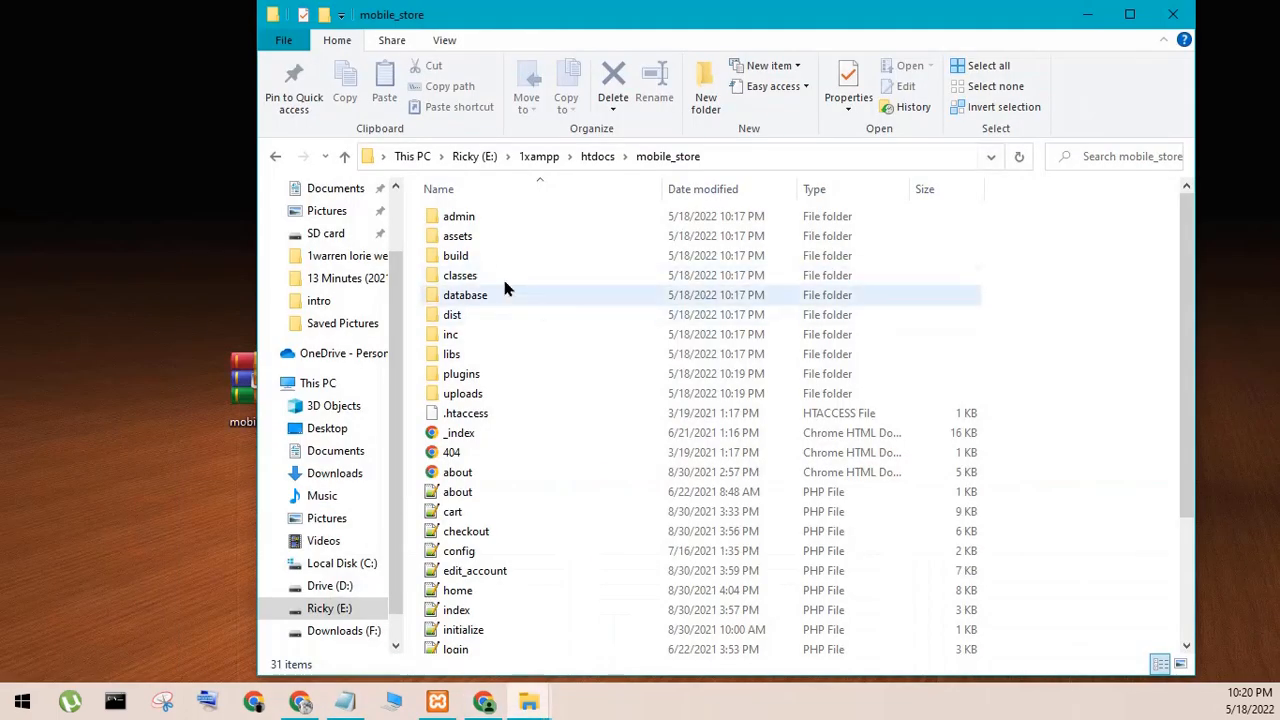
pyautogui.doubleClick(470, 217)
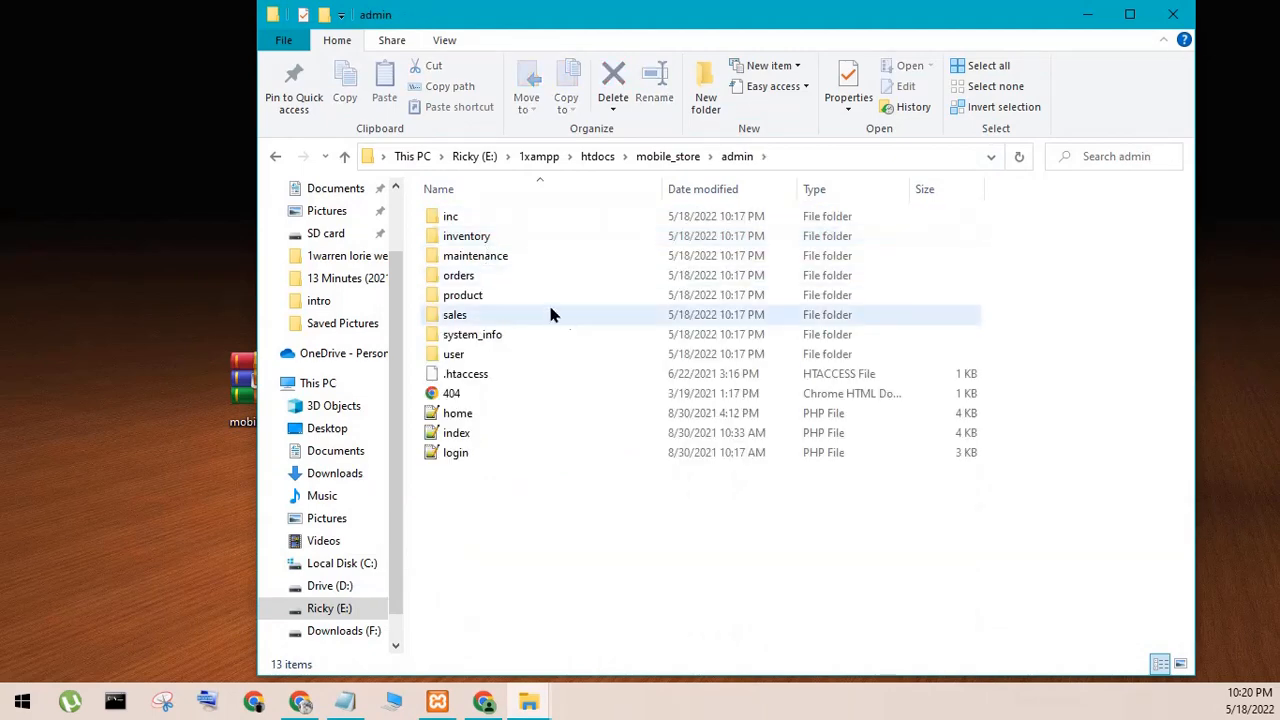
pyautogui.click(468, 438)
pyautogui.rightClick(470, 440)
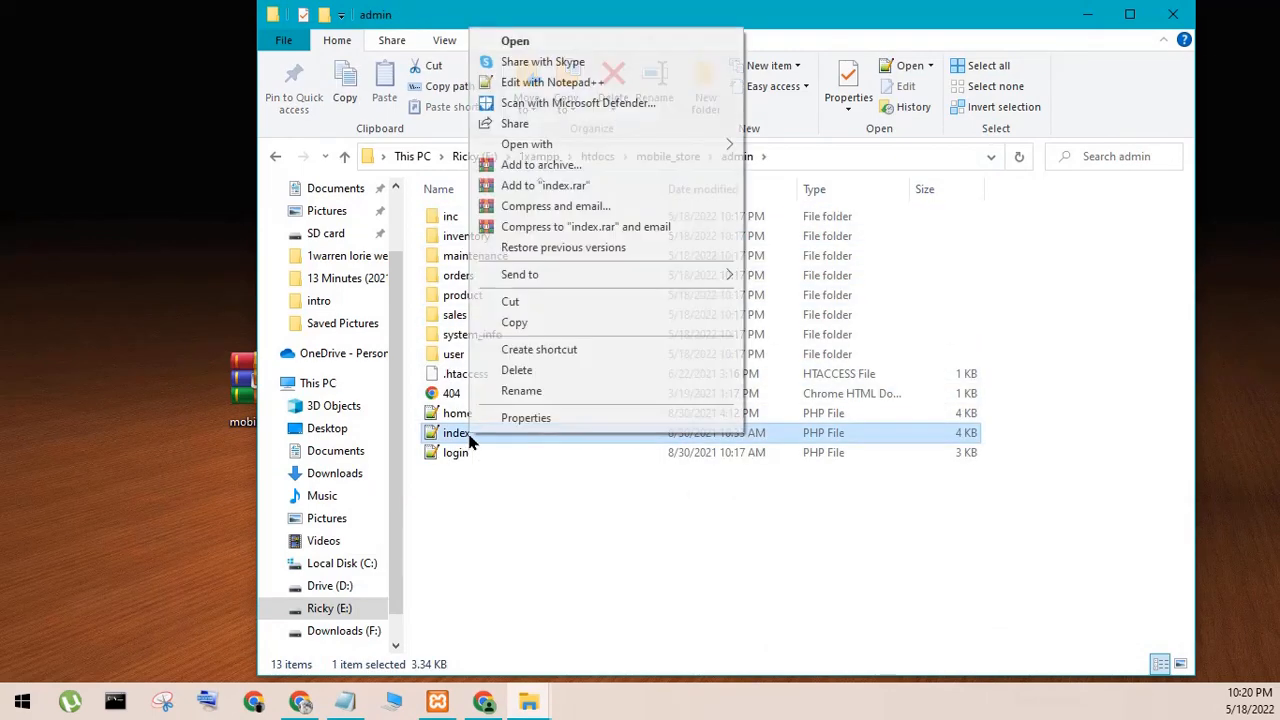
pyautogui.click(530, 82)
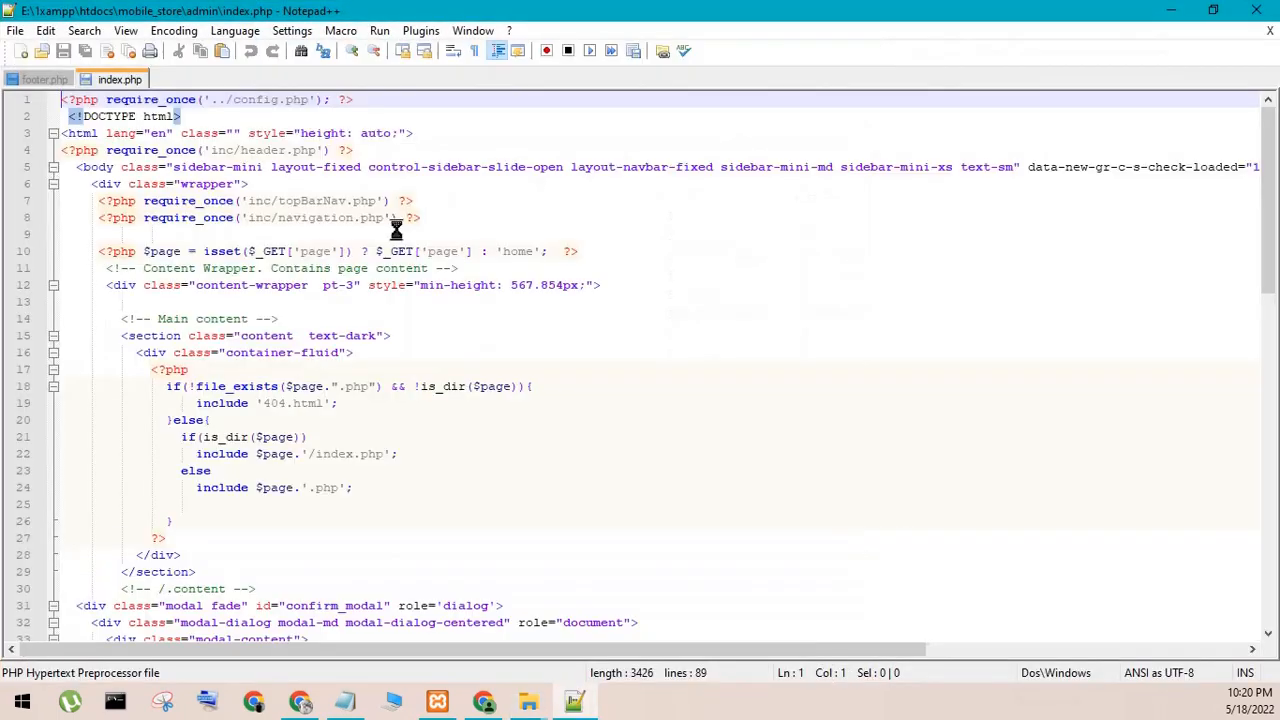
pyautogui.click(379, 31)
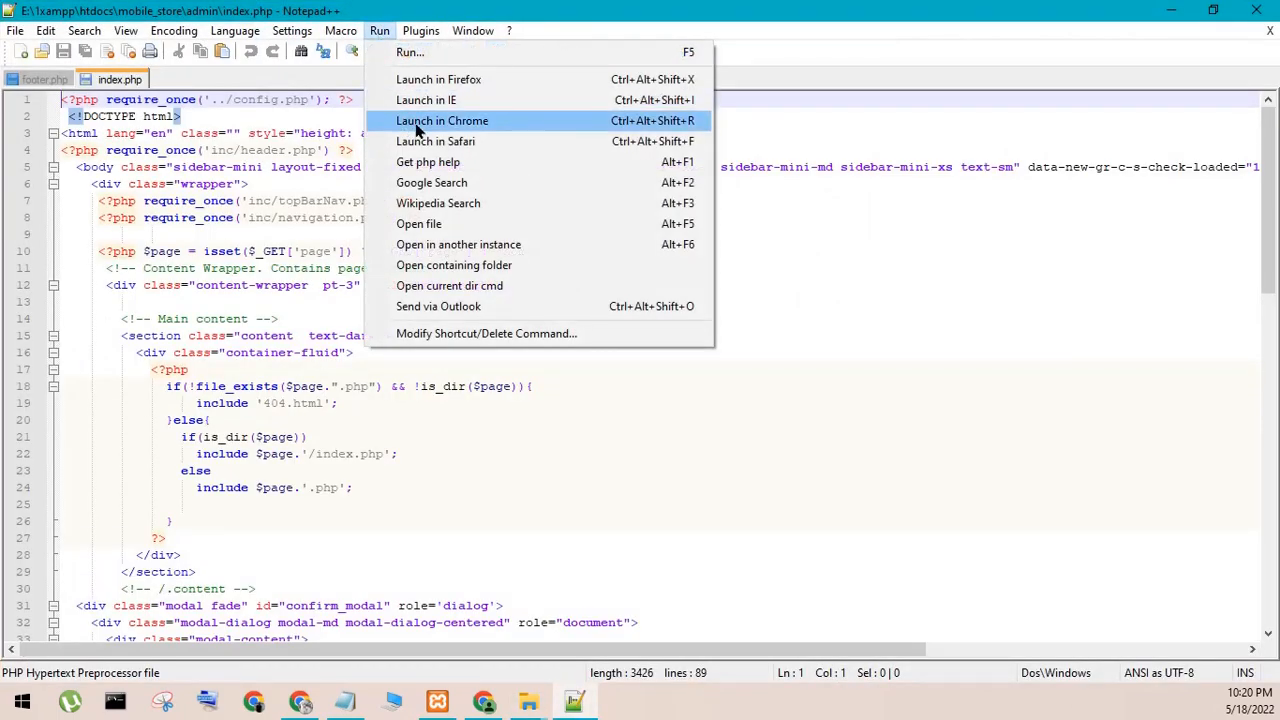
pyautogui.click(440, 120)
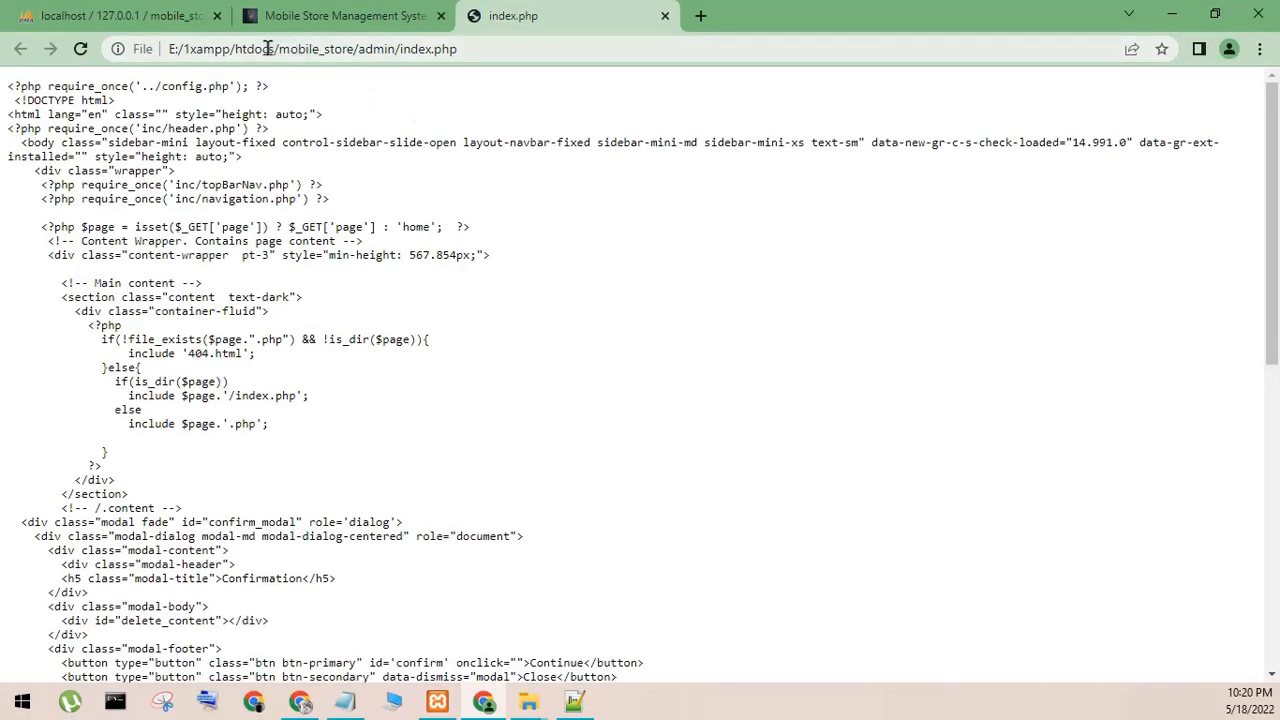
# - Replace E:/1xampp/htdocs with localhost in the address and load localhost/mobile_store/admin/index.php
pyautogui.moveTo(273, 49); pyautogui.dragTo(168, 49)
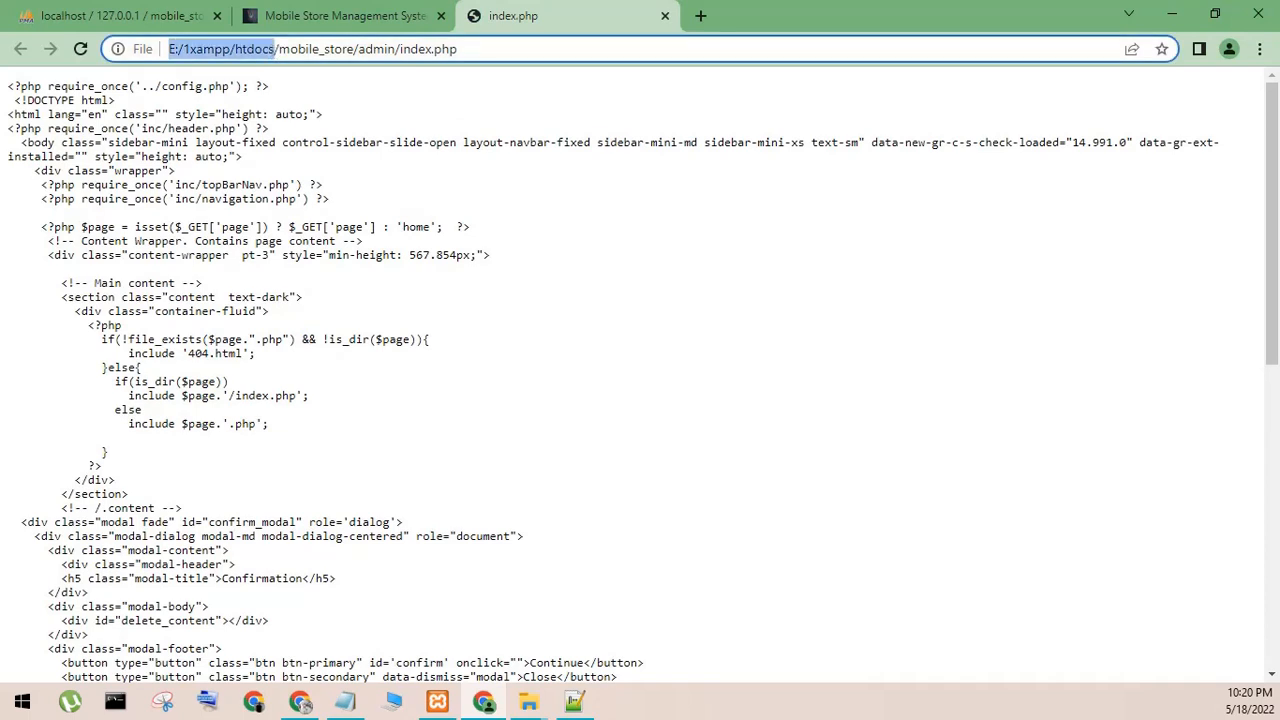
pyautogui.press('BackSpace')
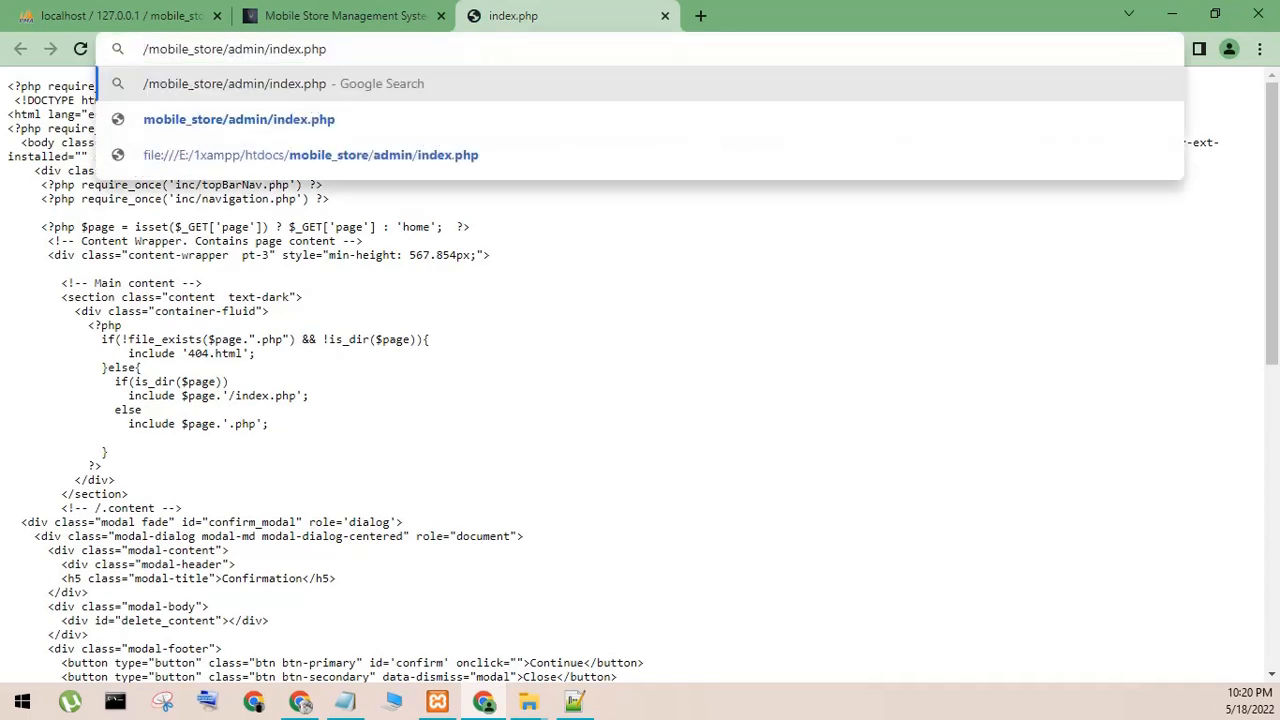
pyautogui.write('localhos')
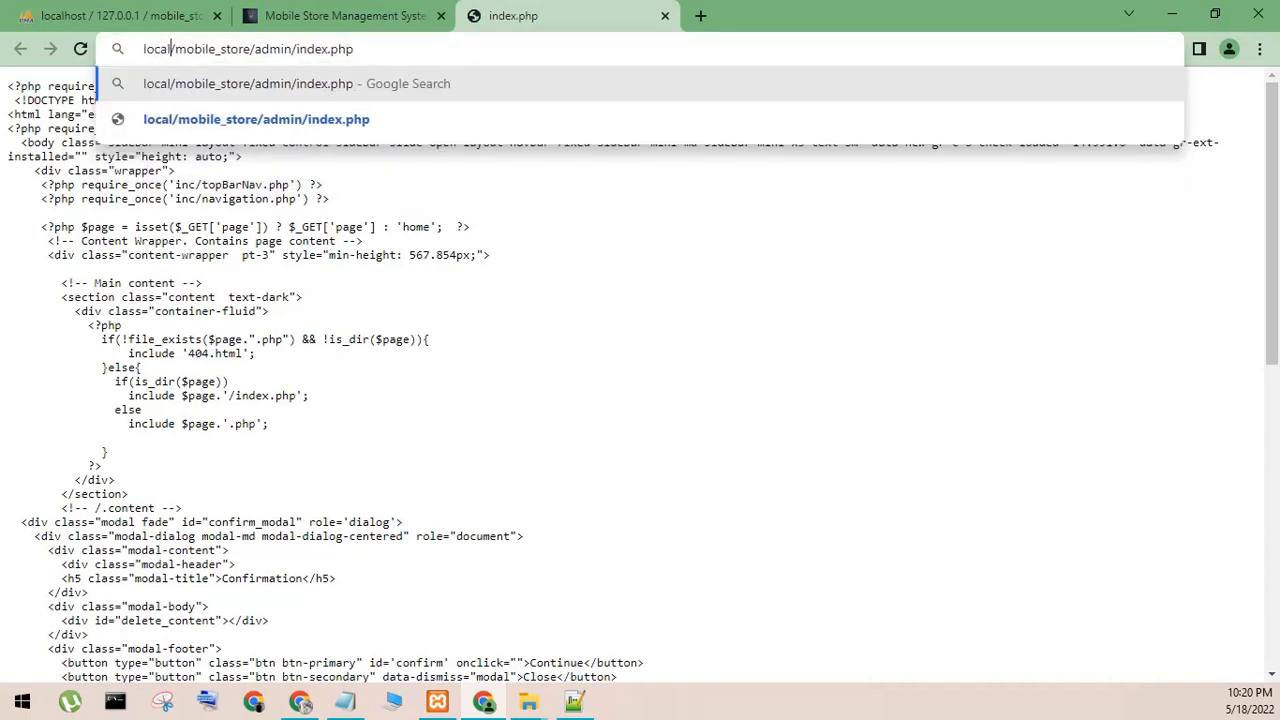
pyautogui.write('t')
pyautogui.press('Return')
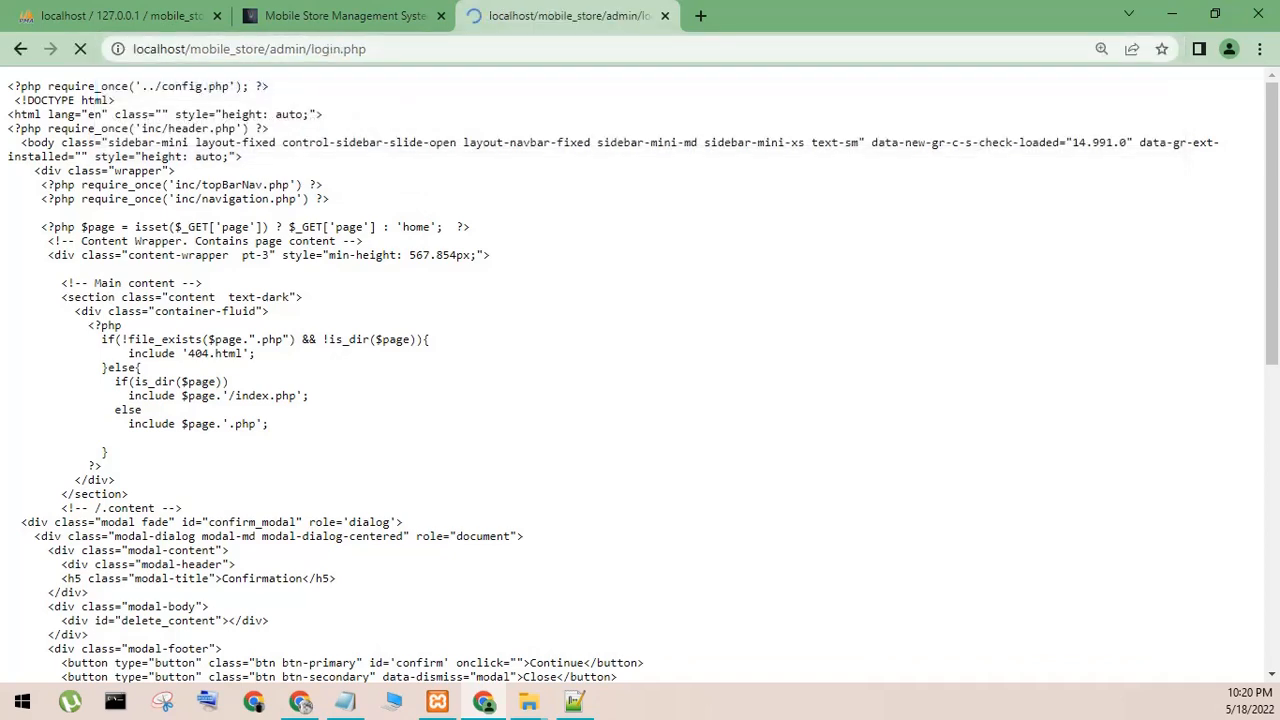
# - Write the note "admin area" in Notepad, cut the text, and minimize Notepad
pyautogui.click(345, 702)
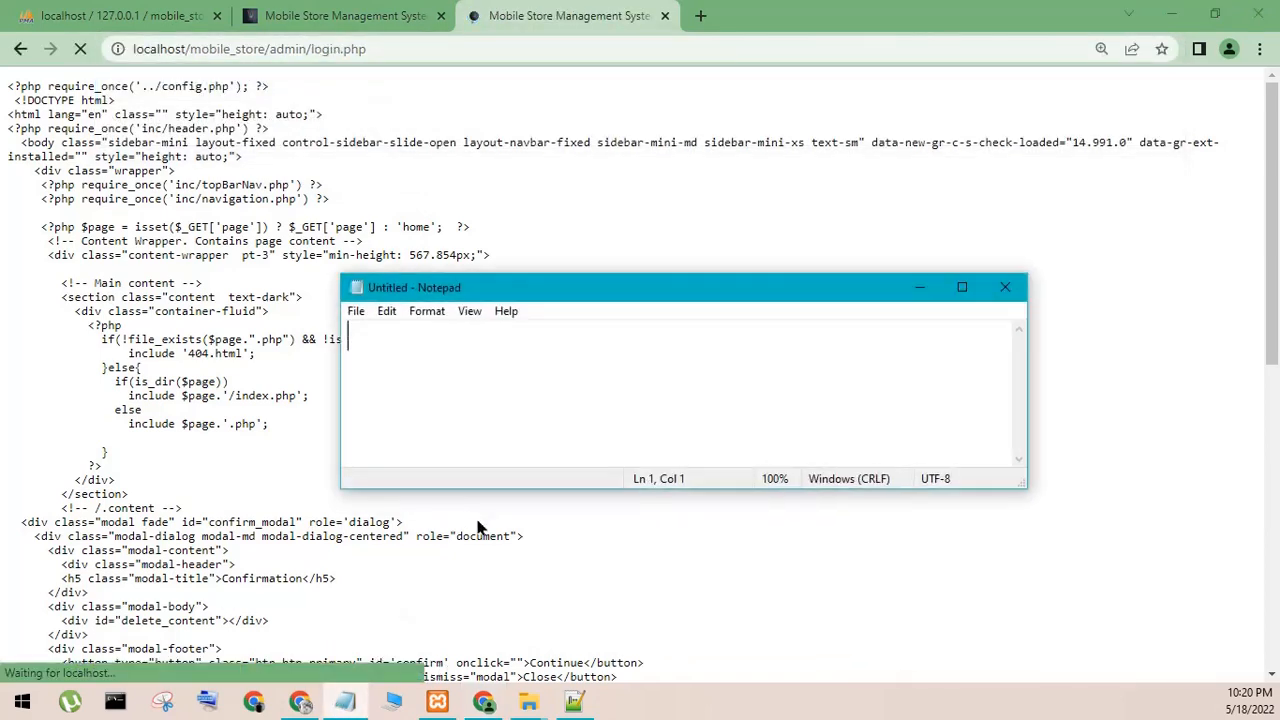
pyautogui.write('admin area')
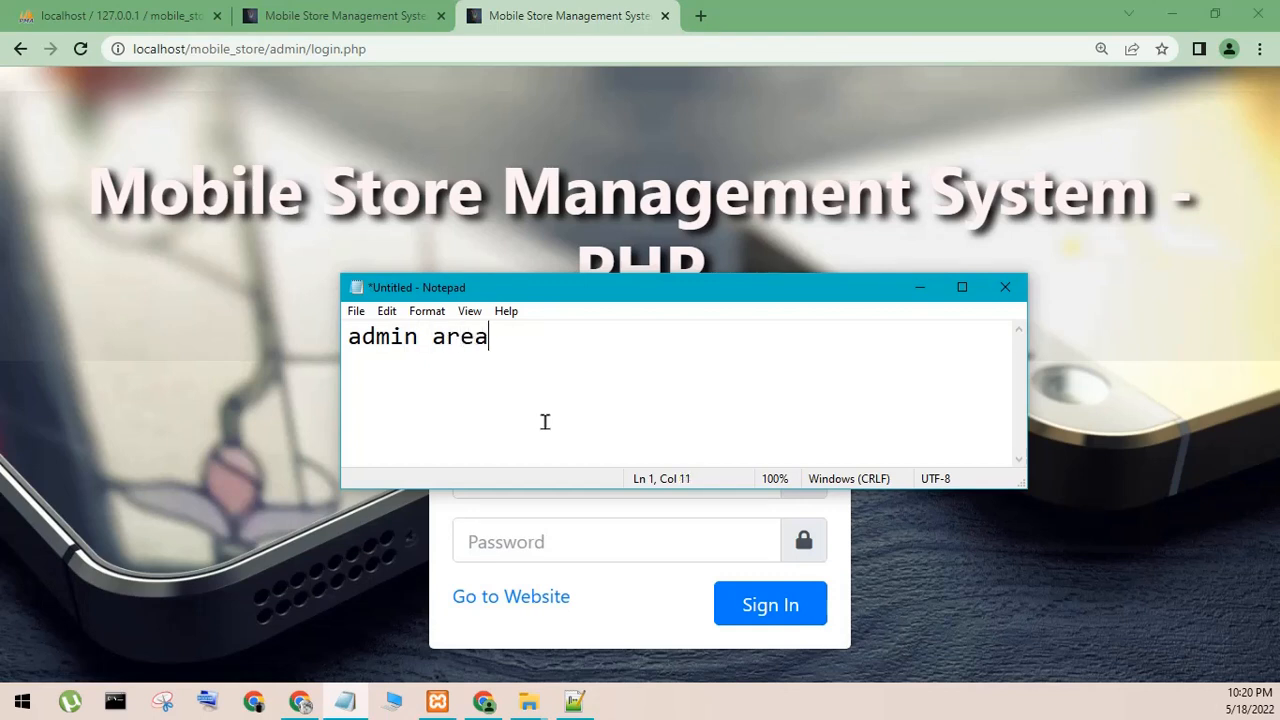
pyautogui.hotkey('shift', 'Home')
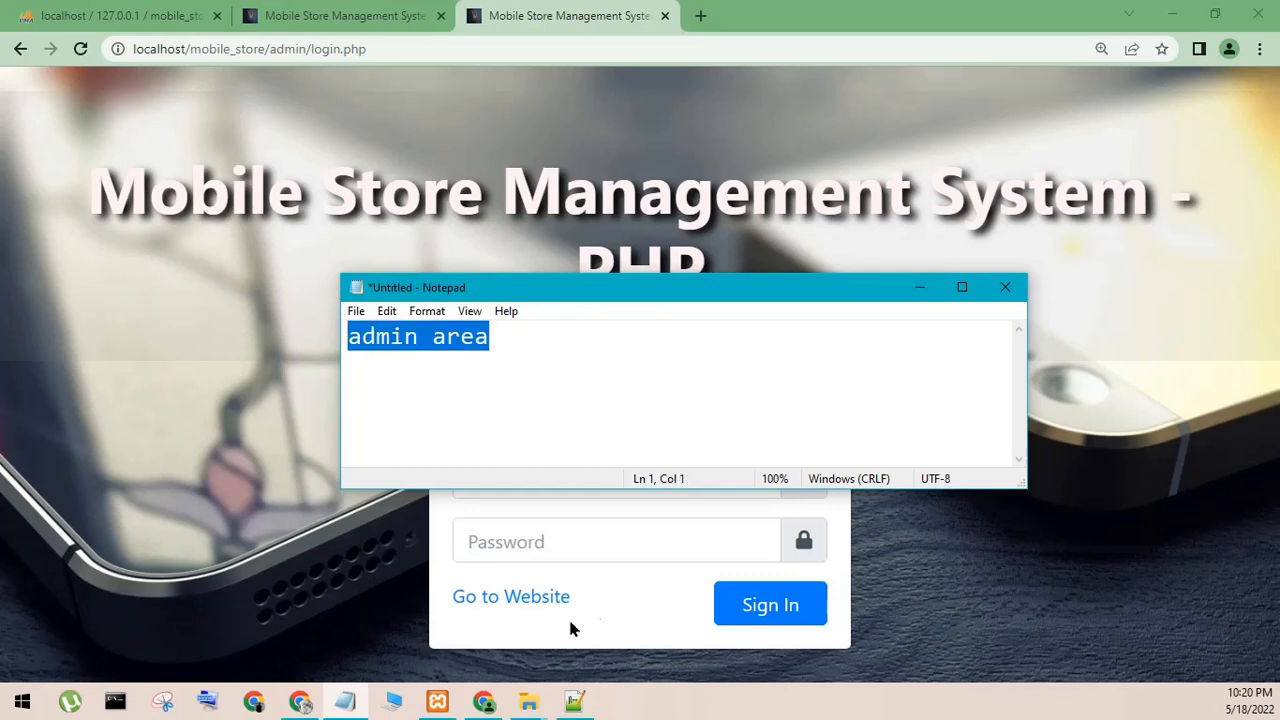
pyautogui.hotkey('ctrl', 'x')
pyautogui.click(919, 287)
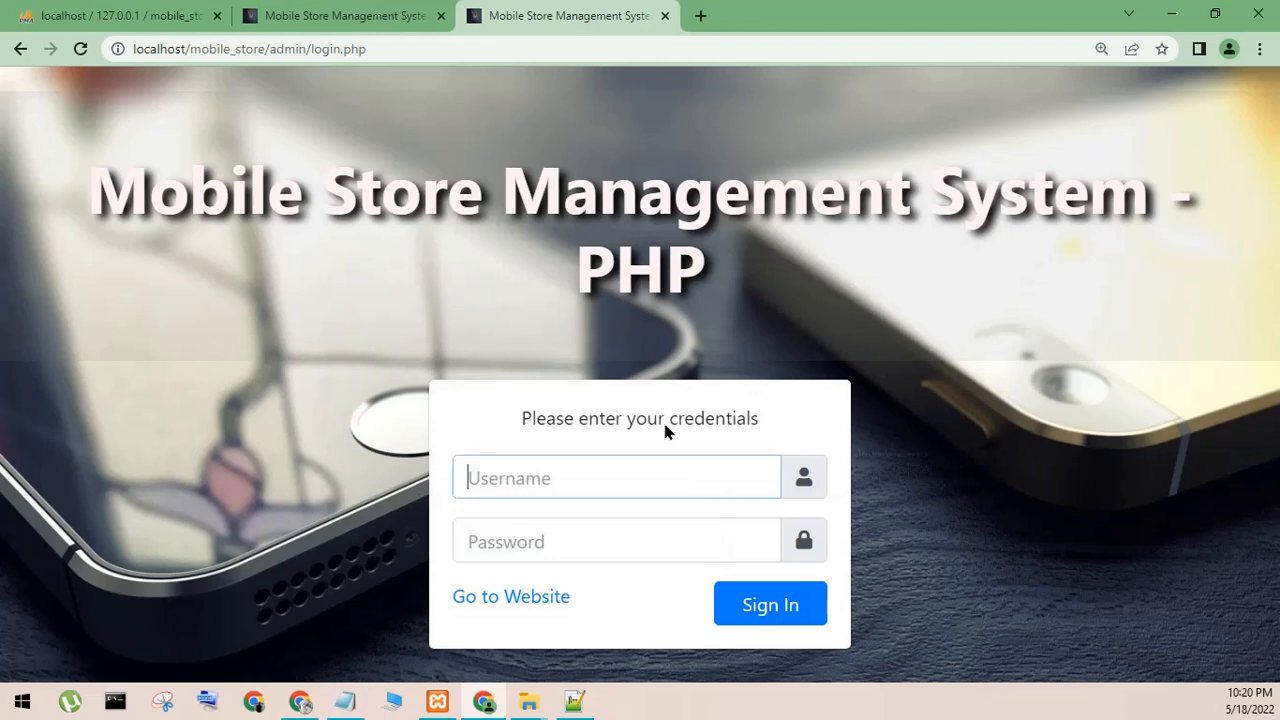
# - Enter the username admin and the account password in the admin login form
pyautogui.click(522, 496)
pyautogui.write('admin')
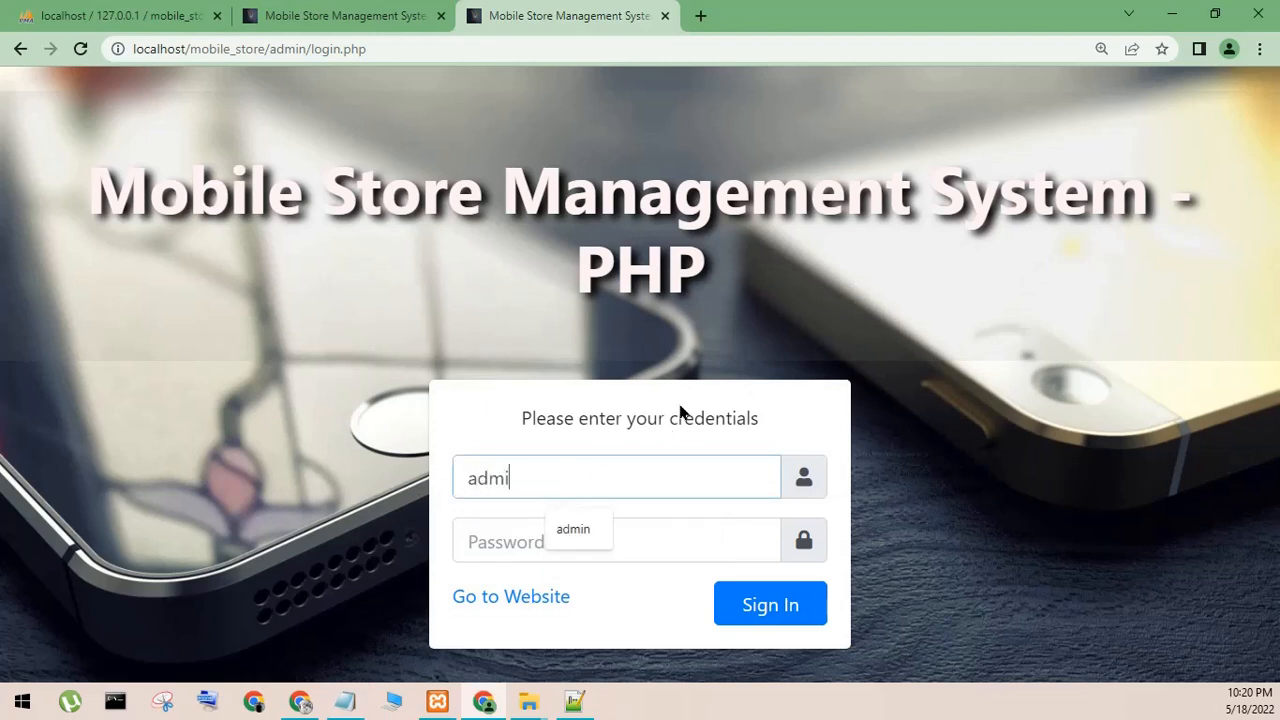
pyautogui.press('Tab')
pyautogui.write('1234')
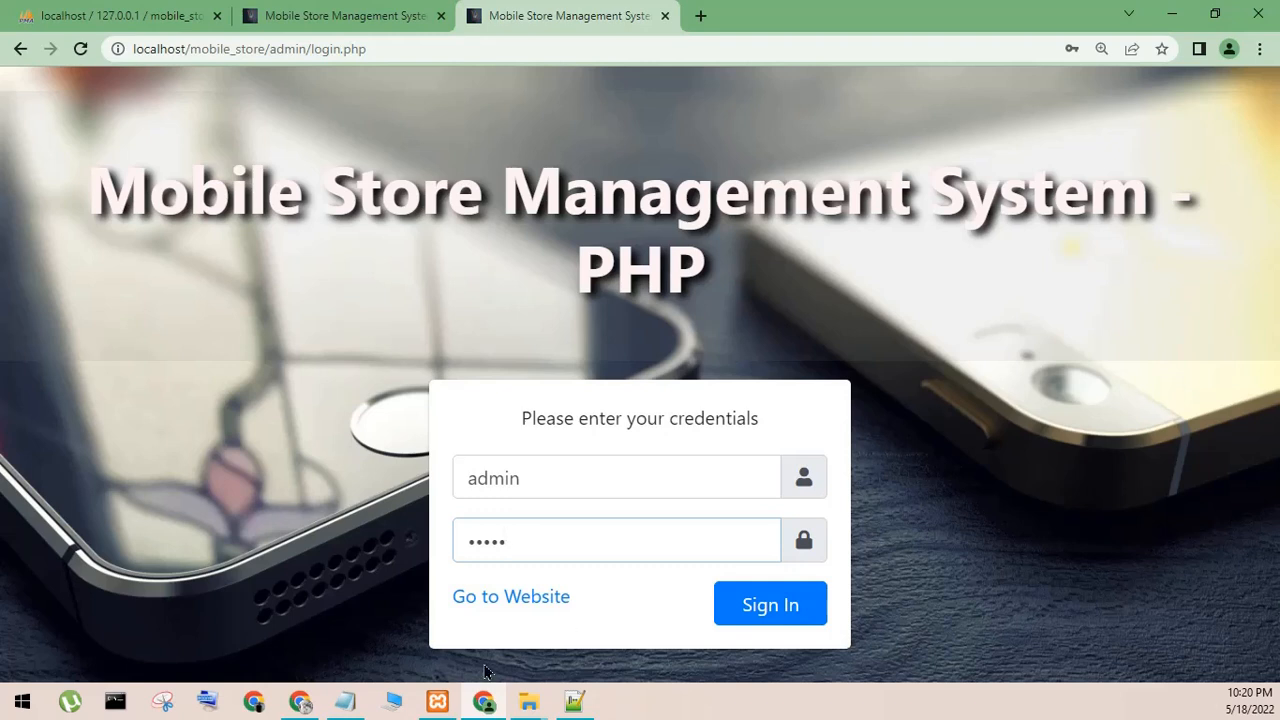
pyautogui.write('n123')
# - Note the admin username and password in Notepad, minimize it, and sign in to the admin area
pyautogui.click(347, 702)
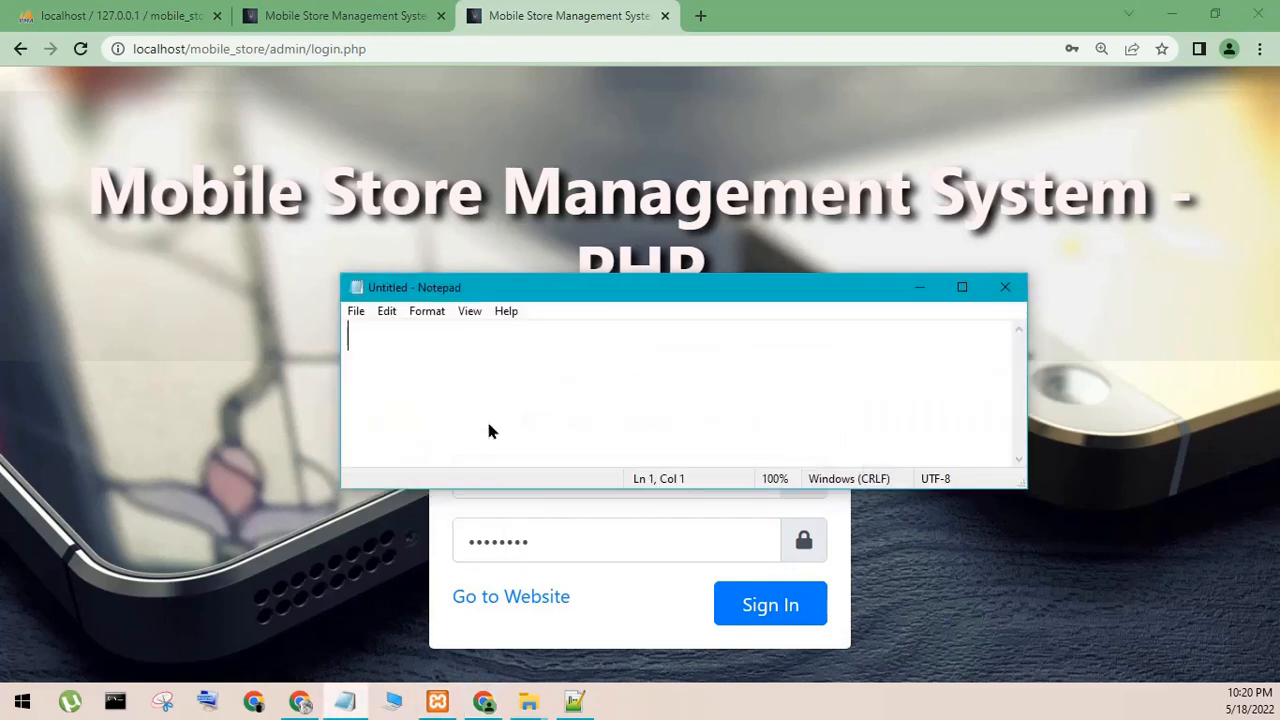
pyautogui.write('admin ')
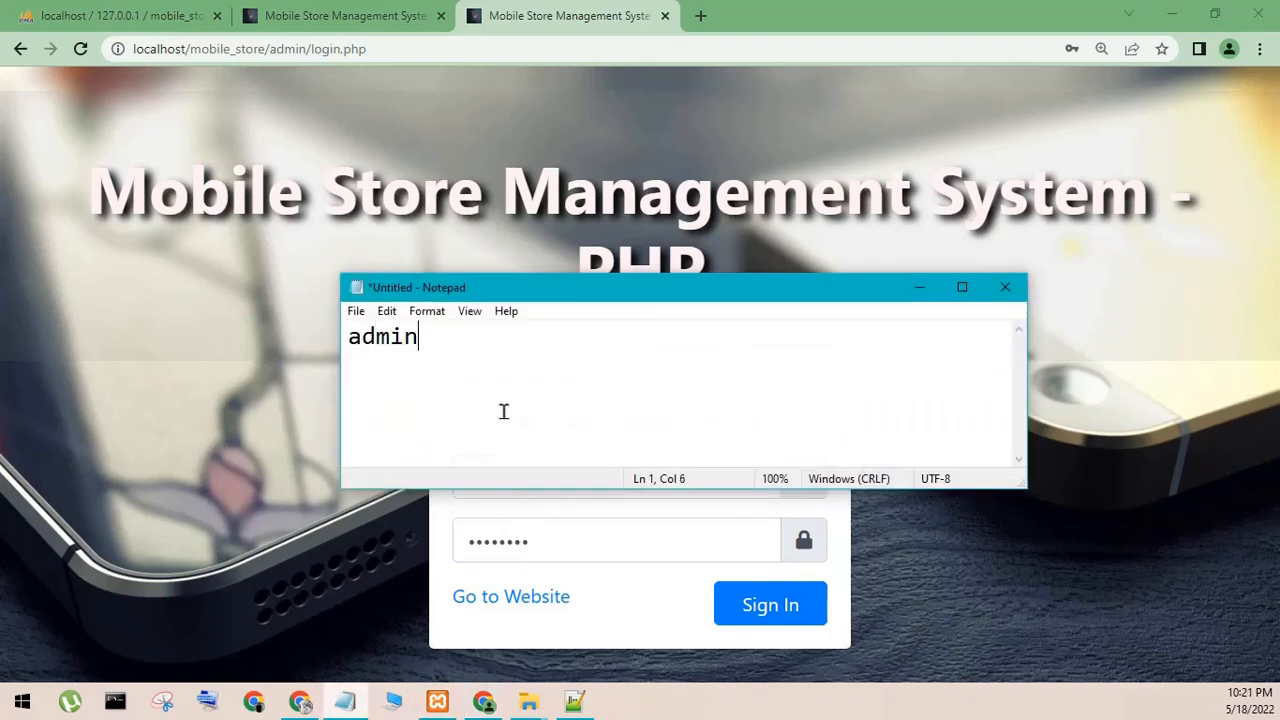
pyautogui.write('admin123')
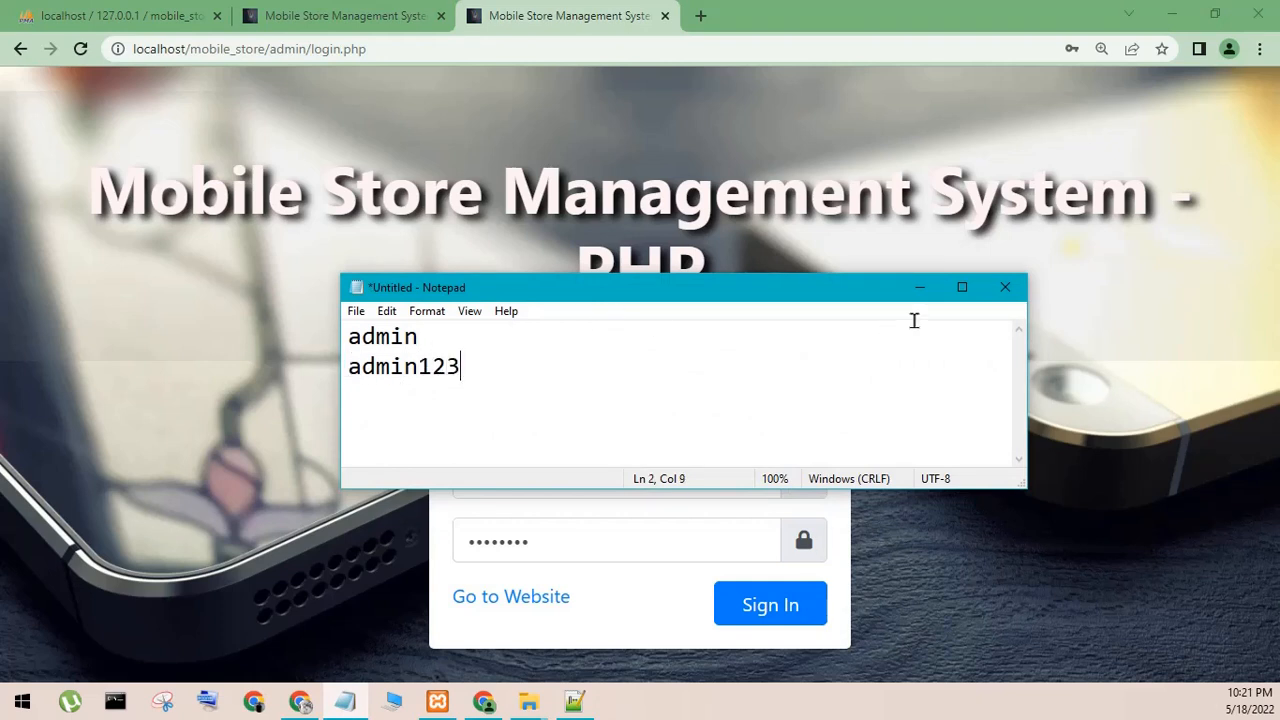
pyautogui.click(918, 289)
pyautogui.click(773, 617)
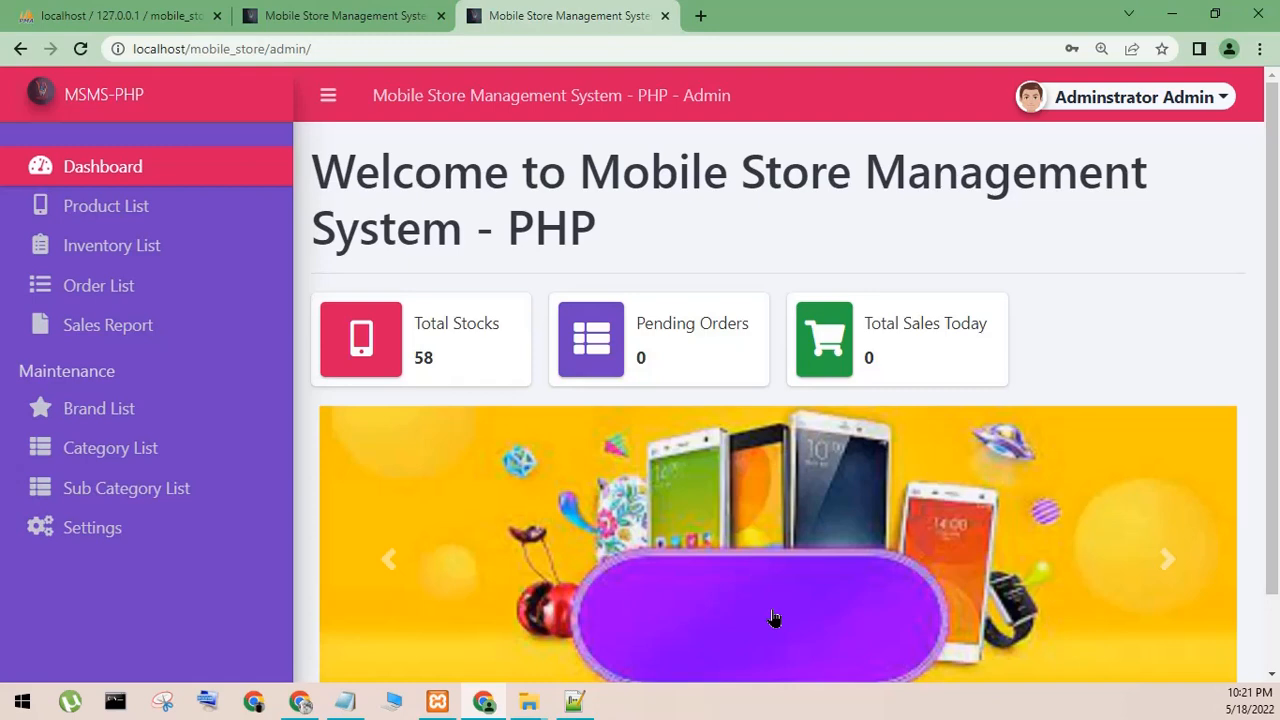
# - Look through the admin pages for products, orders, sales report, brands, categories, sub categories and settings
pyautogui.click(132, 206)
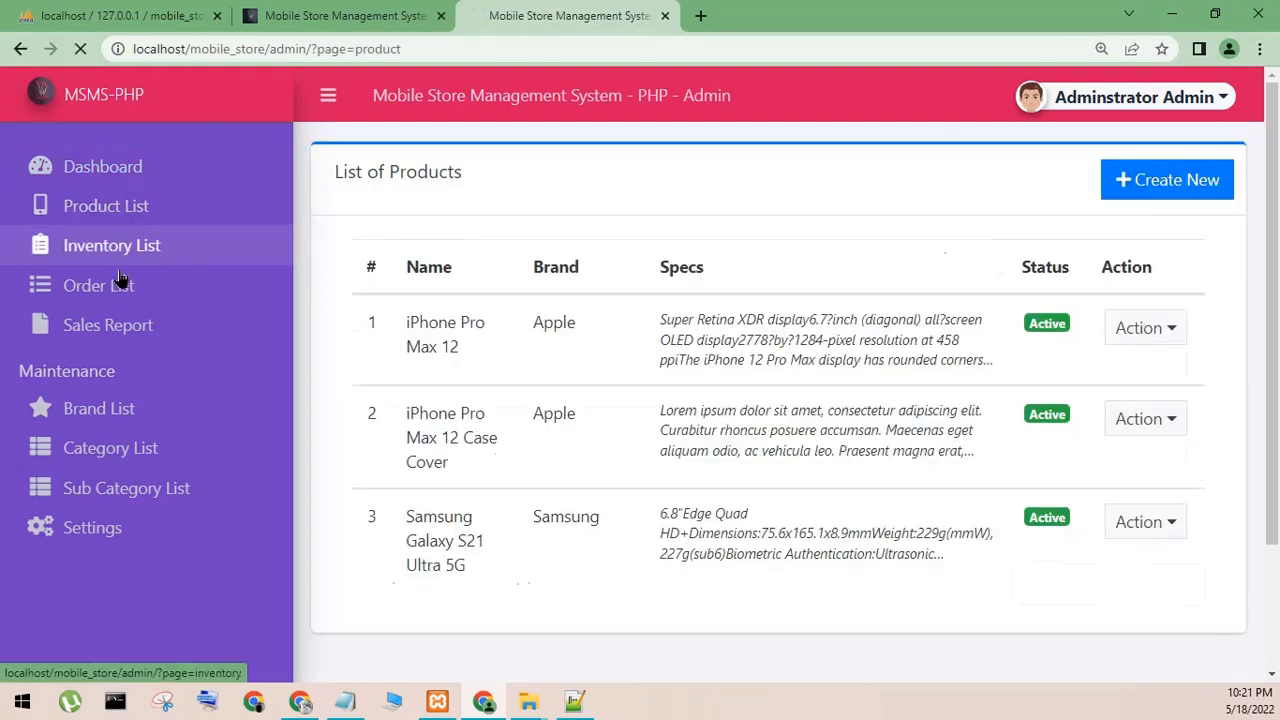
pyautogui.click(119, 281)
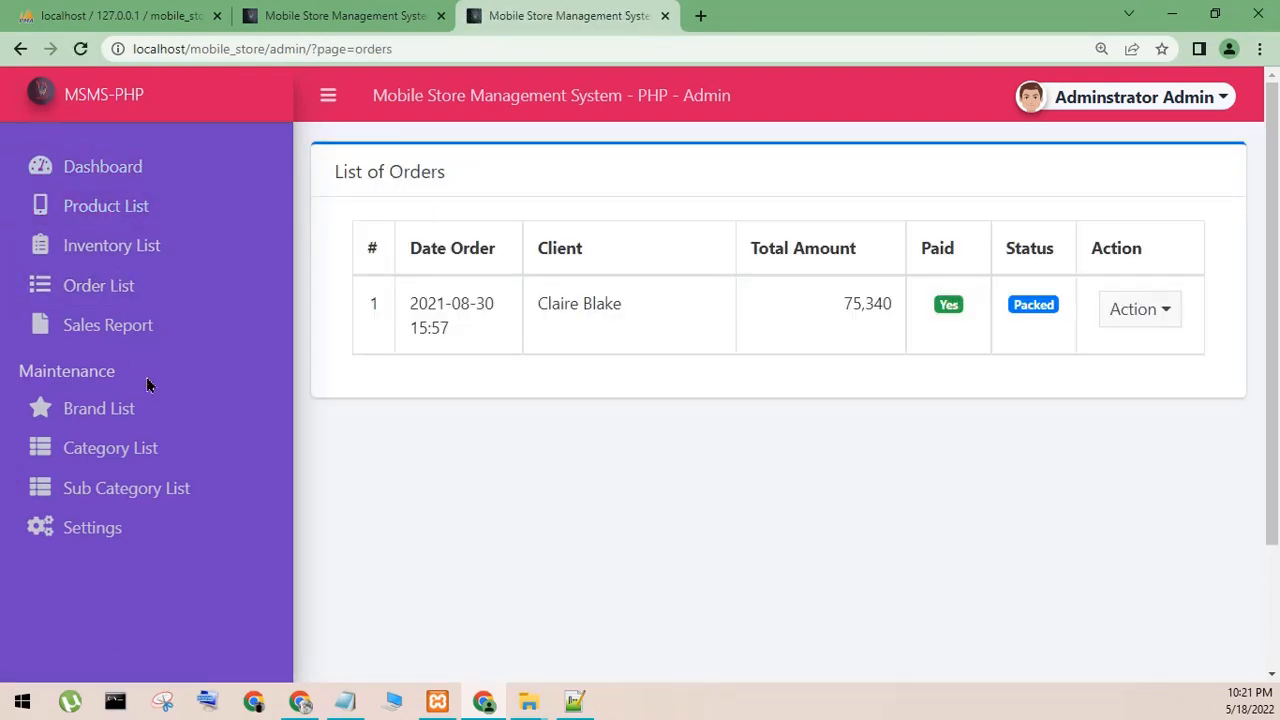
pyautogui.click(100, 345)
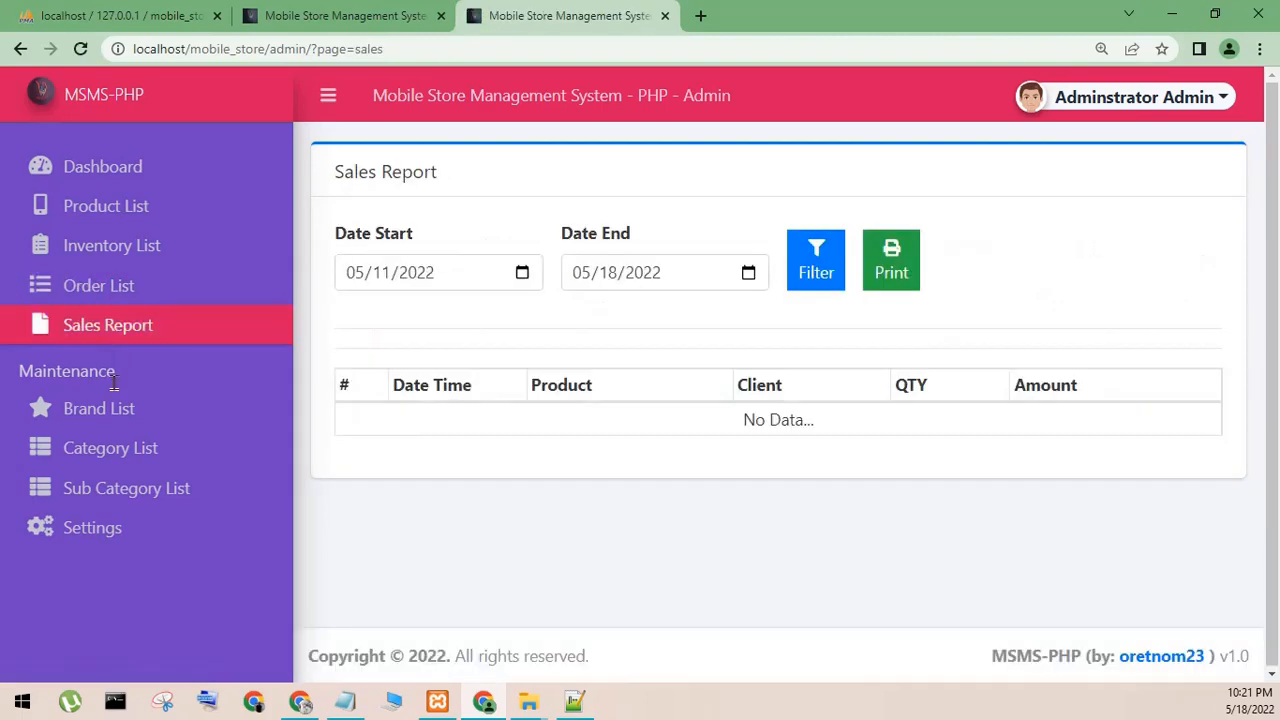
pyautogui.click(104, 413)
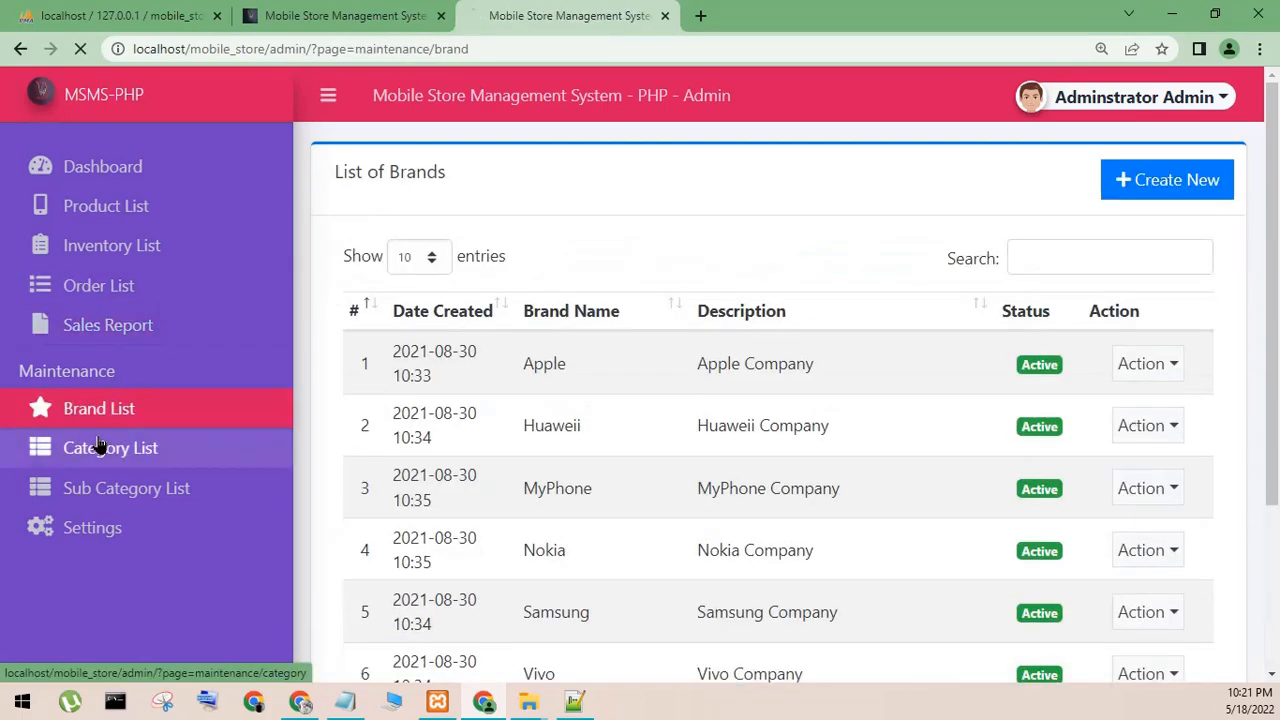
pyautogui.click(100, 448)
pyautogui.click(97, 488)
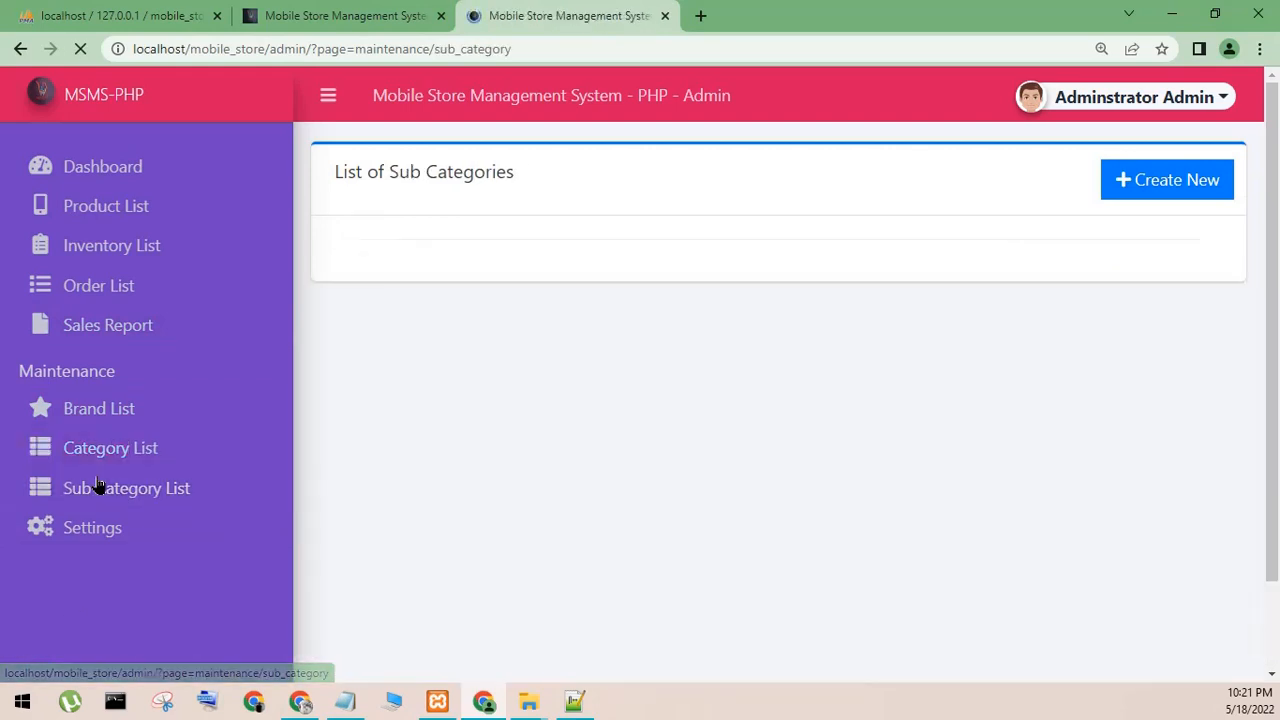
pyautogui.click(96, 535)
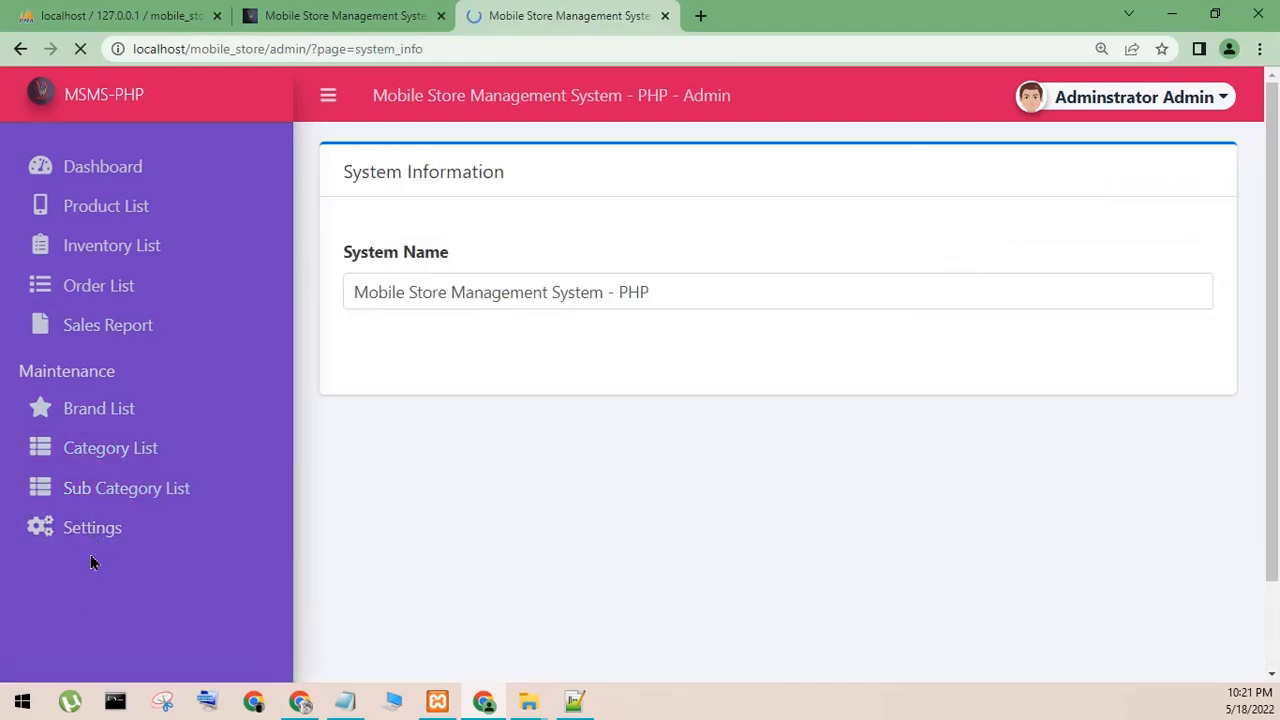
# - Look through the storefront's home page, the Batteries products under Mobile Hardware, the cart, and the account's orders page
pyautogui.click(326, 28)
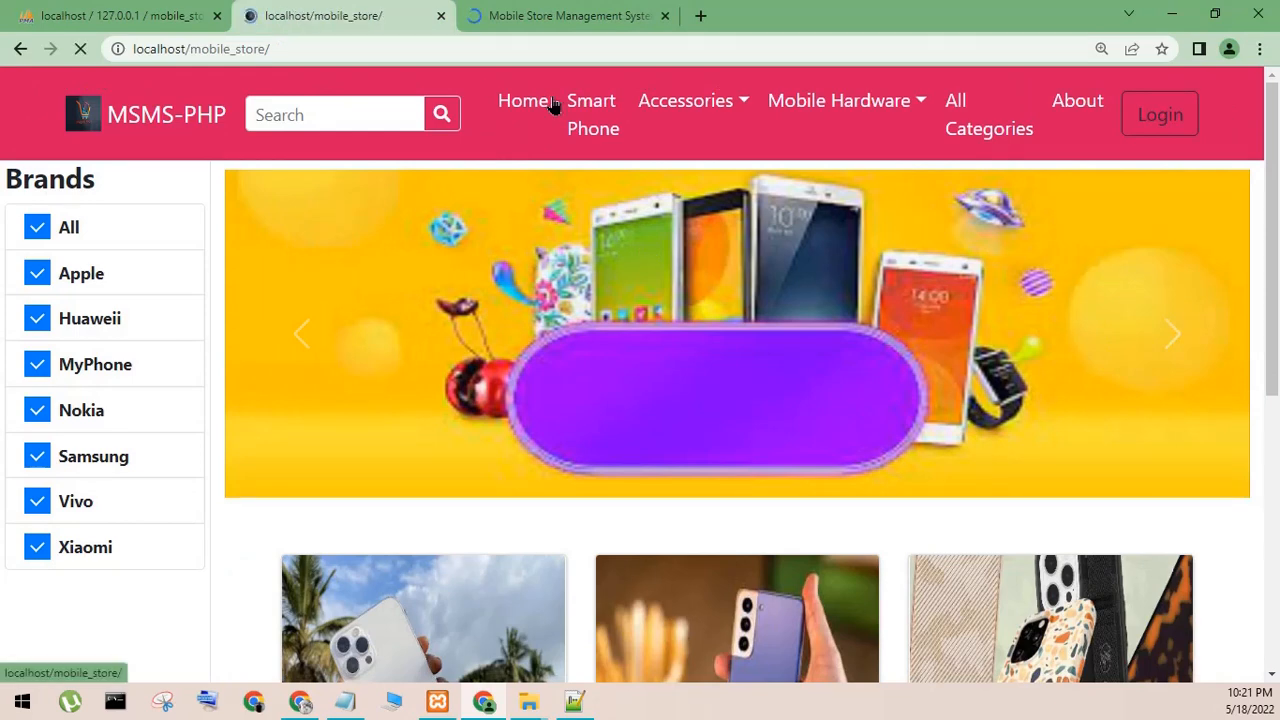
pyautogui.click(556, 106)
pyautogui.click(647, 122)
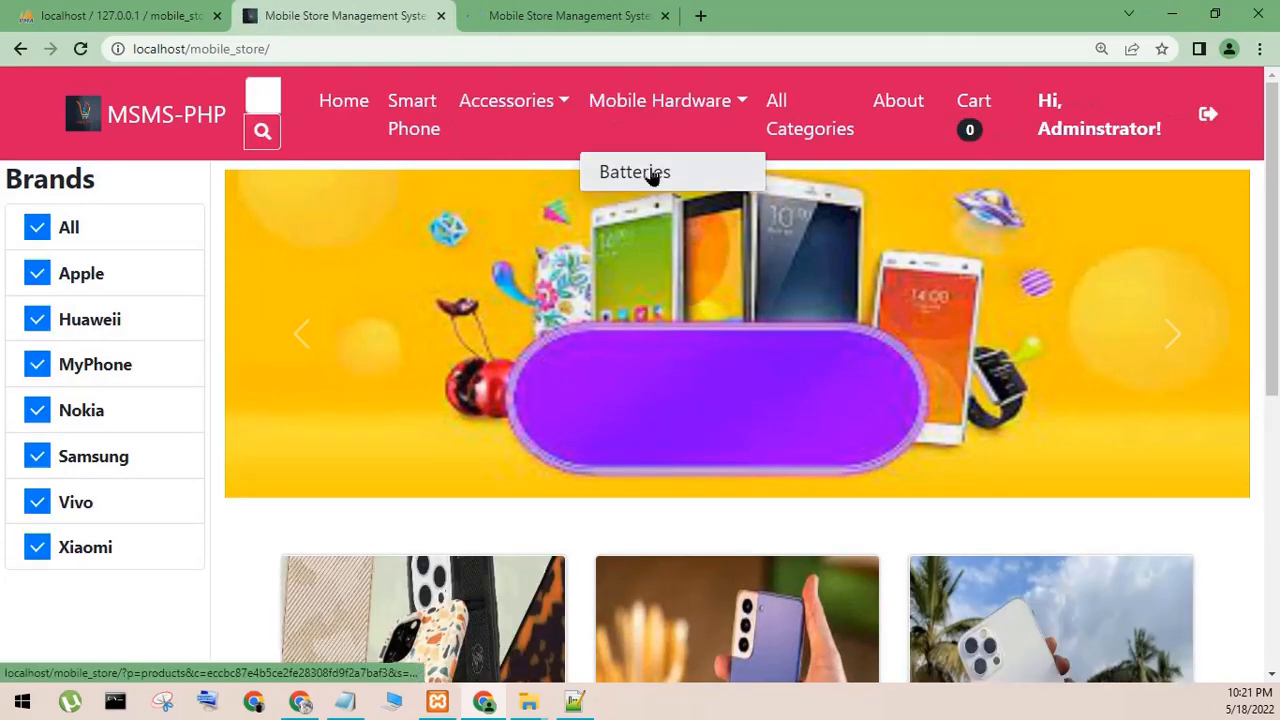
pyautogui.click(651, 173)
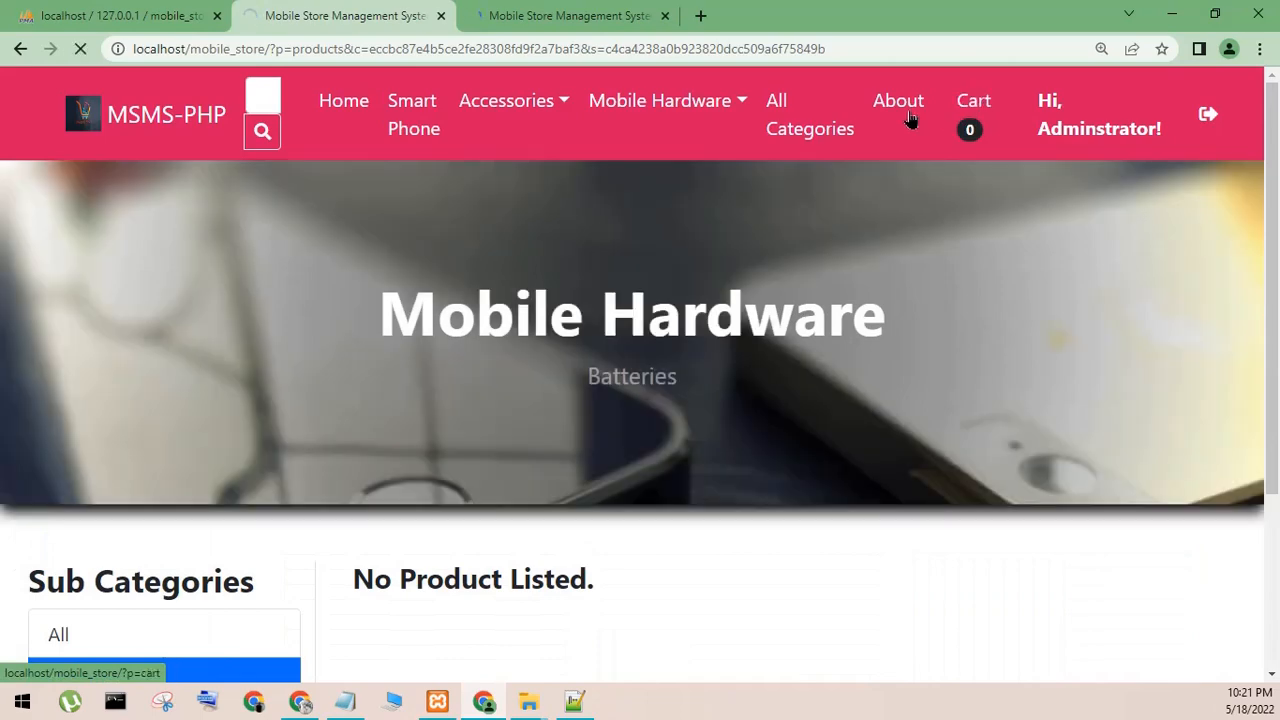
pyautogui.click(908, 118)
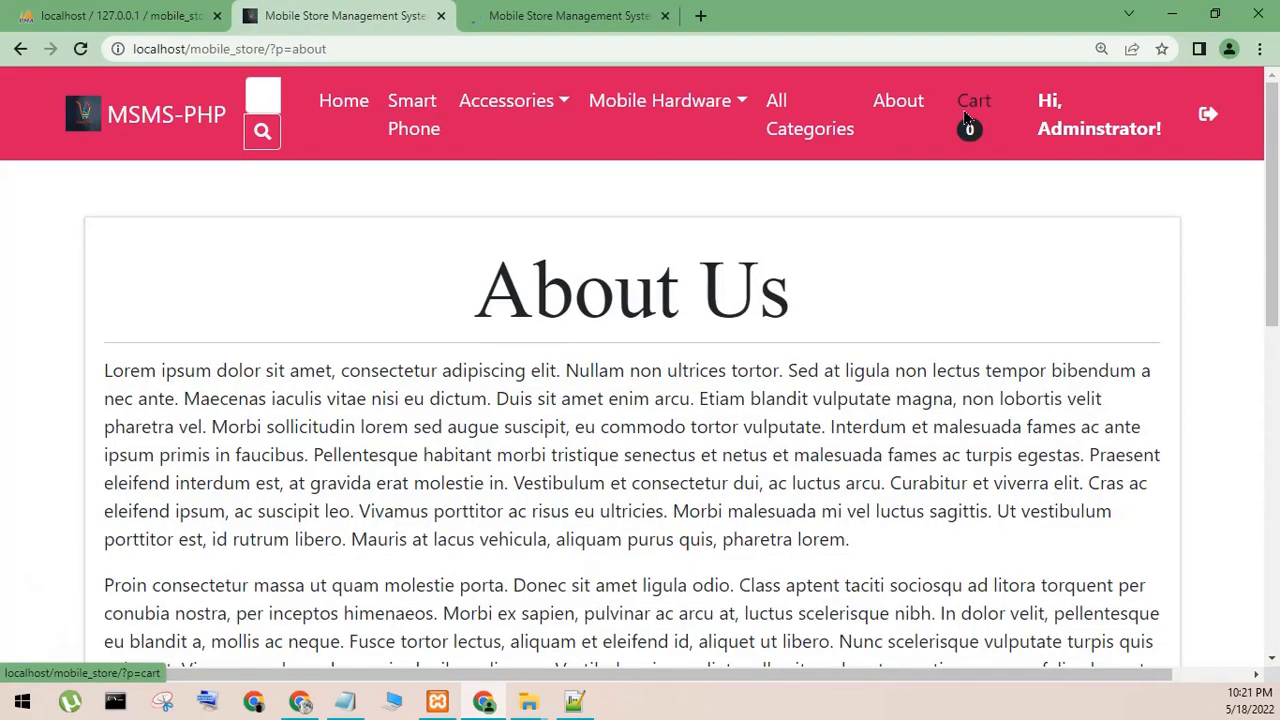
pyautogui.click(1078, 128)
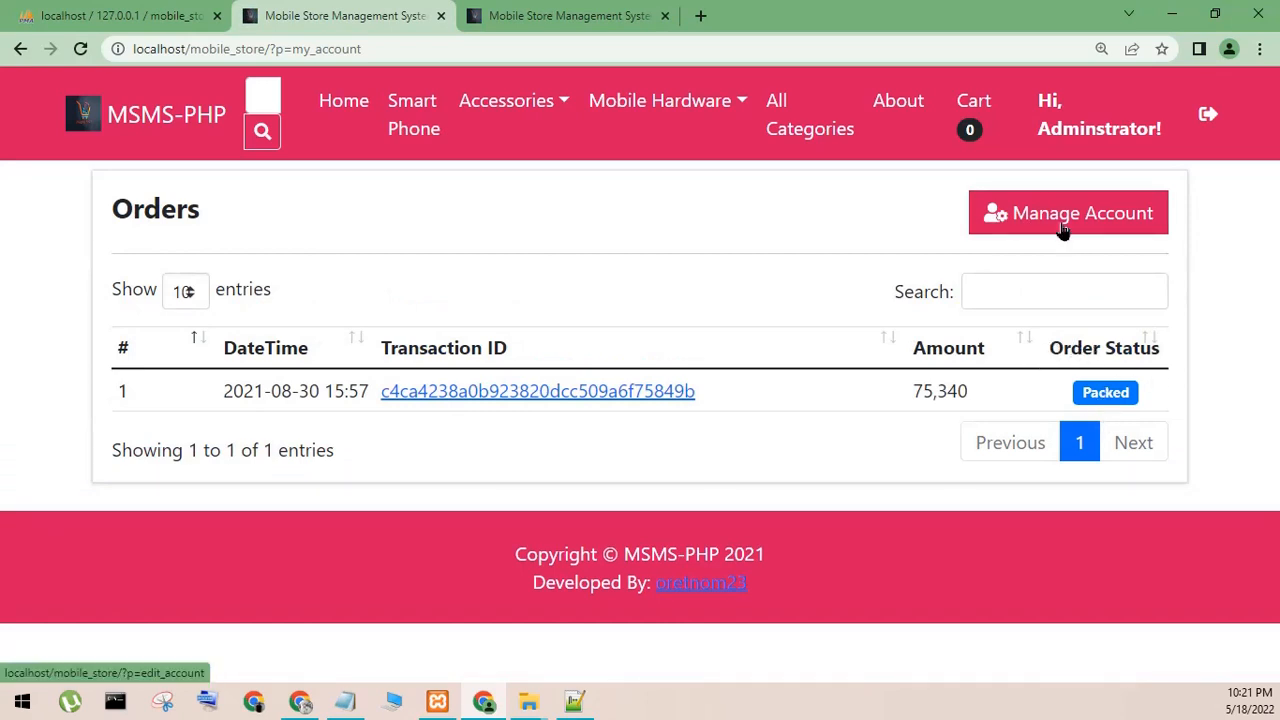
pyautogui.click(1066, 132)
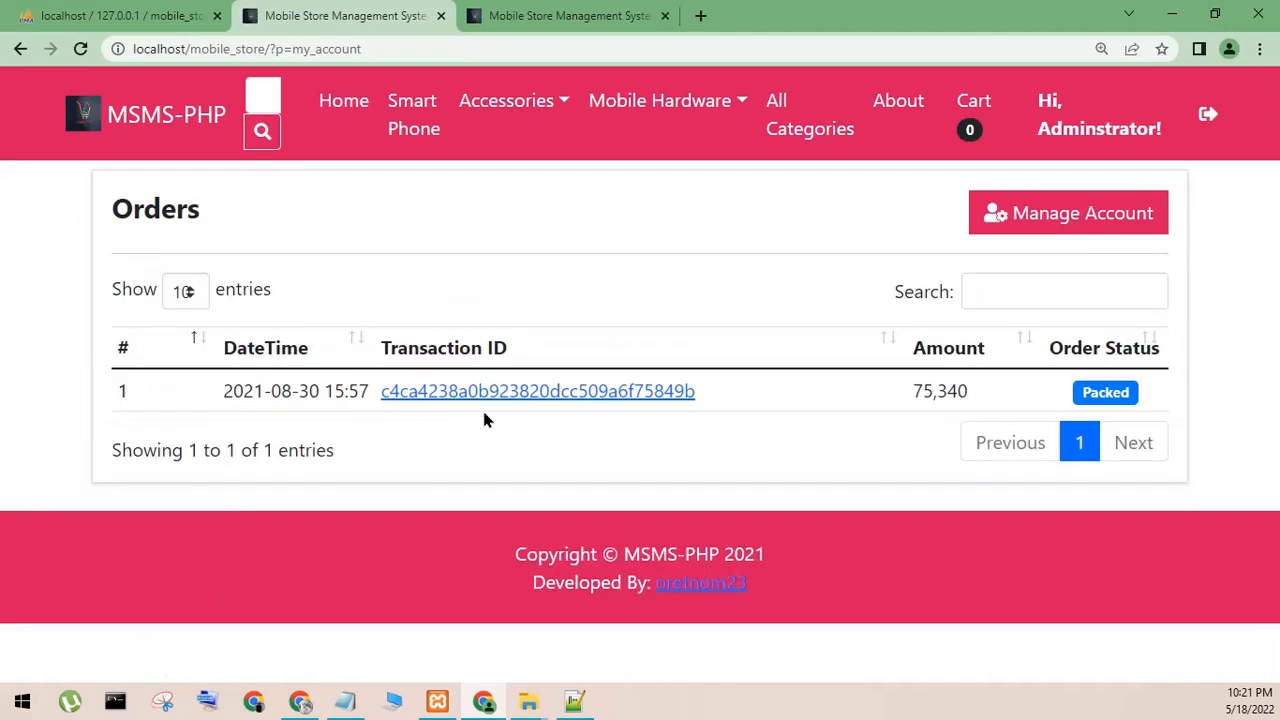
# - Return to the admin area, view the product list, and log out of the administrator account
pyautogui.click(560, 16)
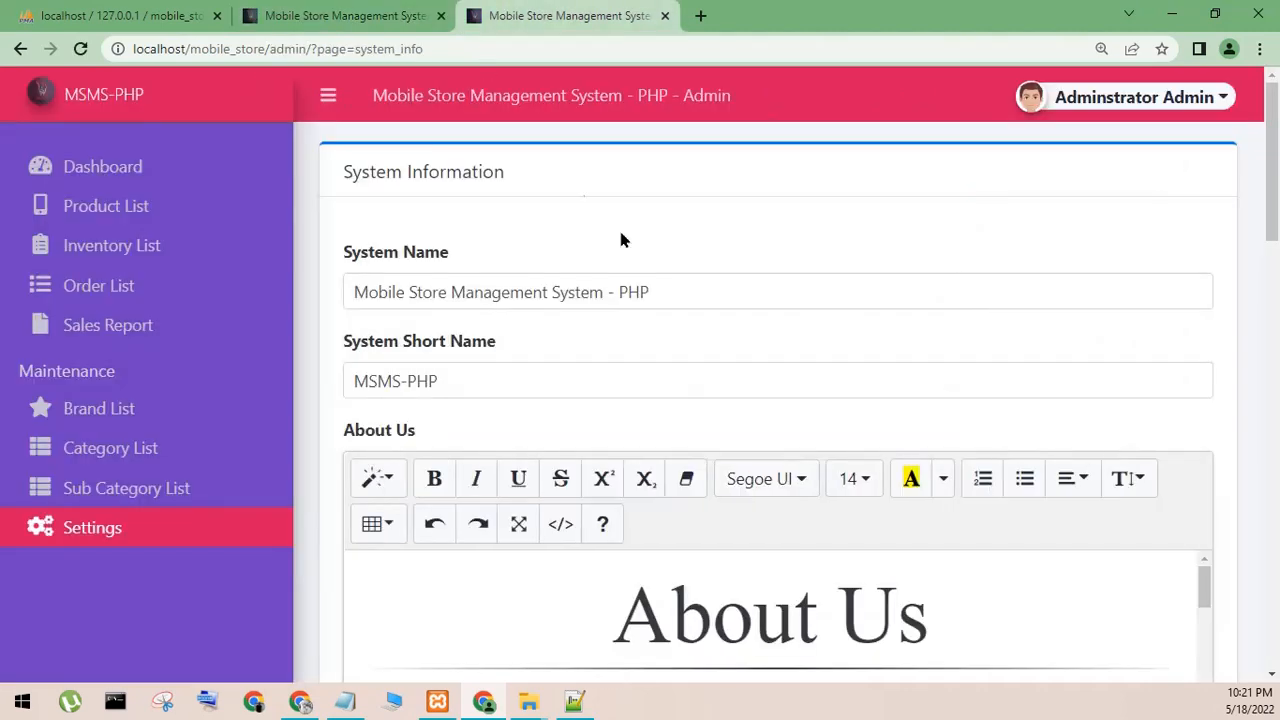
pyautogui.click(1069, 100)
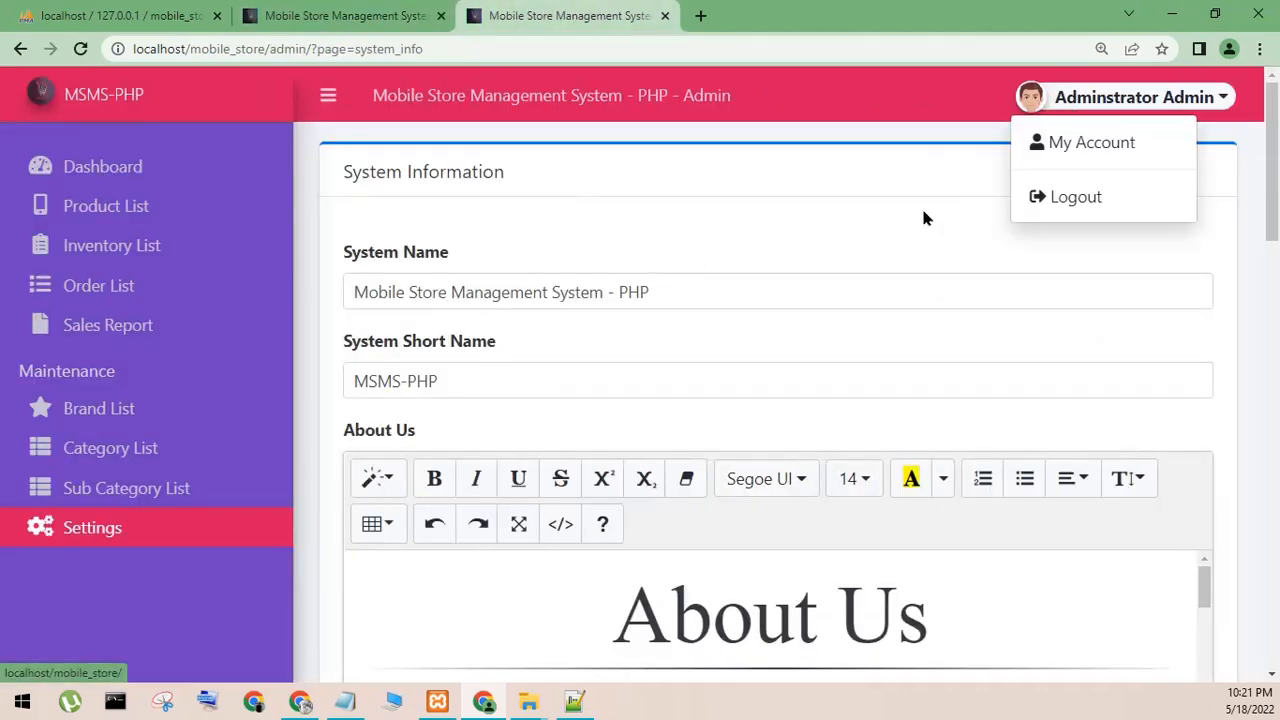
pyautogui.click(100, 207)
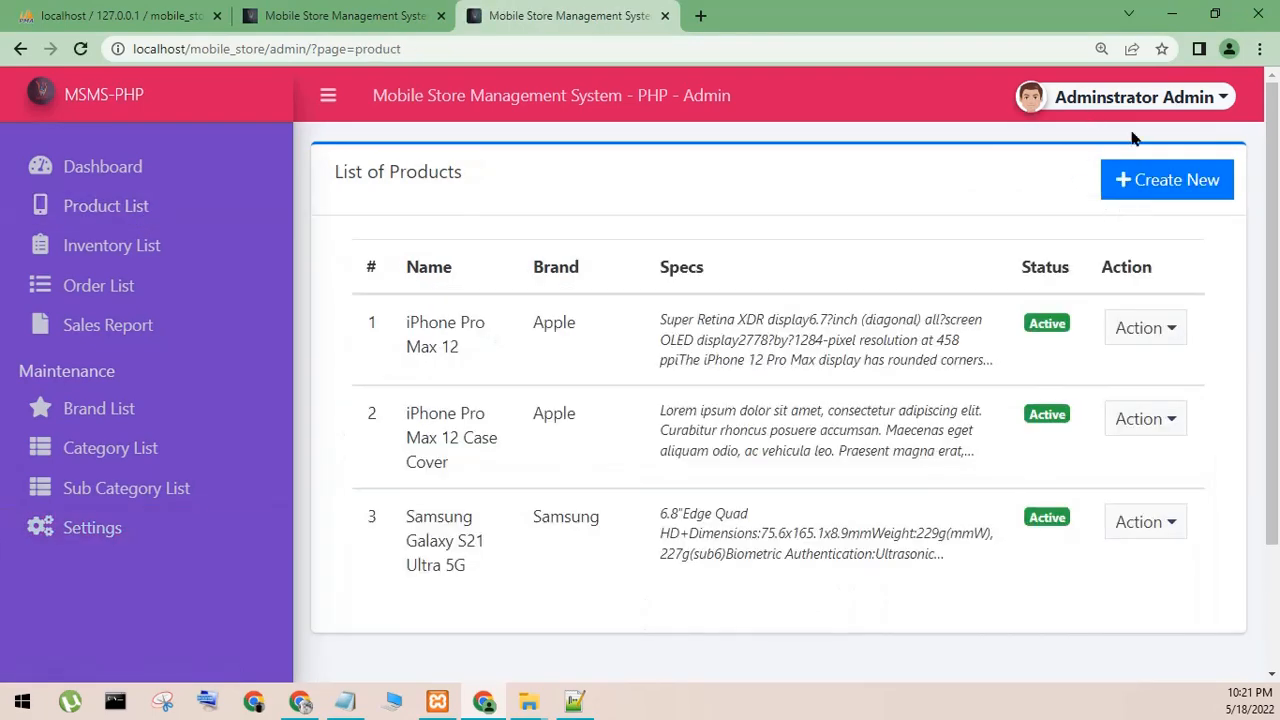
pyautogui.click(1107, 100)
pyautogui.click(1094, 199)
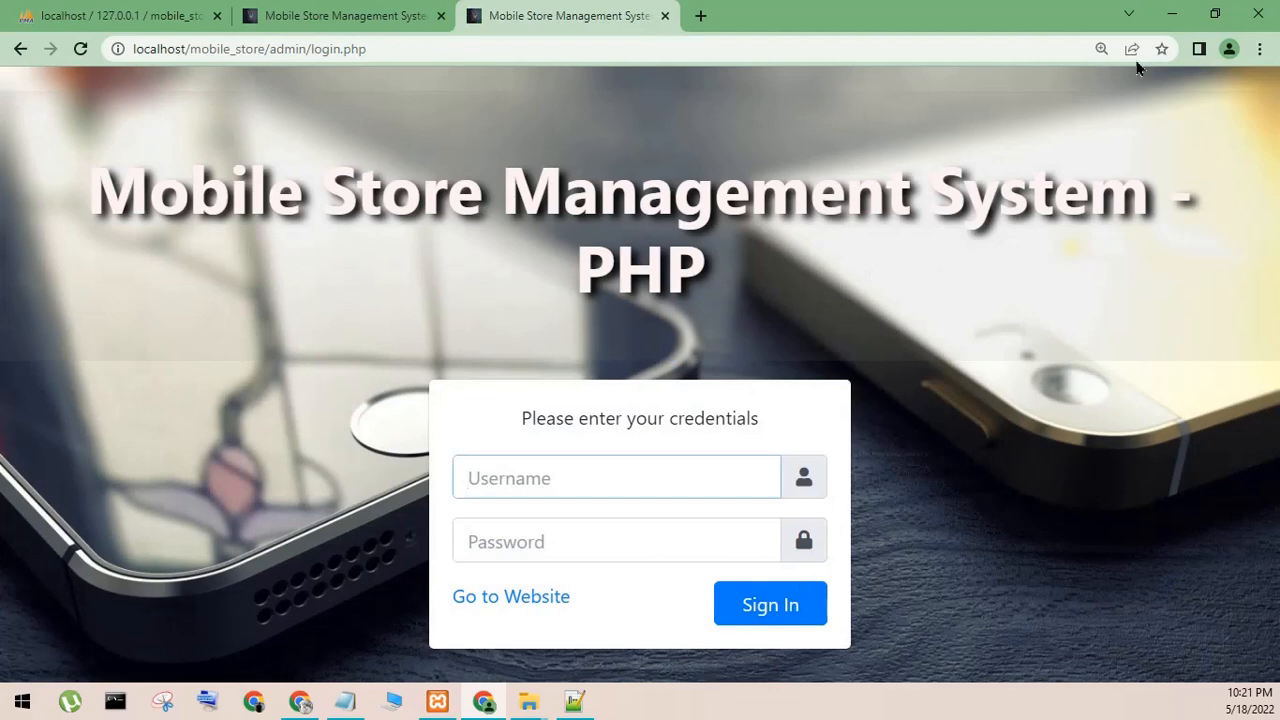
# - Minimize Chrome, close the open PHP files and Notepad++, and close the admin folder window in File Explorer
pyautogui.click(1160, 18)
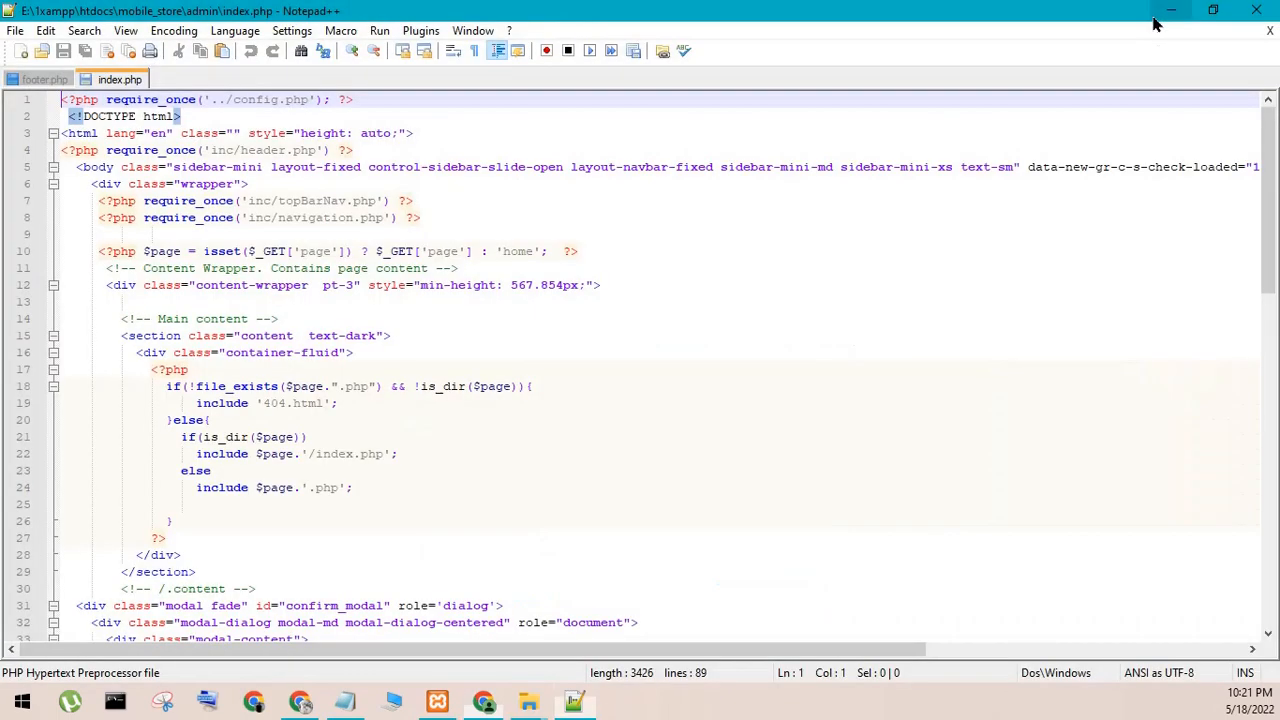
pyautogui.click(1269, 31)
pyautogui.click(1269, 31)
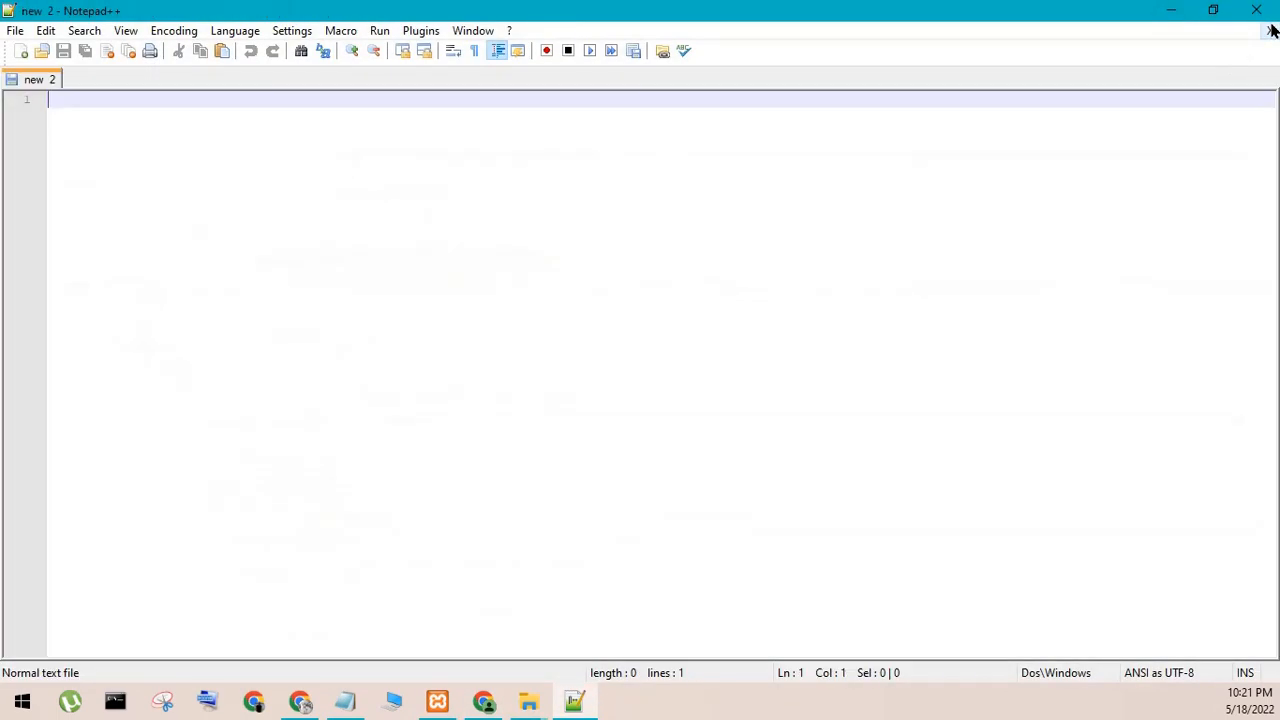
pyautogui.click(1256, 10)
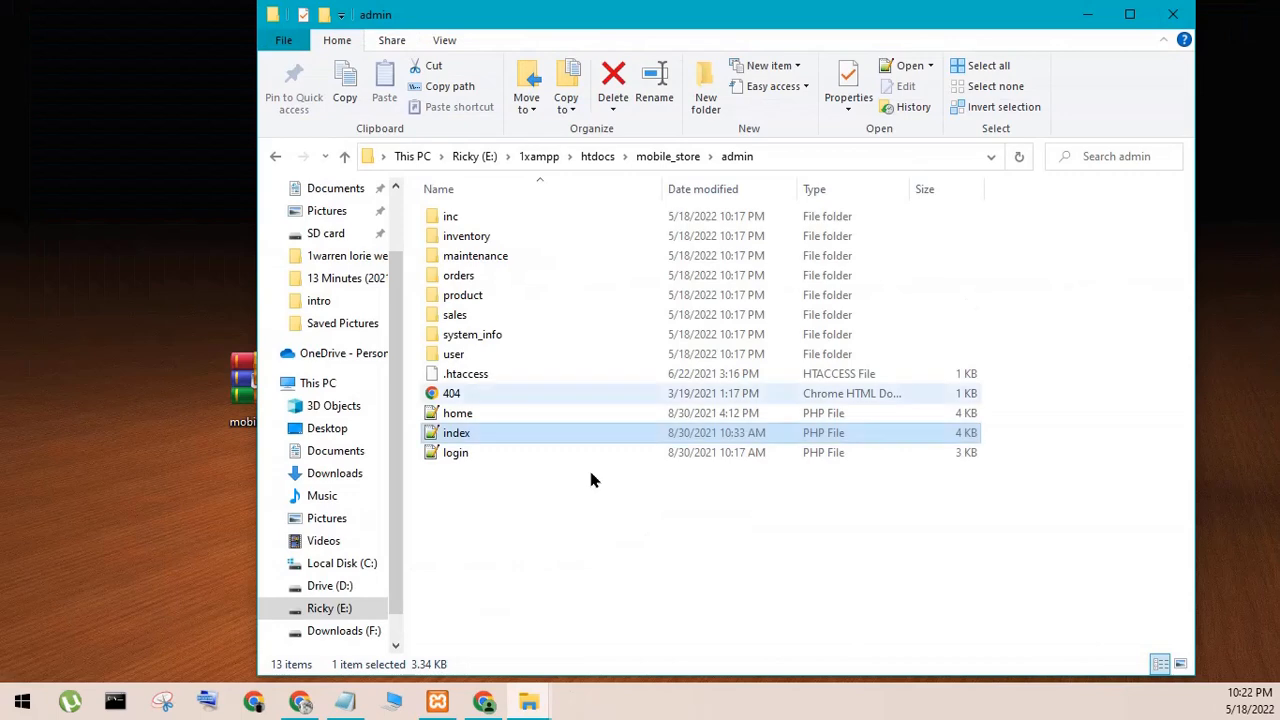
pyautogui.click(1172, 14)
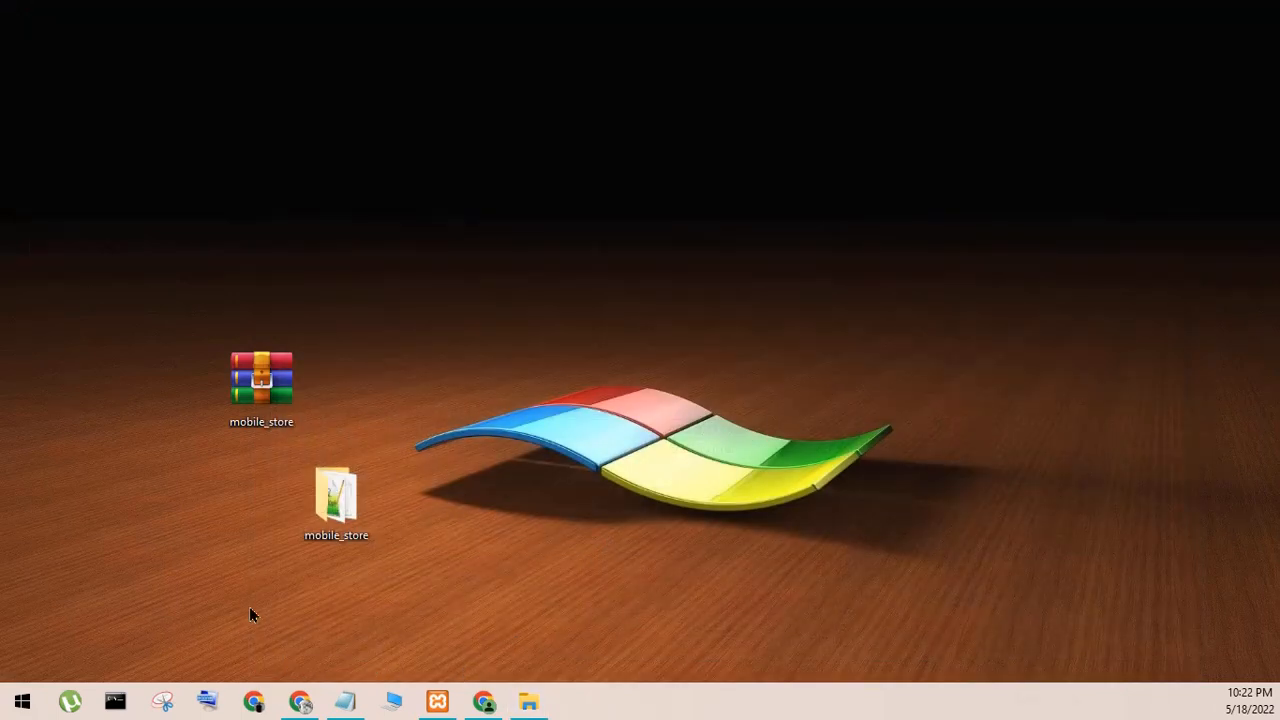